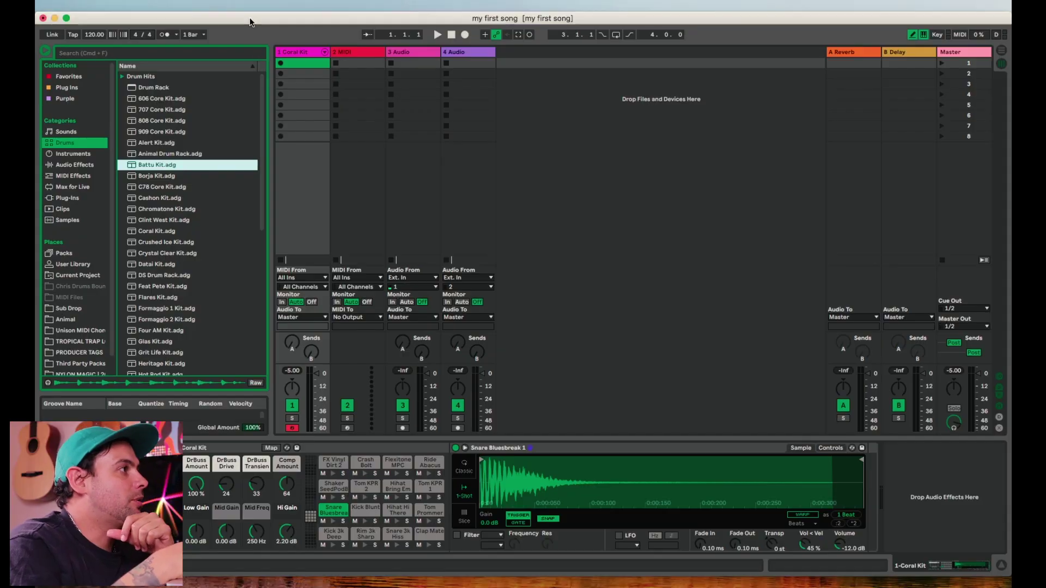
Show the Preferences Audio page, keeping Universal Audio Thunderbolt as the input and output device.
{"action": "left_click", "coordinate": [81, 5]}
{"action": "left_click", "coordinate": [105, 37]}
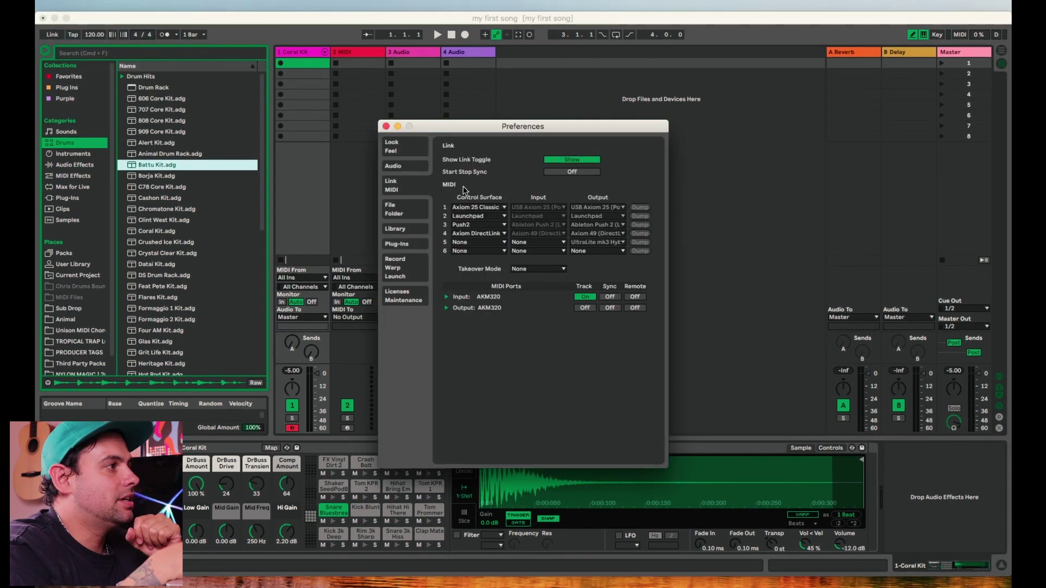
{"action": "left_click", "coordinate": [416, 168]}
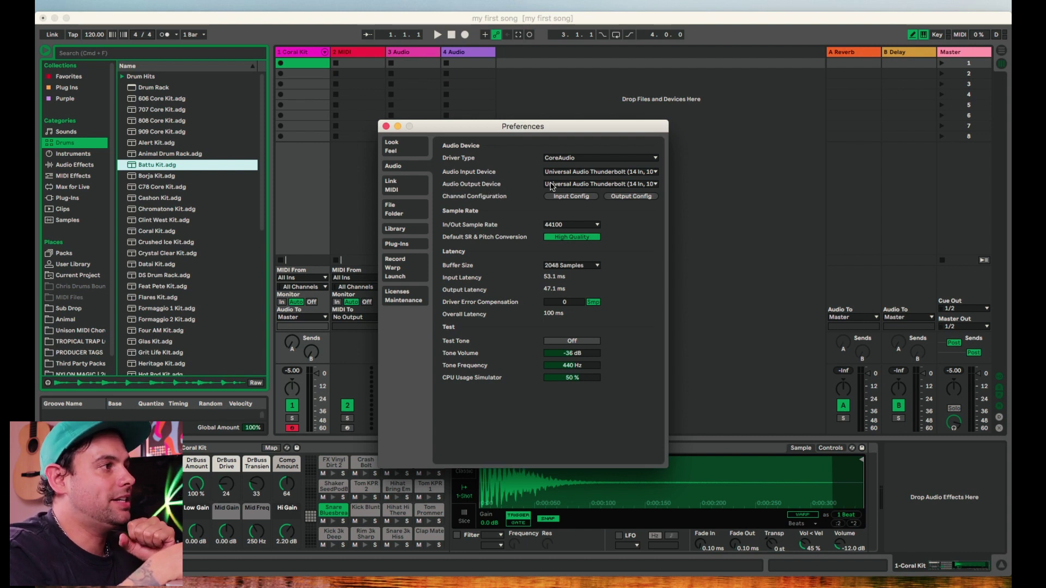
{"action": "left_click", "coordinate": [608, 174]}
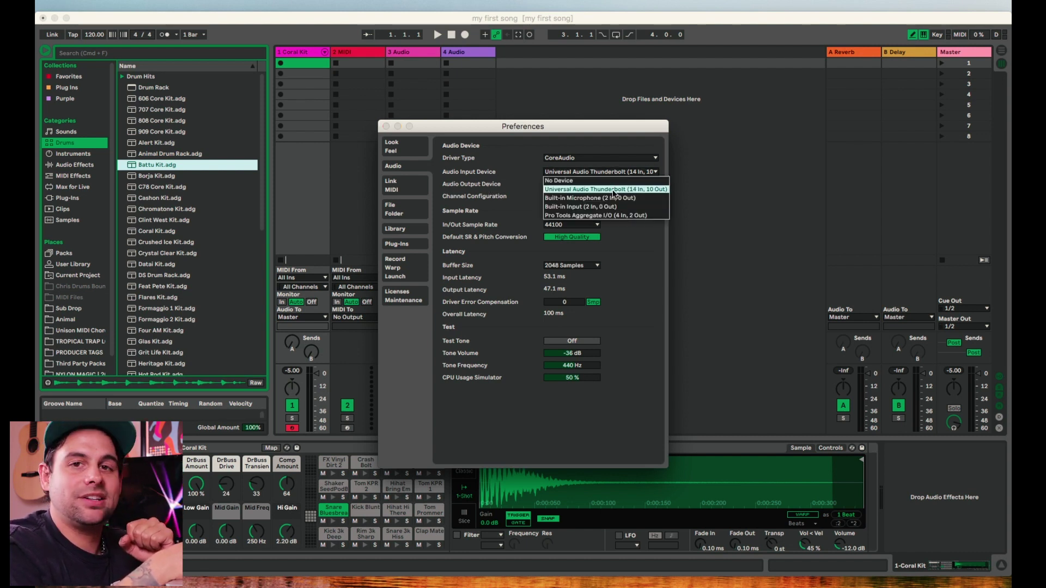
{"action": "left_click", "coordinate": [613, 193]}
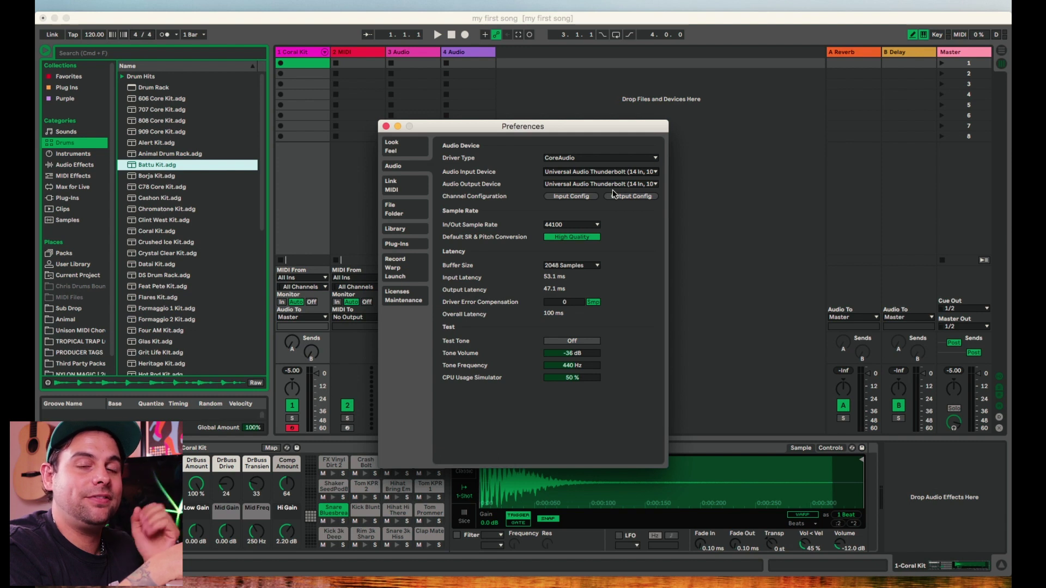
{"action": "left_click", "coordinate": [619, 185]}
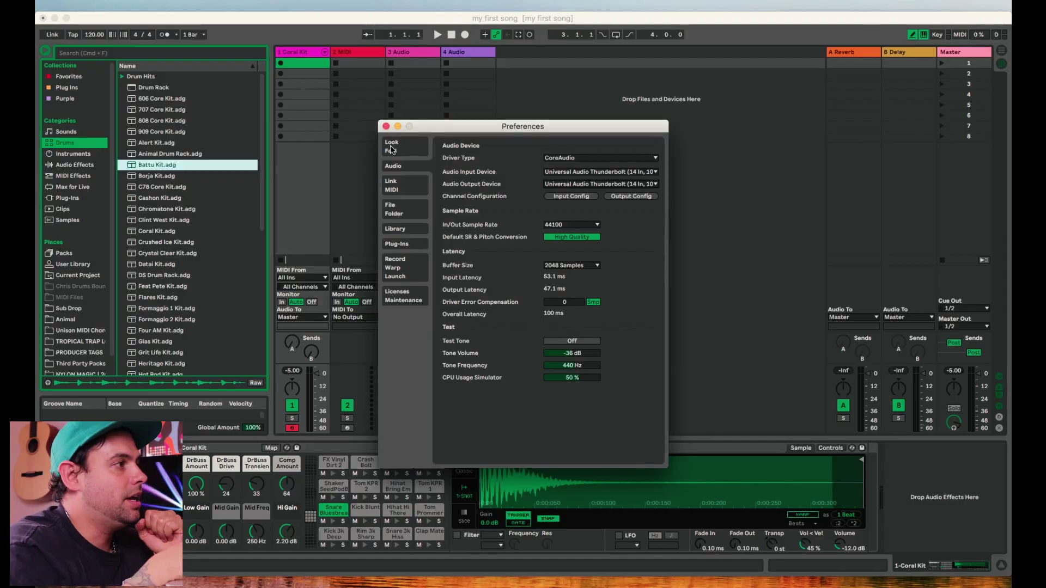
On the Link/MIDI page, keep Axiom 25 Classic as the first control surface.
{"action": "left_click", "coordinate": [397, 186]}
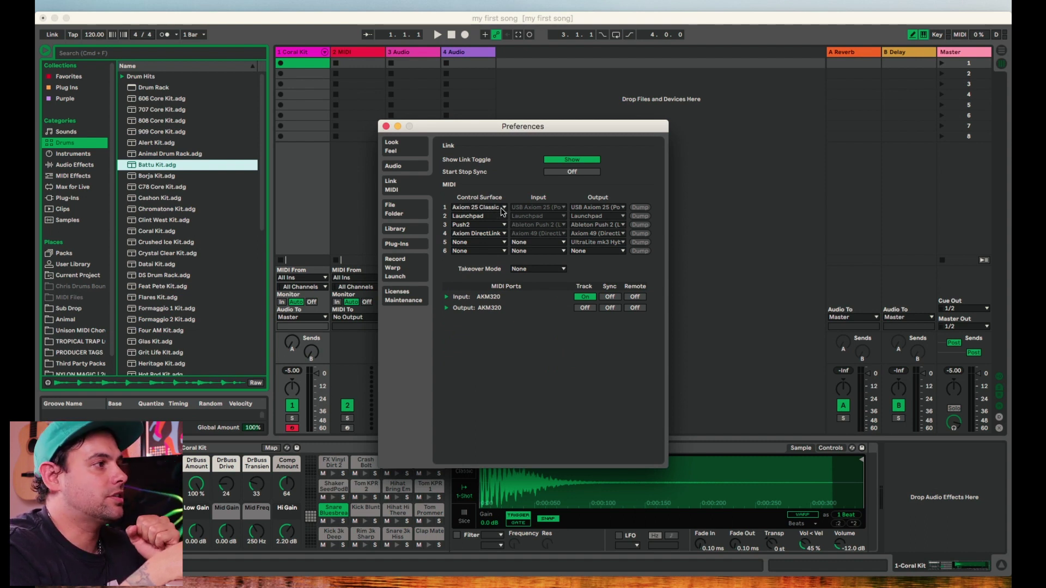
{"action": "left_click", "coordinate": [501, 209]}
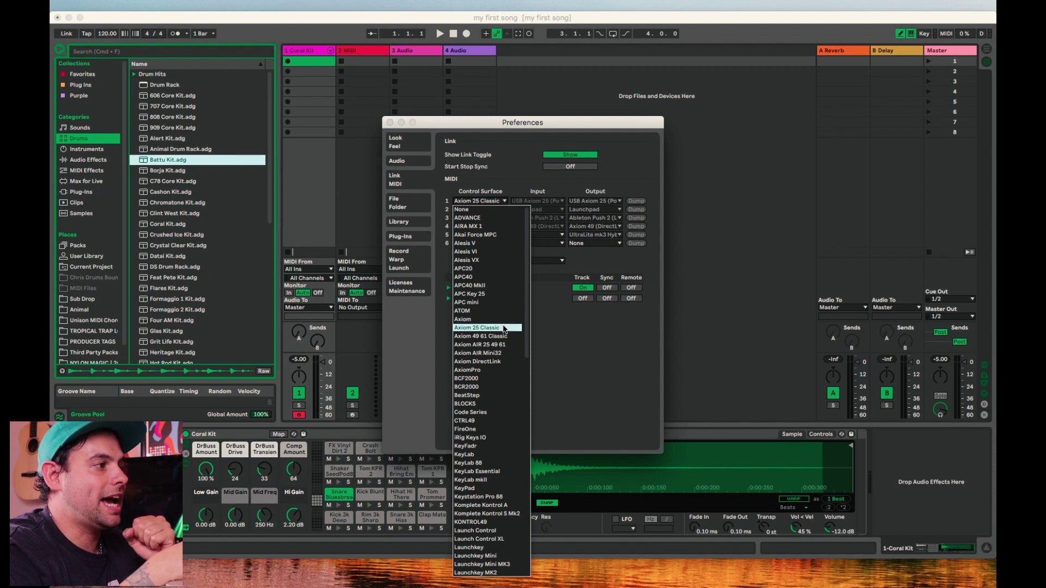
{"action": "left_click", "coordinate": [504, 328]}
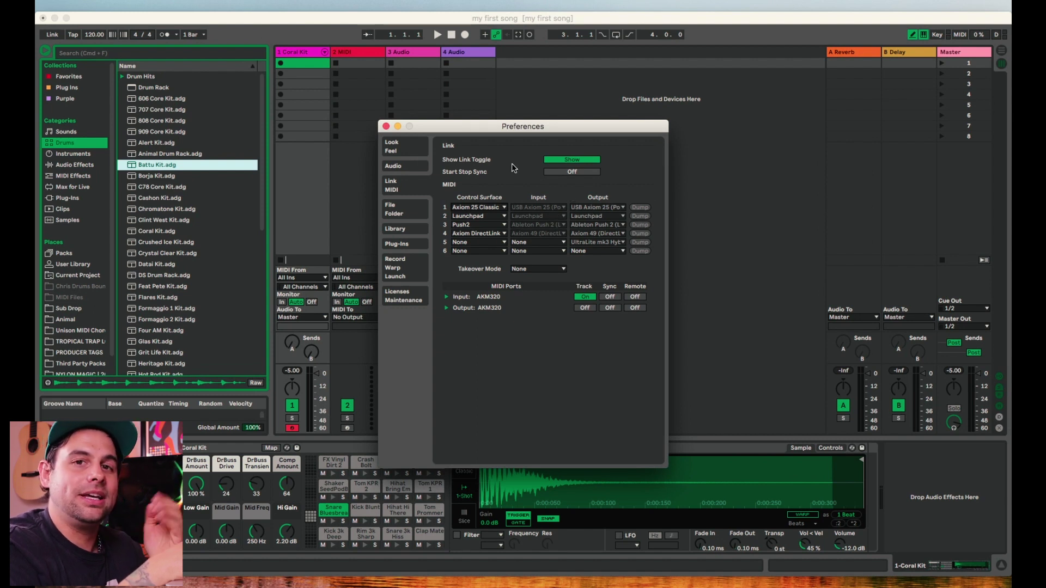
{"action": "left_click", "coordinate": [386, 126]}
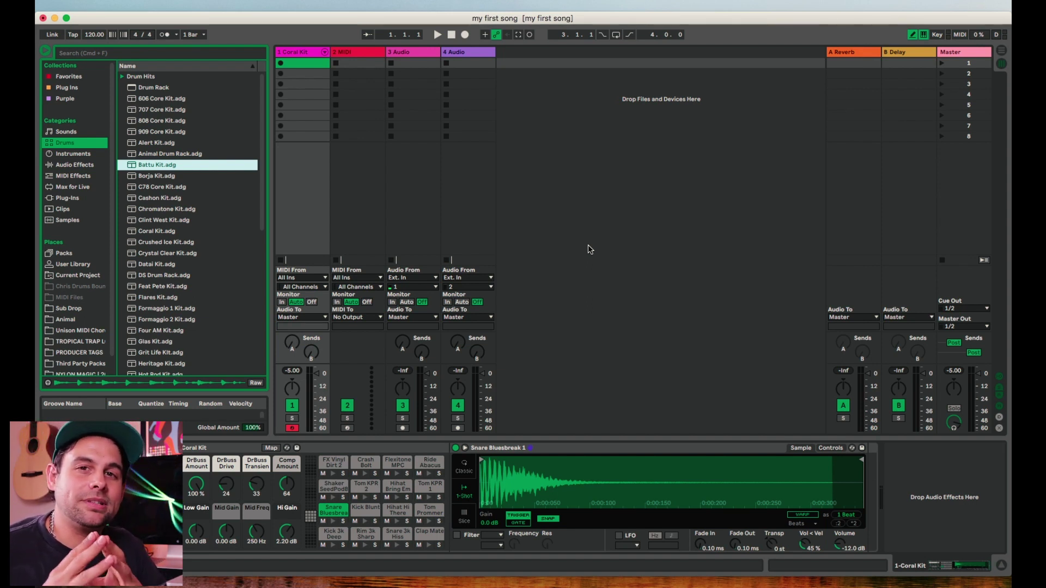
{"action": "key", "text": "Tab"}
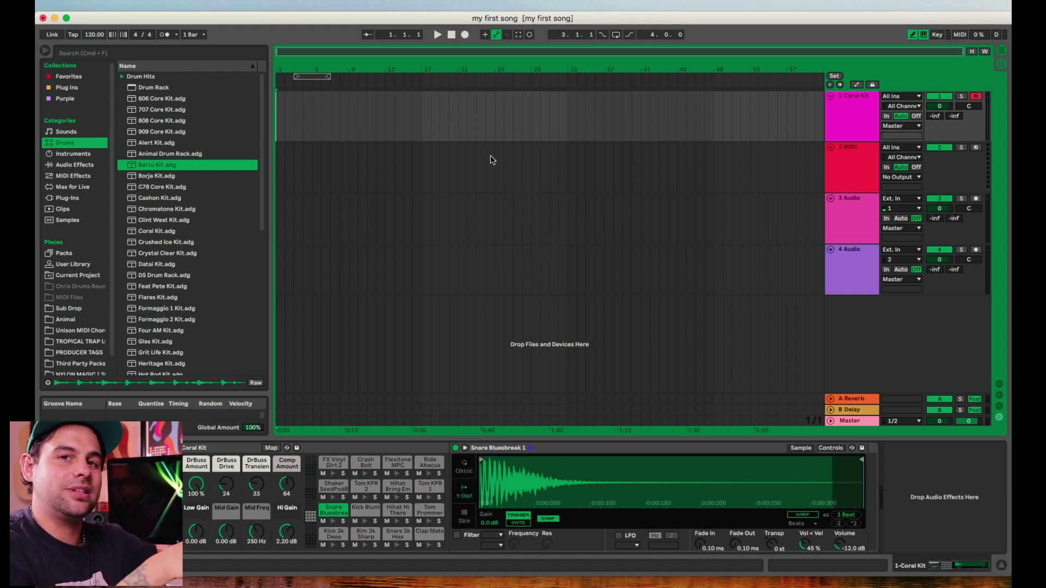
{"action": "key", "text": "Tab"}
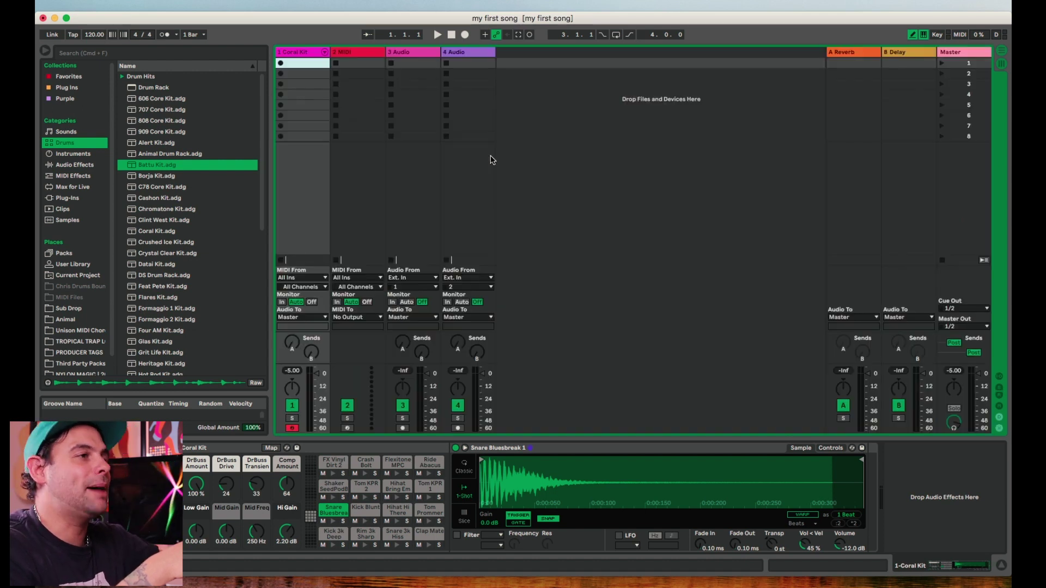
{"action": "left_click", "coordinate": [1001, 53]}
{"action": "left_click", "coordinate": [1001, 64]}
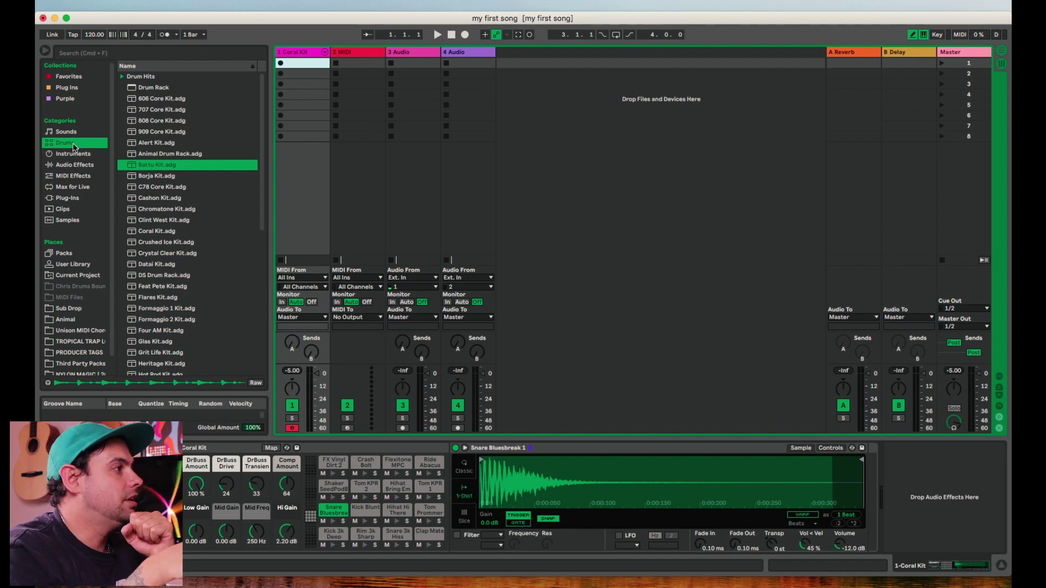
Preview Borja Kit under Drums, then load Battu Kit.adg onto track 1 in place of Coral Kit.
{"action": "left_click", "coordinate": [74, 144]}
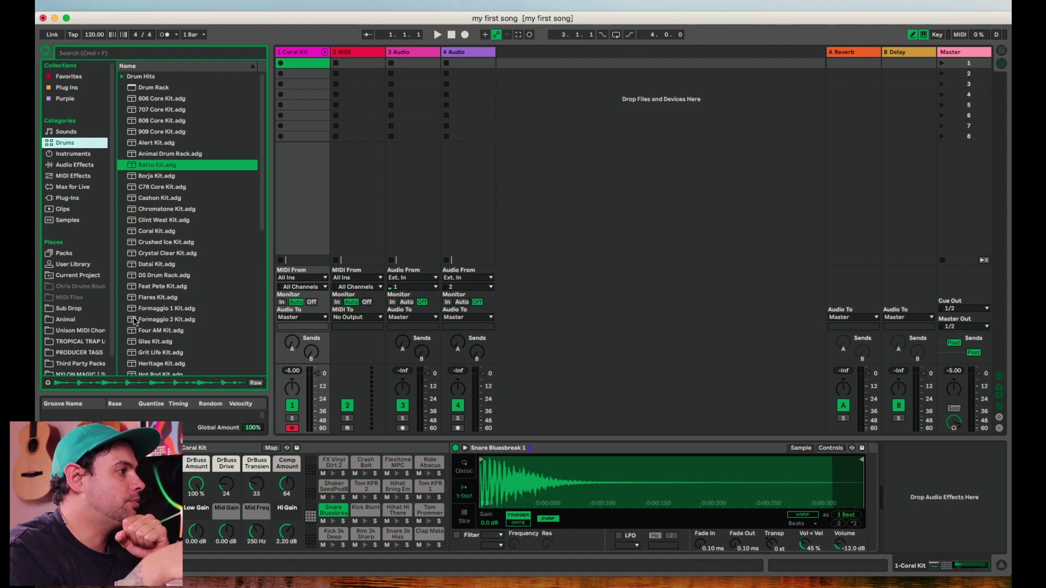
{"action": "left_click", "coordinate": [162, 177]}
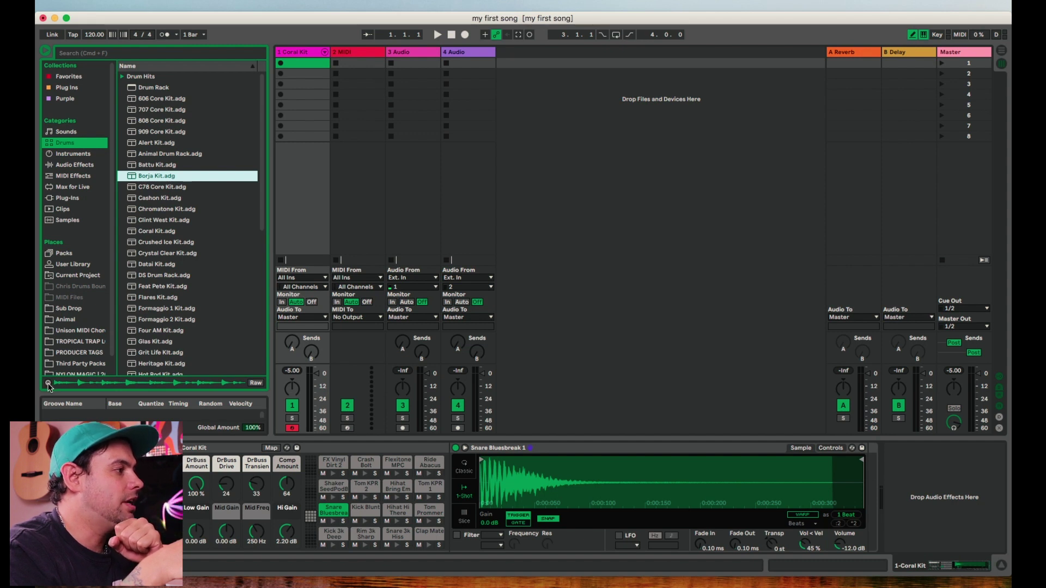
{"action": "left_click", "coordinate": [49, 384]}
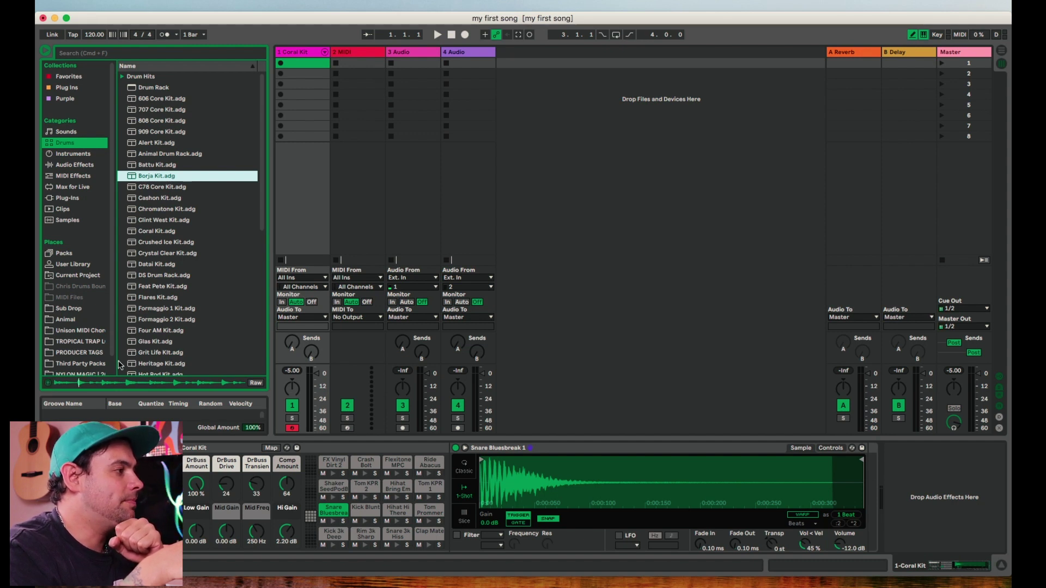
{"action": "left_click", "coordinate": [168, 166]}
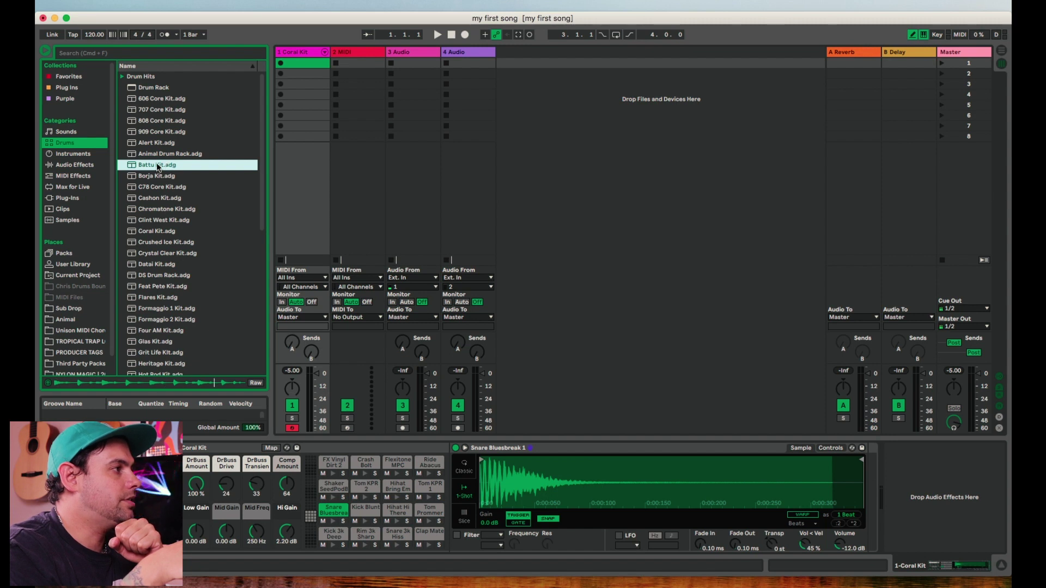
{"action": "double_click", "coordinate": [157, 165]}
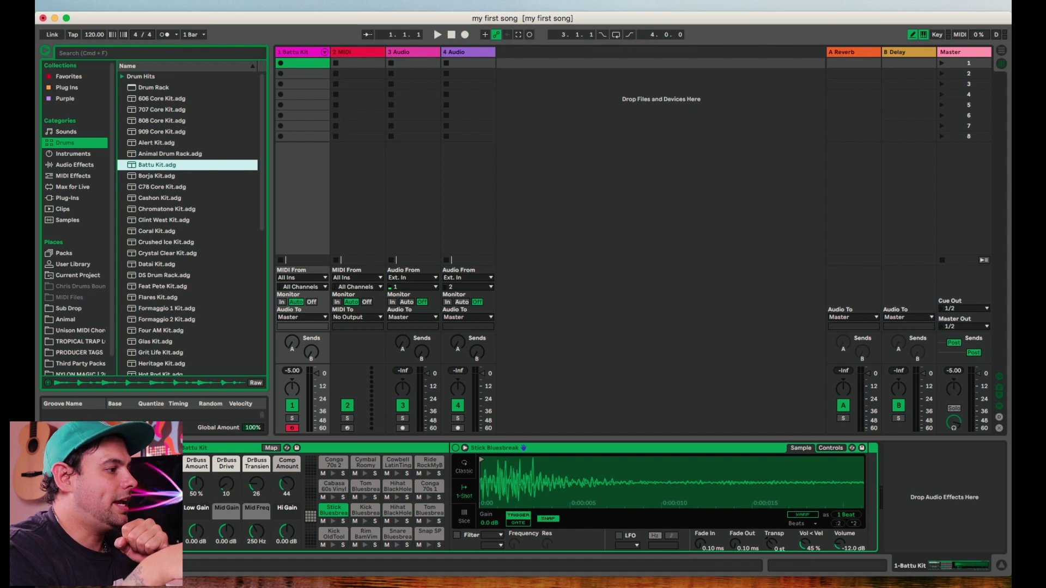
{"action": "left_click", "coordinate": [253, 582]}
Enable the computer MIDI keyboard and trigger the Kick OldTool (A) and Snare Bluesbreak (S) pads.
{"action": "left_click", "coordinate": [324, 365]}
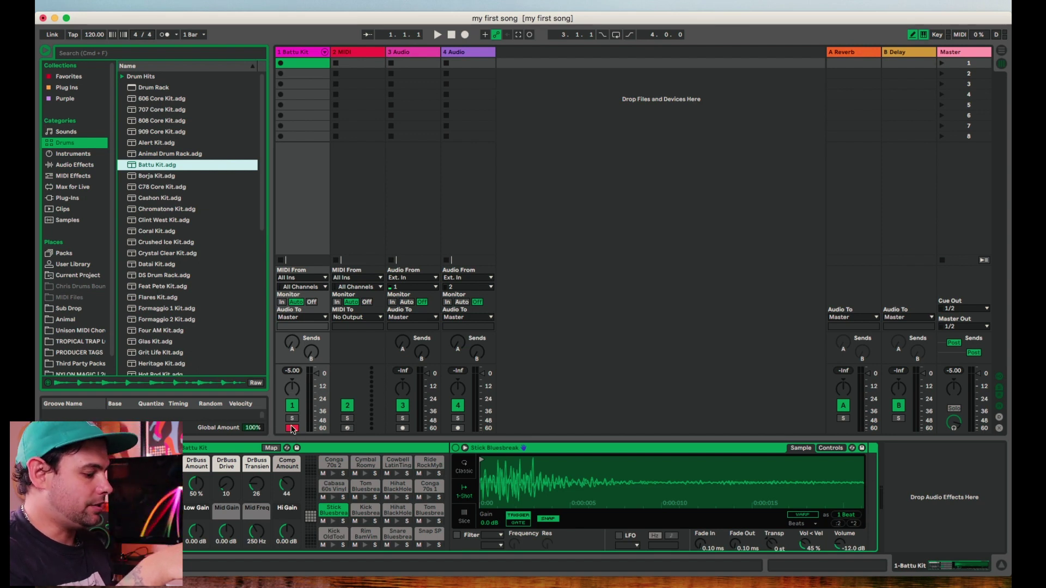
{"action": "key", "text": "a"}
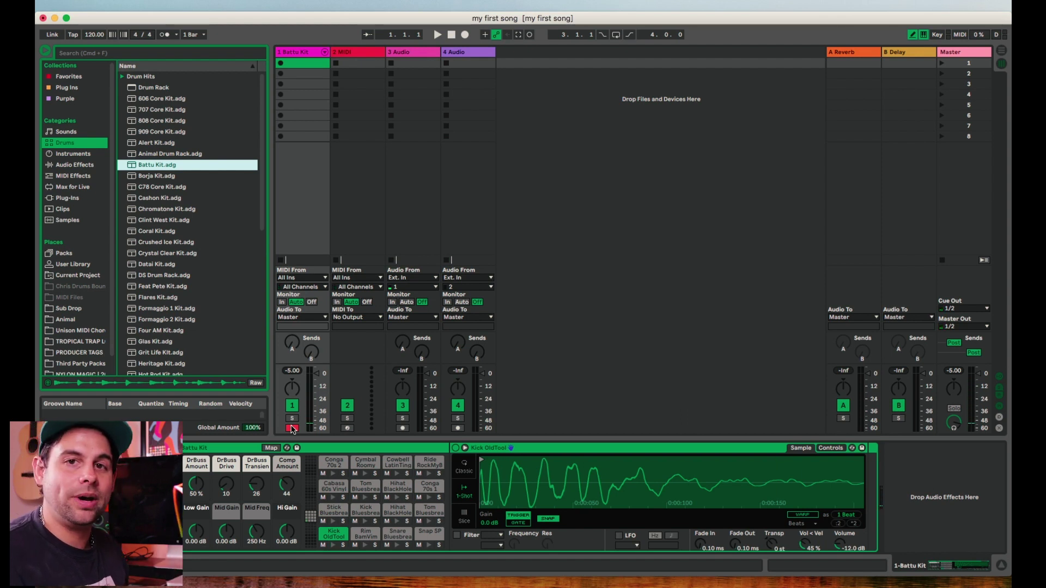
{"action": "key", "text": "s"}
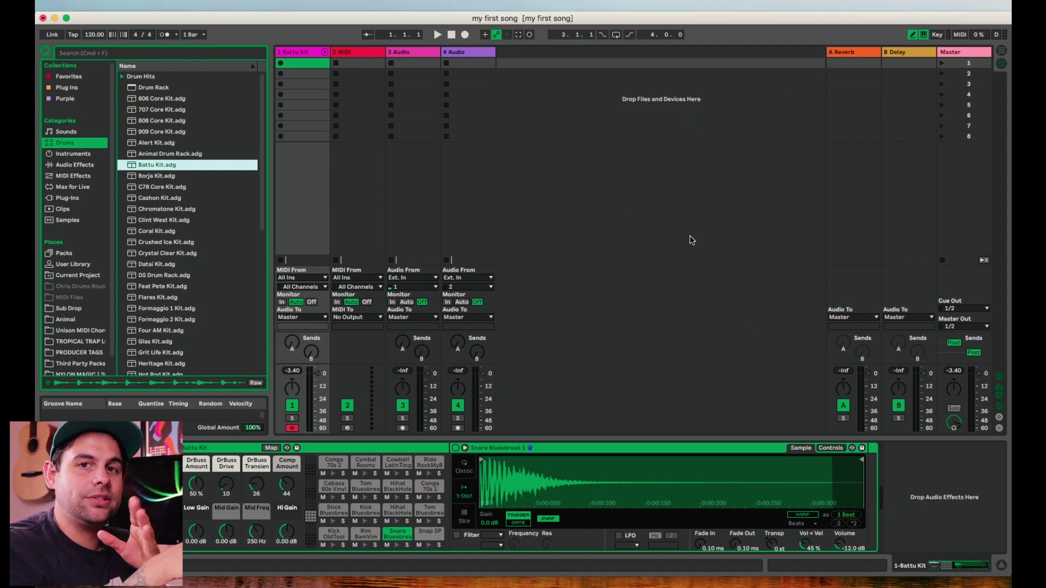
{"action": "left_click", "coordinate": [923, 36]}
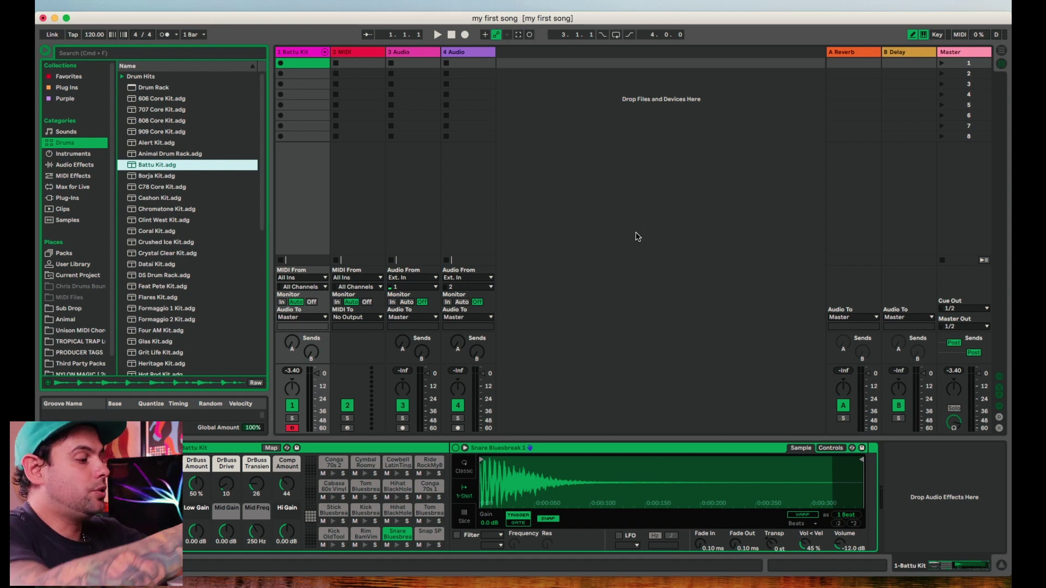
{"action": "key", "text": "a"}
{"action": "key", "text": "s"}
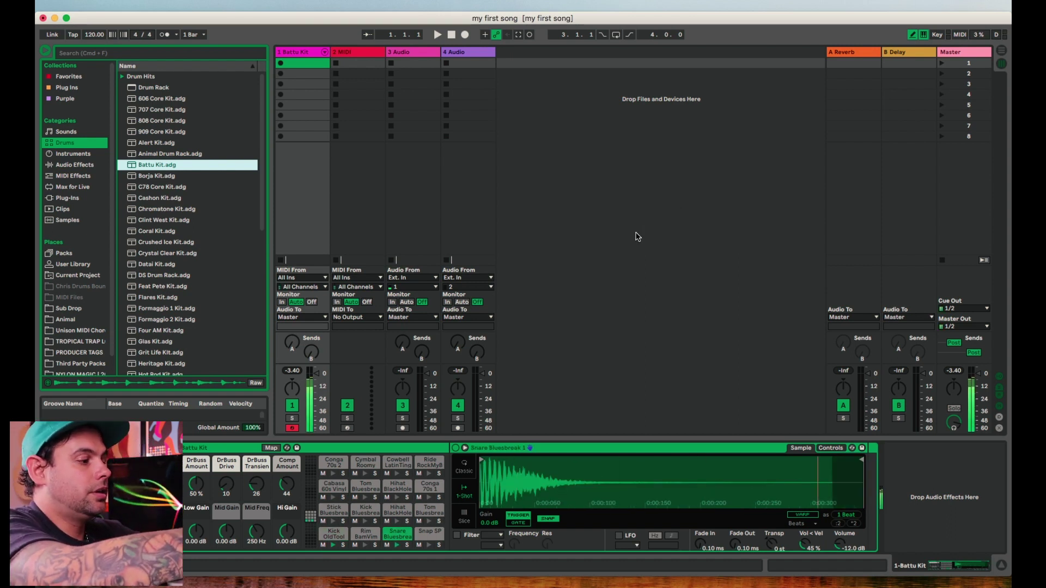
{"action": "key", "text": "a"}
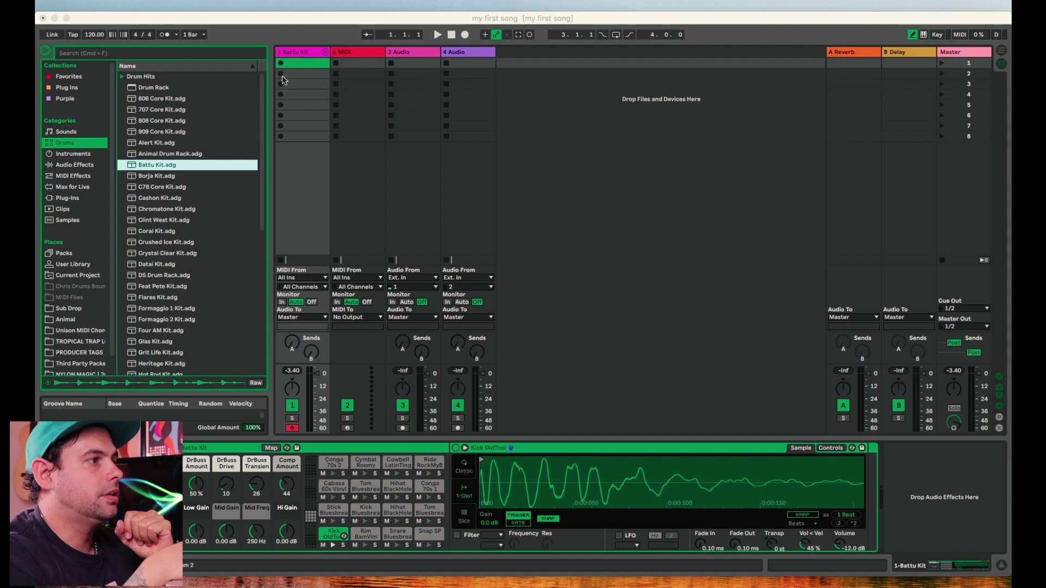
Set the tempo to 150, turn on the metronome, and briefly test playback.
{"action": "left_click", "coordinate": [291, 30]}
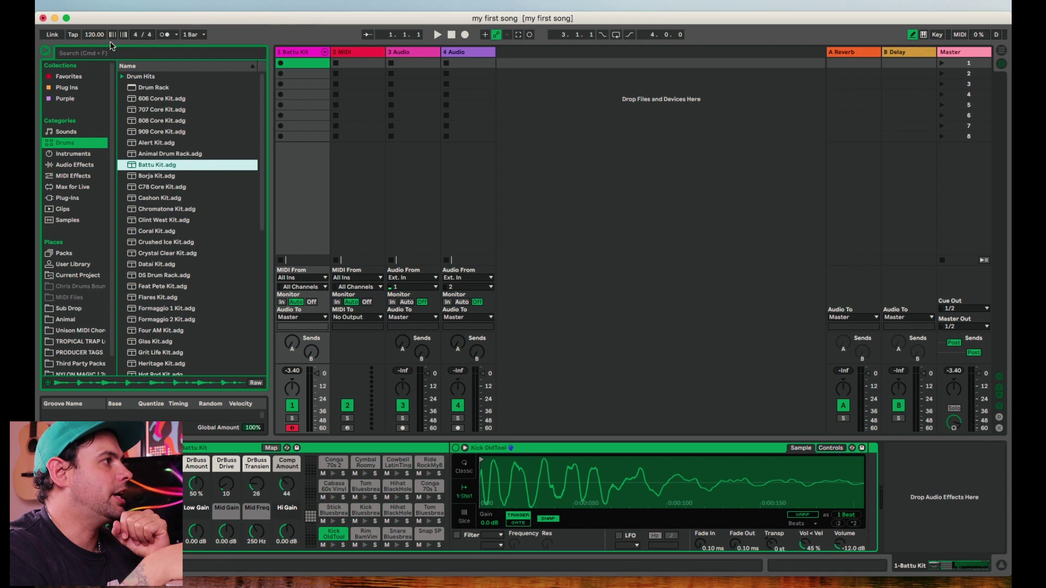
{"action": "left_click", "coordinate": [92, 36]}
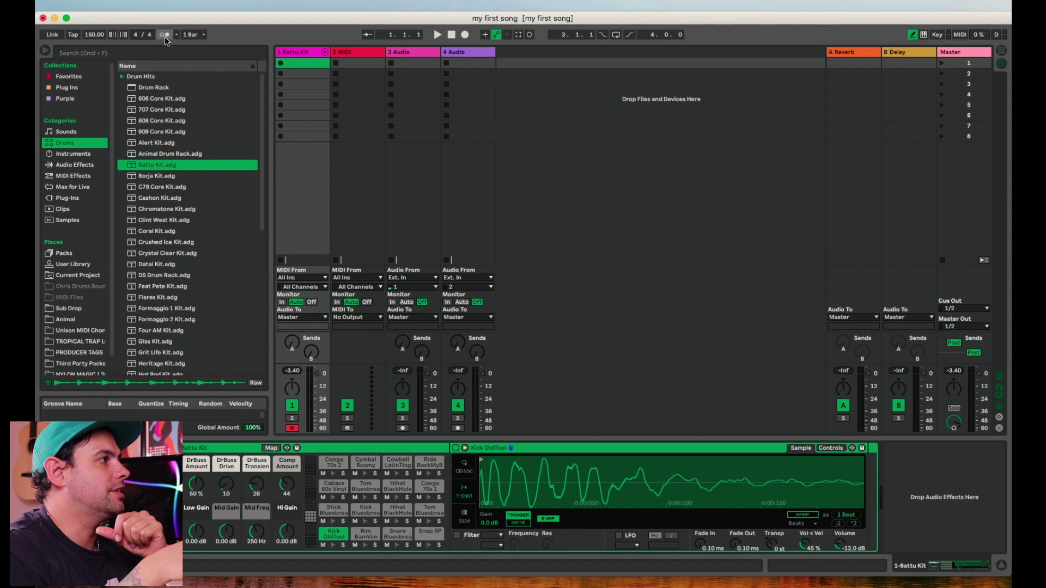
{"action": "left_click", "coordinate": [165, 36]}
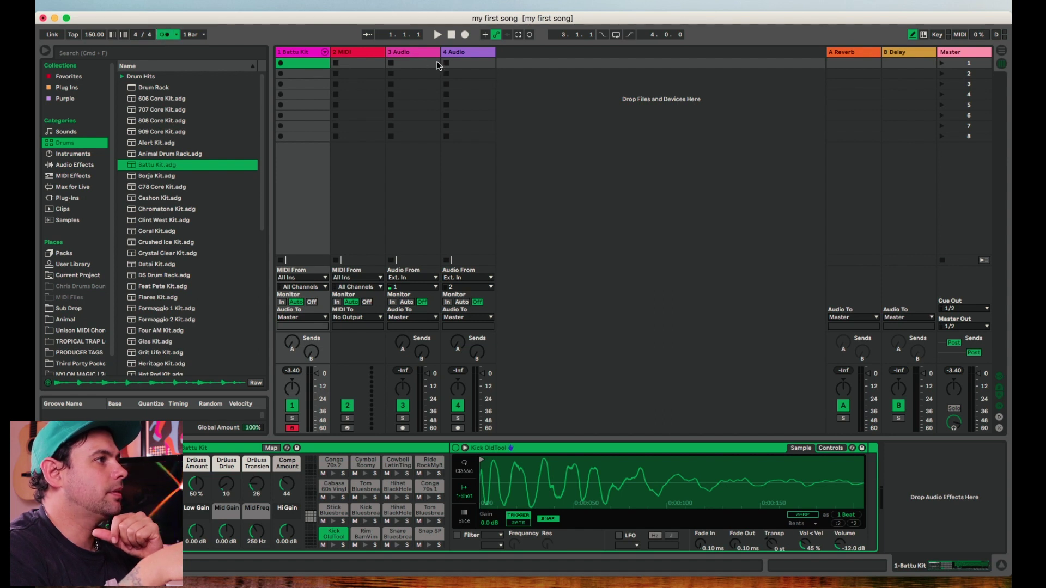
{"action": "left_click", "coordinate": [436, 34]}
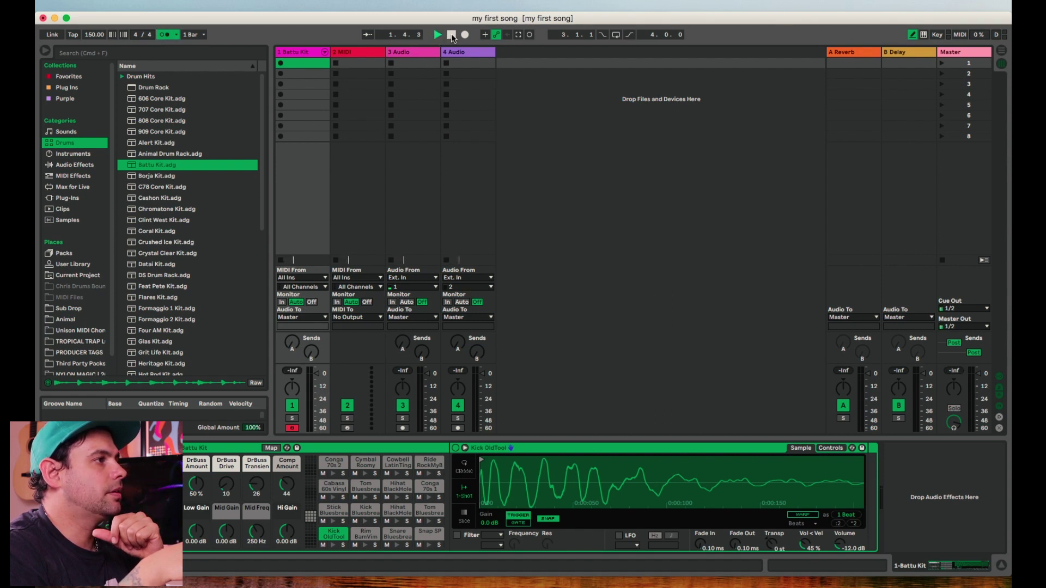
{"action": "left_click", "coordinate": [452, 35]}
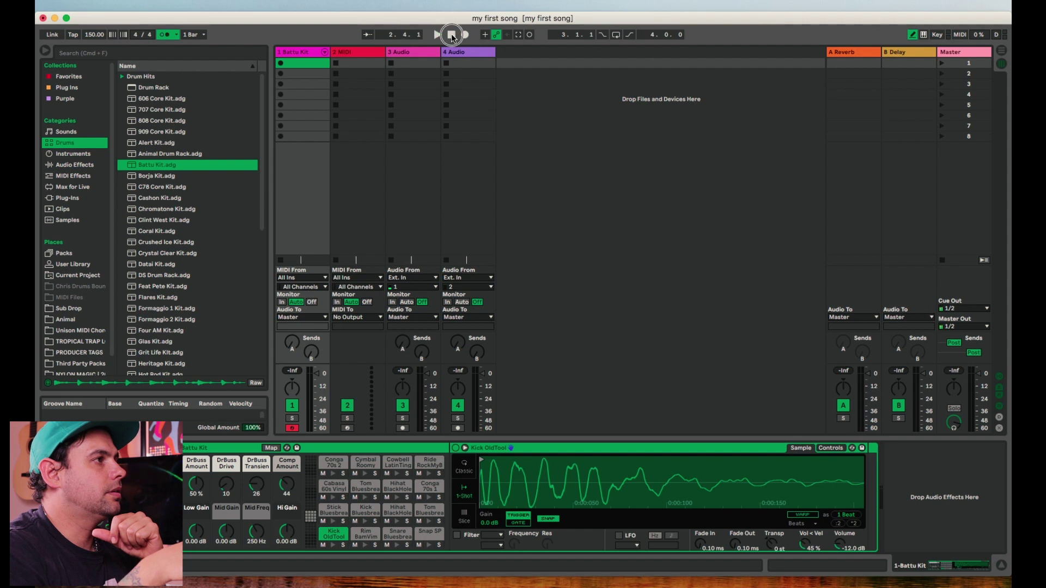
Record a new Battu Kit MIDI clip into track 1's first clip slot and let it loop.
{"action": "left_click", "coordinate": [317, 190]}
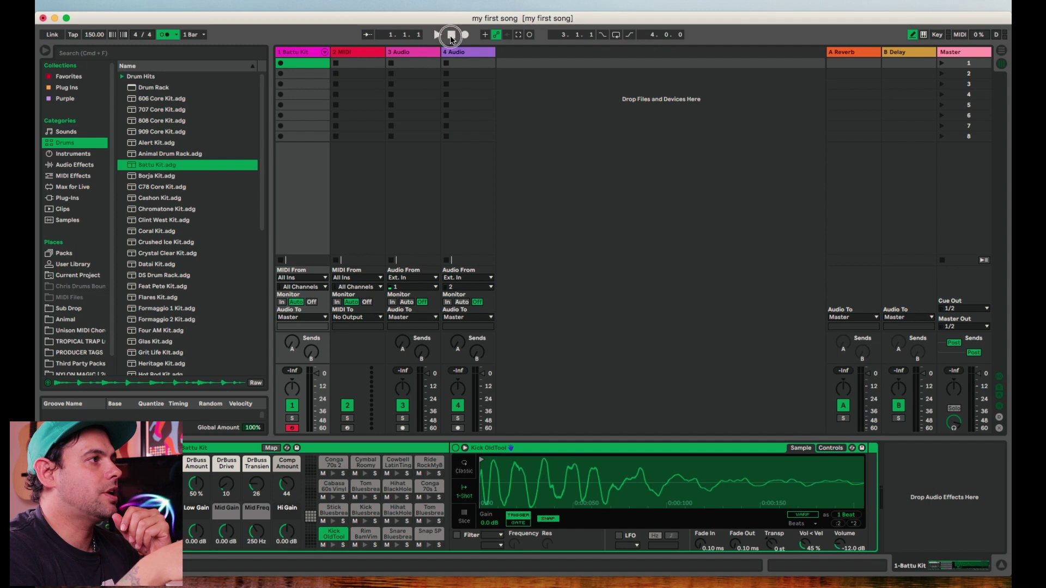
{"action": "left_click", "coordinate": [280, 64]}
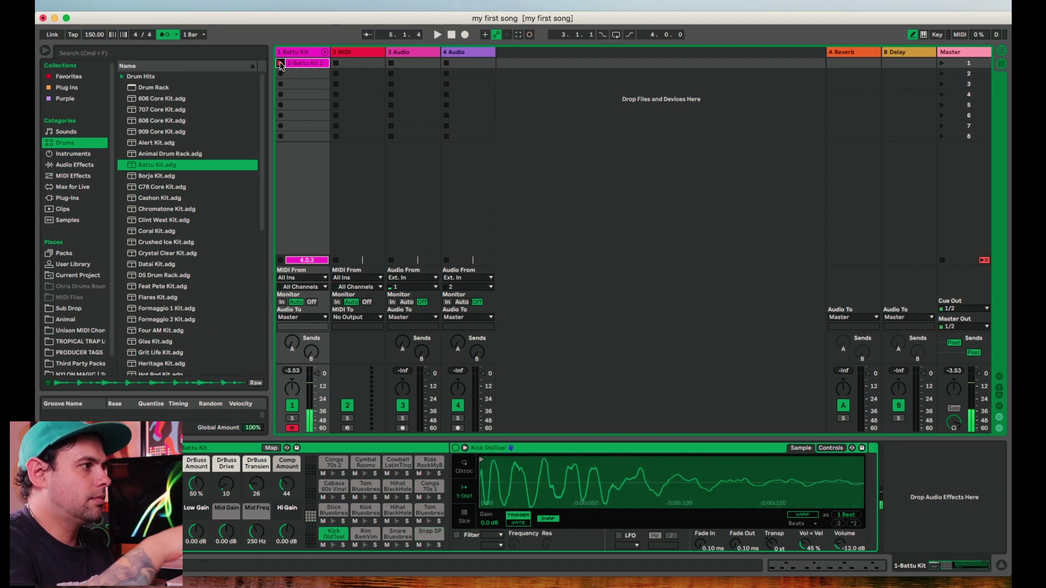
{"action": "left_click", "coordinate": [281, 65]}
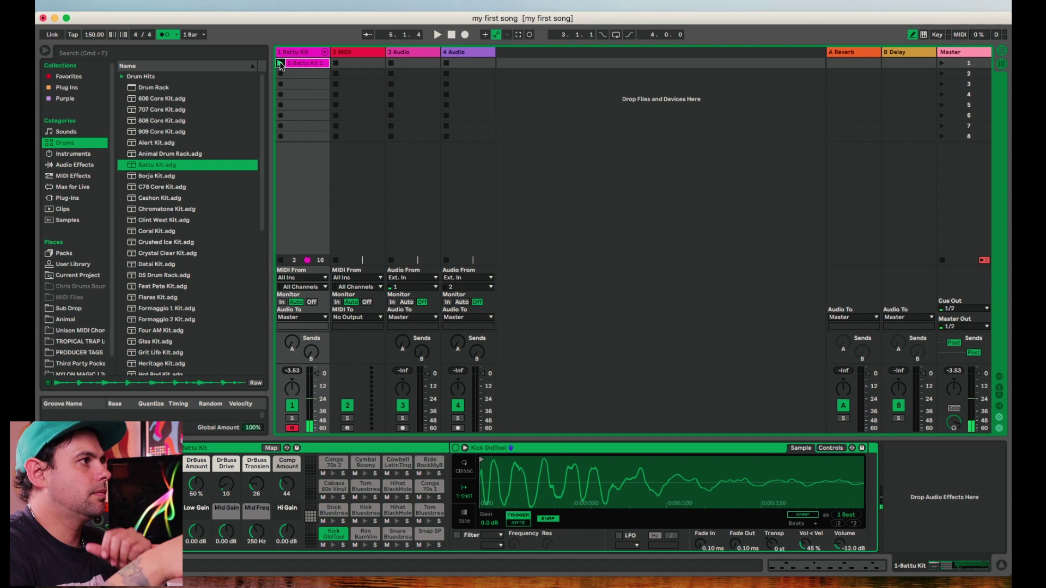
Turn off the metronome, retrigger the Battu Kit 1 clip from its start, and select it.
{"action": "left_click", "coordinate": [225, 20]}
{"action": "left_click", "coordinate": [280, 64]}
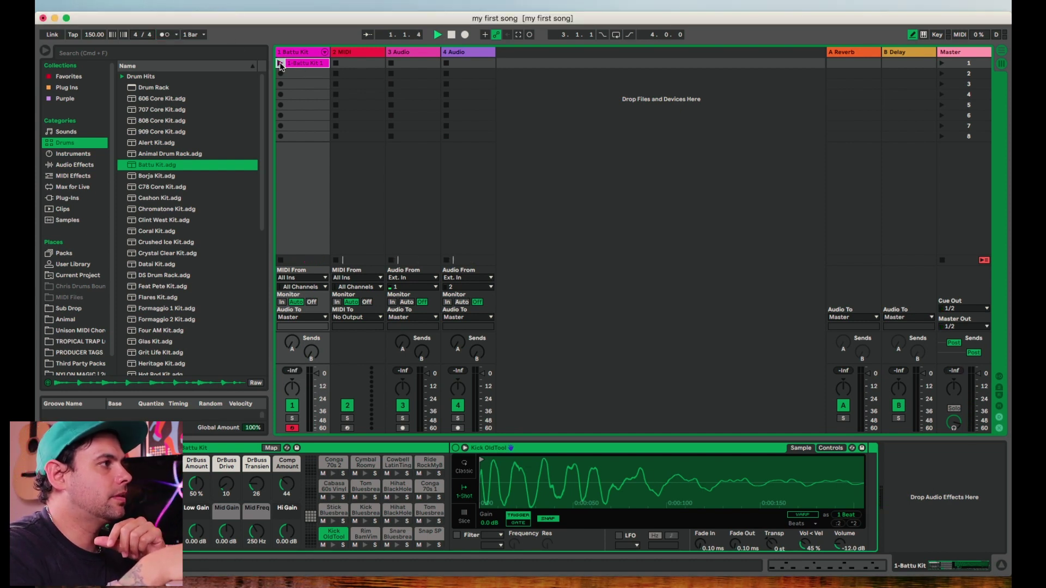
{"action": "left_click", "coordinate": [281, 65]}
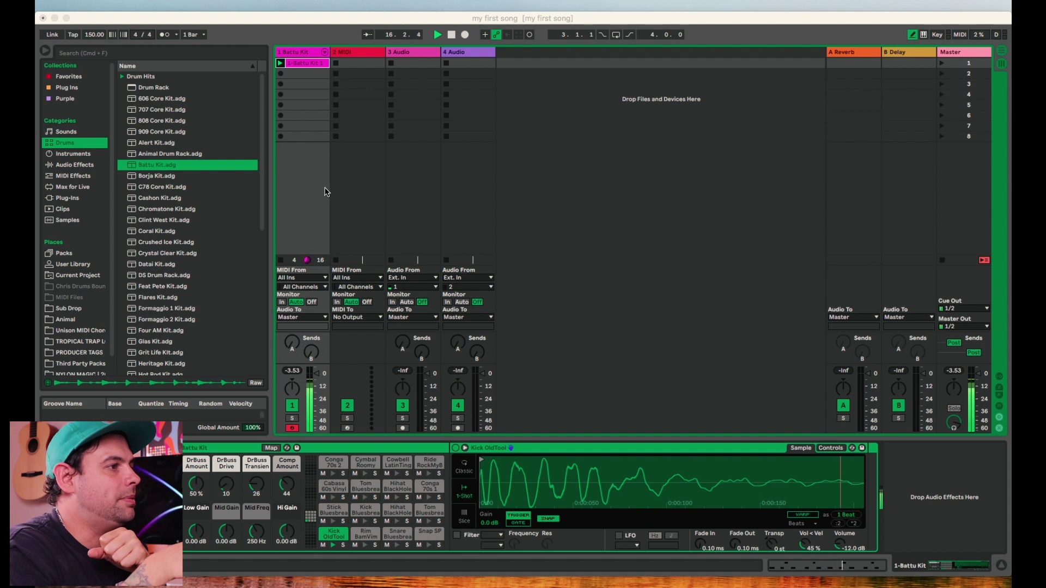
{"action": "left_click", "coordinate": [283, 166]}
Open the Battu Kit 1 clip in an enlarged note editor.
{"action": "left_click", "coordinate": [304, 68]}
{"action": "double_click", "coordinate": [304, 63]}
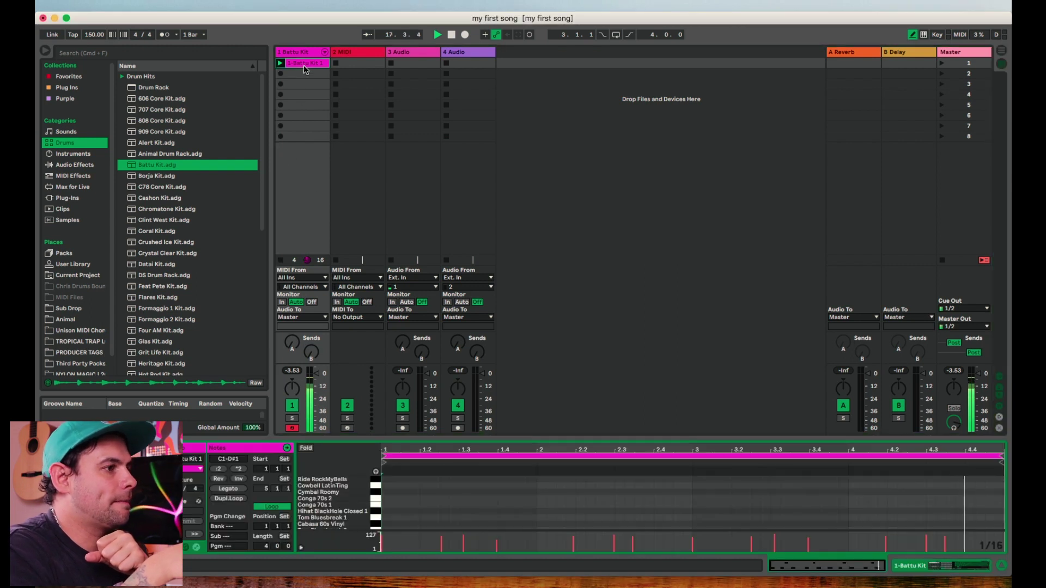
{"action": "left_click_drag", "start_coordinate": [527, 440], "coordinate": [527, 297]}
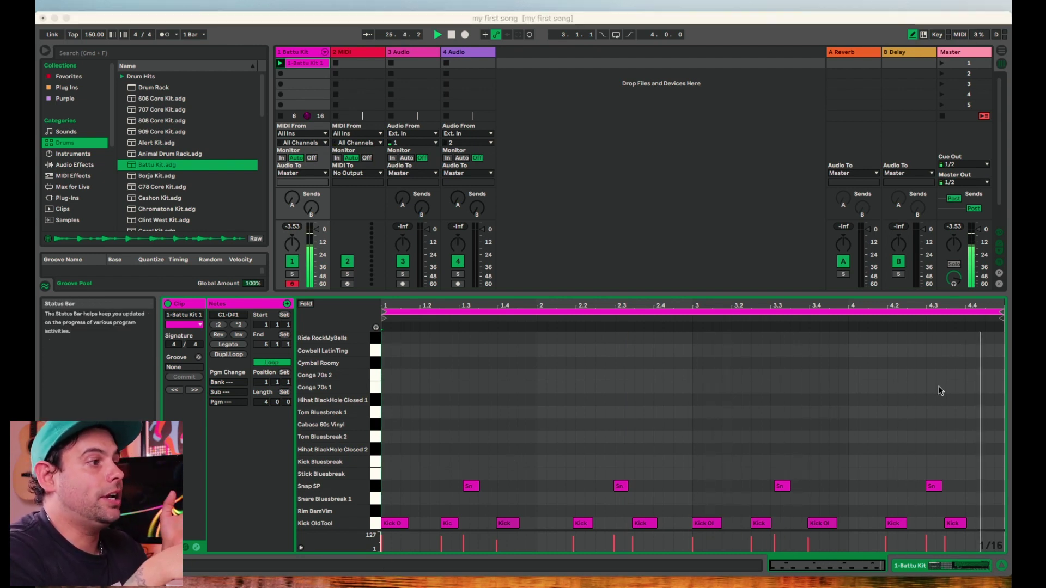
Select all the drum notes, quantize them to the 1/16 grid, and play the beat.
{"action": "left_click", "coordinate": [939, 390]}
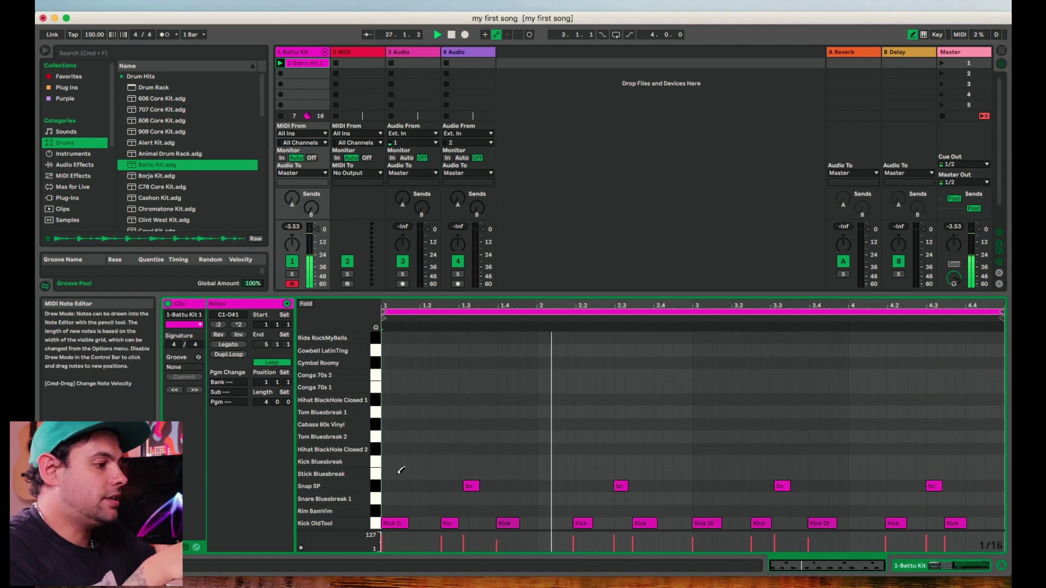
{"action": "key", "text": "b"}
{"action": "mouse_move", "coordinate": [392, 461]}
{"action": "left_mouse_down"}
{"action": "mouse_move", "coordinate": [600, 548]}
{"action": "mouse_move", "coordinate": [995, 547]}
{"action": "mouse_move", "coordinate": [996, 564]}
{"action": "left_mouse_up"}
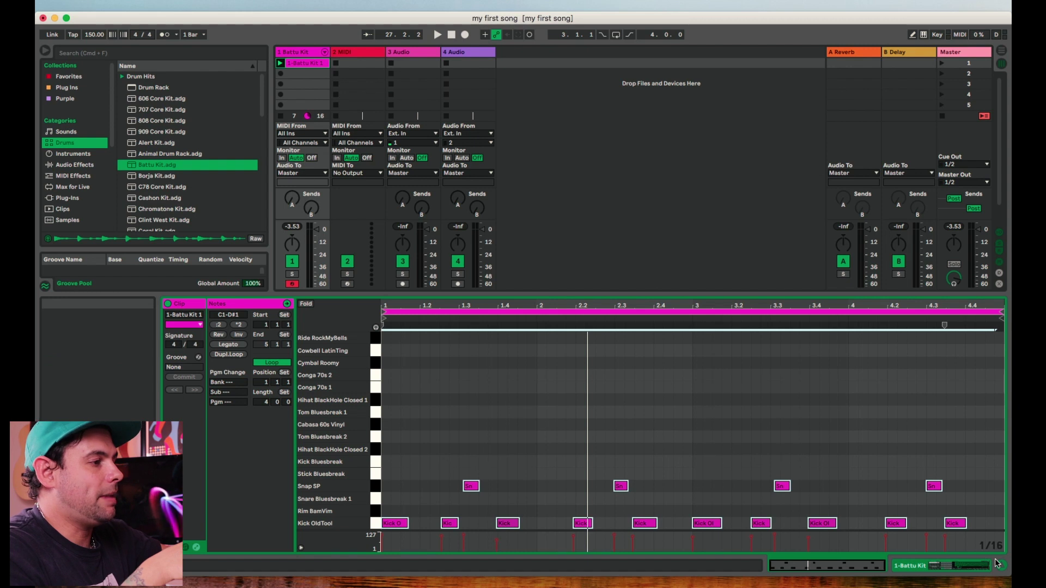
{"action": "right_click", "coordinate": [640, 402]}
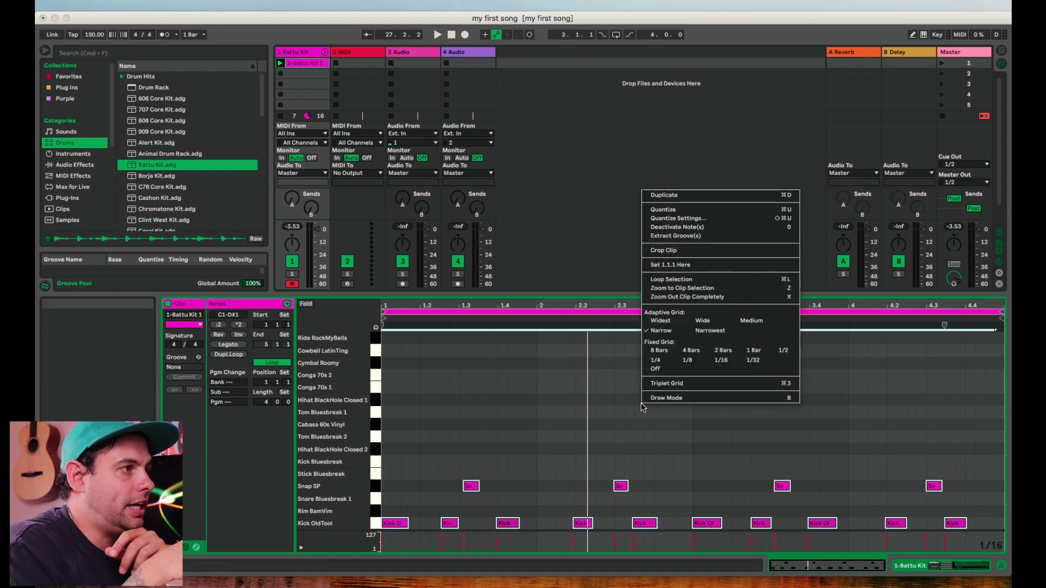
{"action": "left_click", "coordinate": [707, 211]}
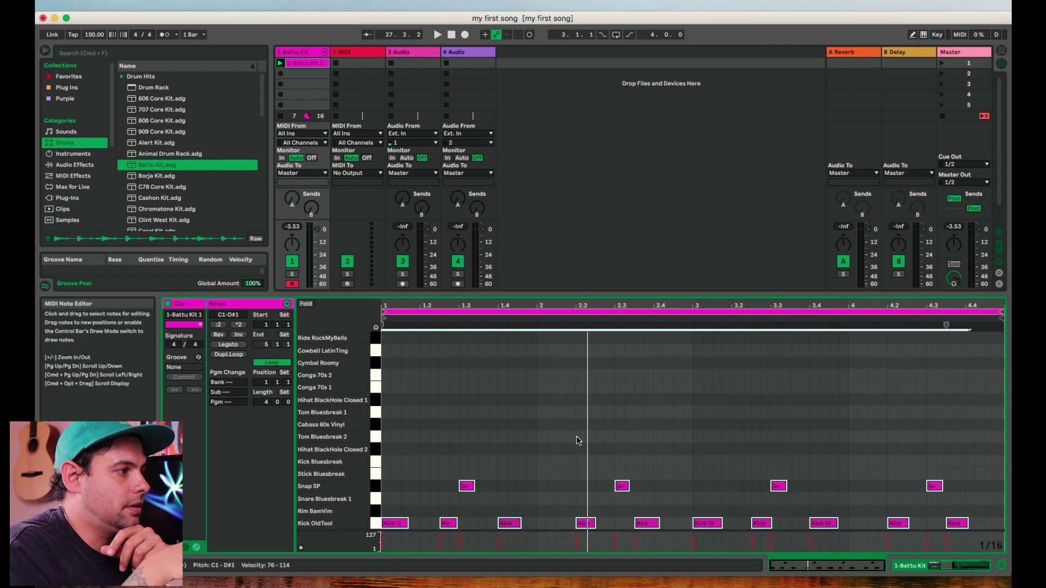
{"action": "key", "text": "space"}
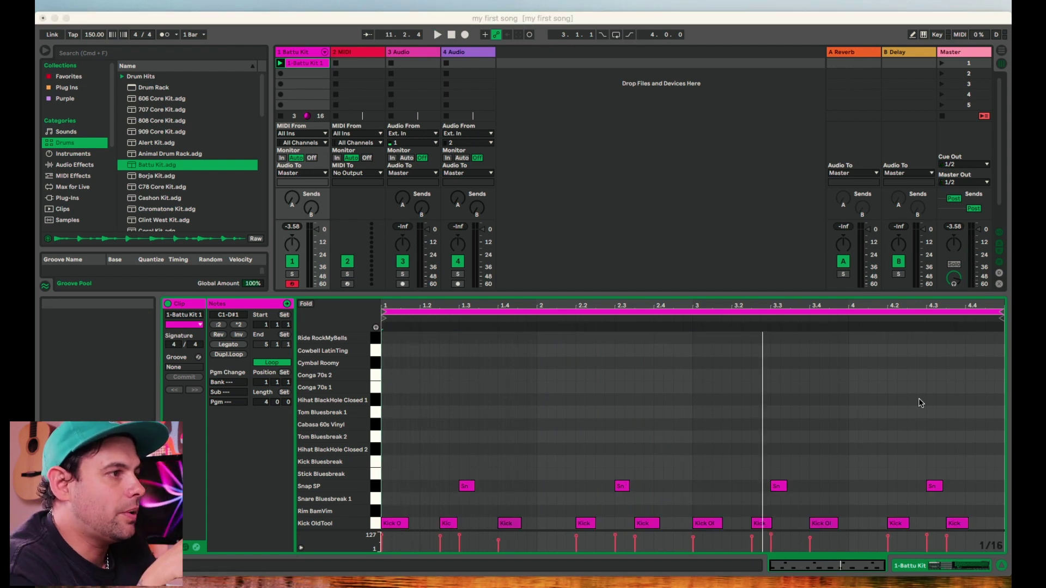
Draw two sixteenth-note hi-hats at the bar start on Hihat BlackHole Closed 2, lowering the second's velocity.
{"action": "left_click", "coordinate": [822, 412]}
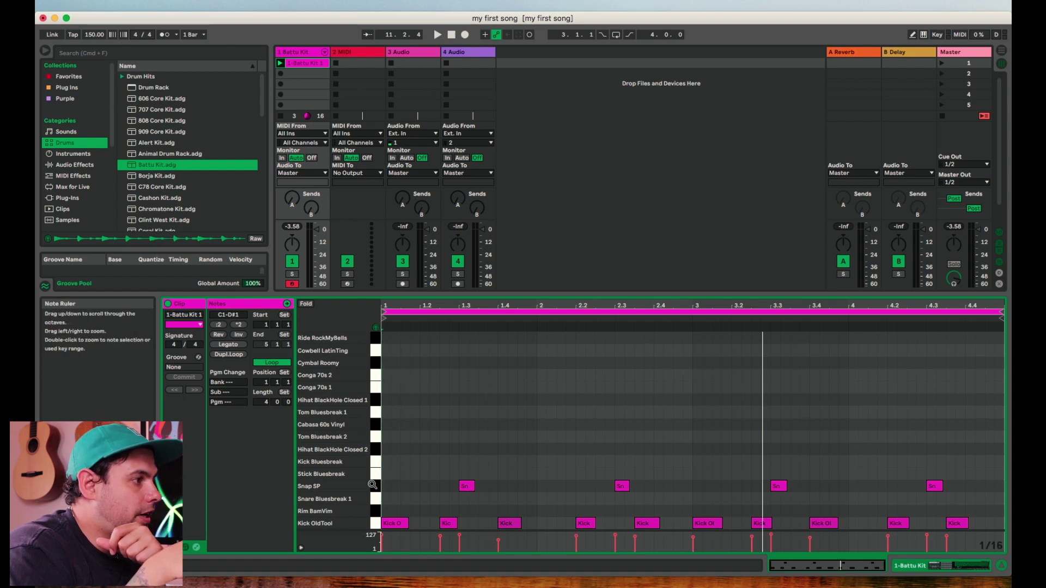
{"action": "left_click", "coordinate": [377, 444]}
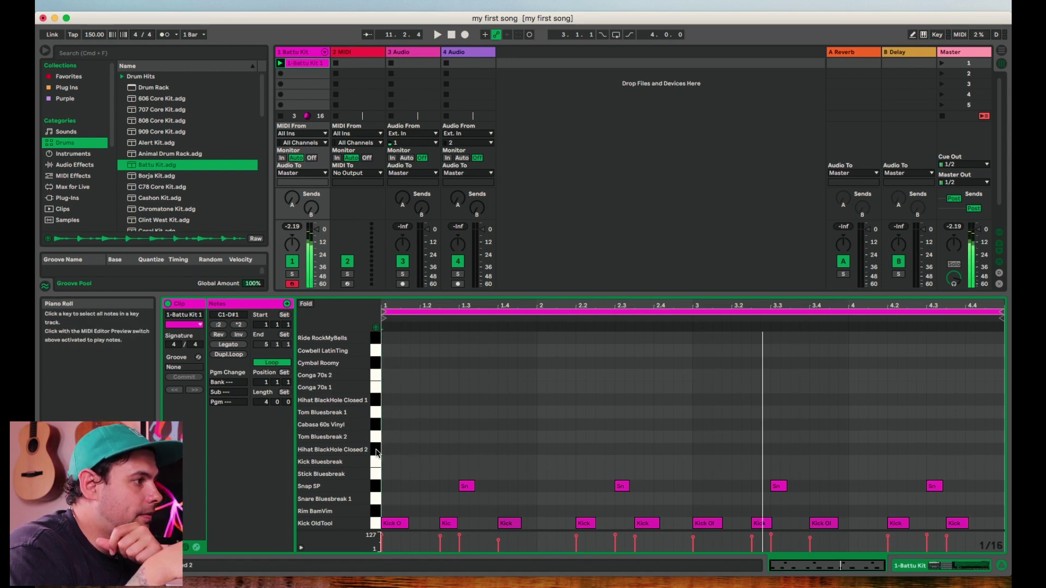
{"action": "left_click", "coordinate": [386, 451]}
{"action": "double_click", "coordinate": [386, 451]}
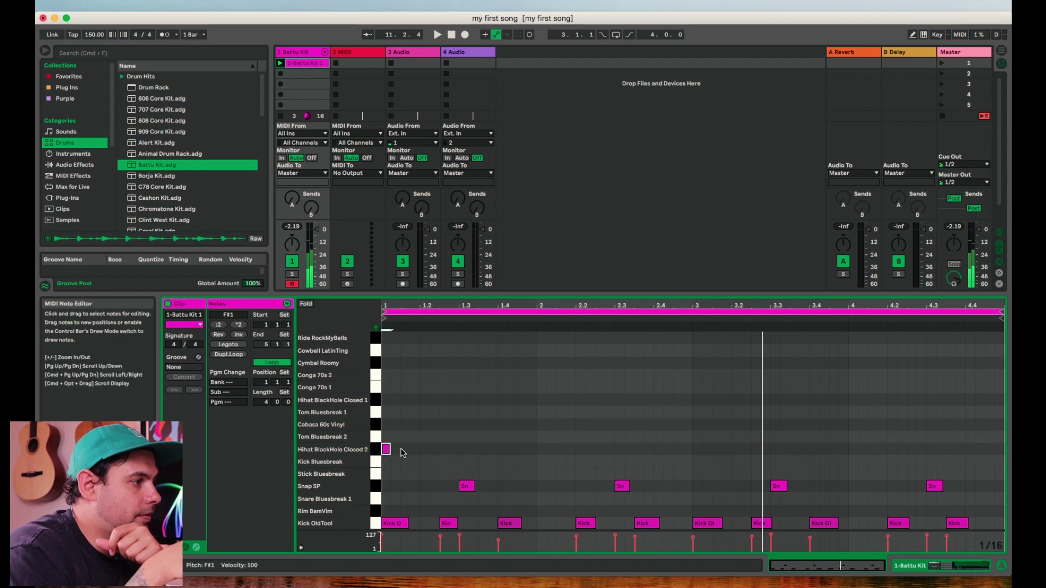
{"action": "double_click", "coordinate": [404, 448]}
{"action": "left_click_drag", "start_coordinate": [403, 541], "coordinate": [402, 544]}
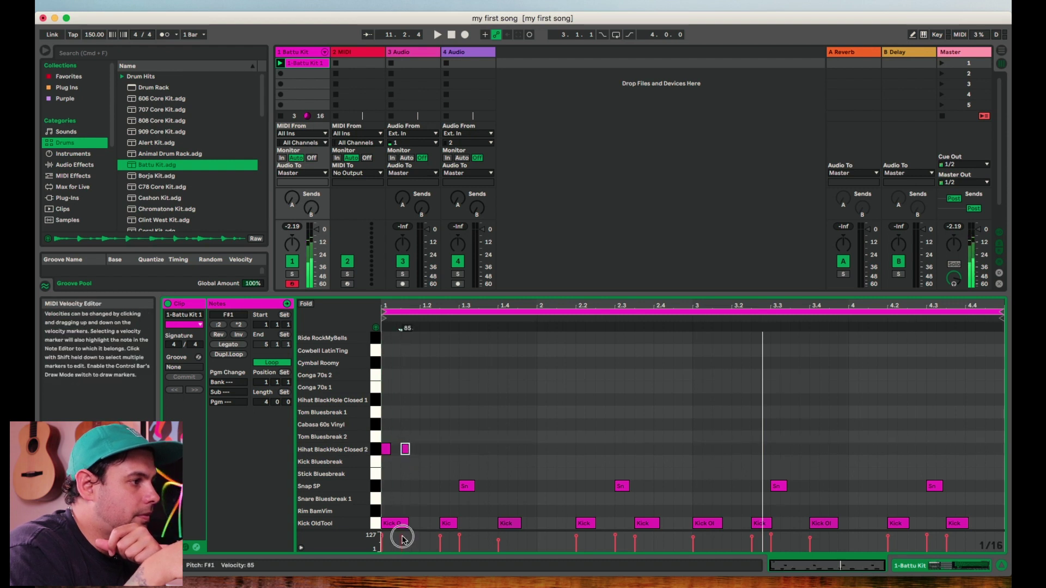
Duplicate the hi-hat pair across the bar with Cmd+D and add two extra hi-hat hits.
{"action": "left_click", "coordinate": [409, 452]}
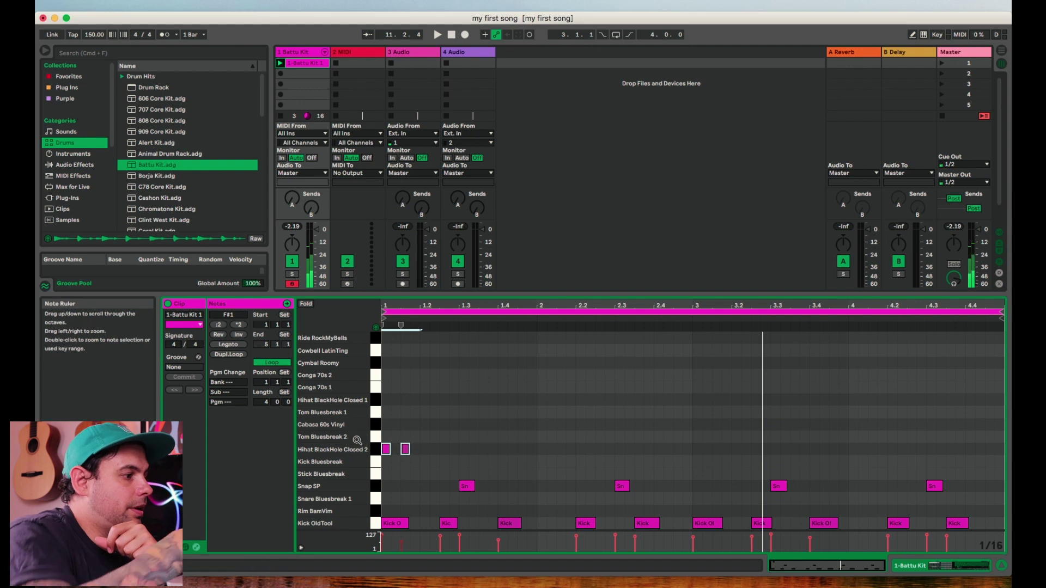
{"action": "key", "text": "super+d"}
{"action": "key", "text": "super+d"}
{"action": "key", "text": "super+d"}
{"action": "key", "text": "super+d"}
{"action": "key", "text": "super+d"}
{"action": "key", "text": "super+d"}
{"action": "key", "text": "super+d"}
{"action": "key", "text": "super+d"}
{"action": "key", "text": "super+d"}
{"action": "key", "text": "super+d"}
{"action": "key", "text": "super+d"}
{"action": "key", "text": "super+d"}
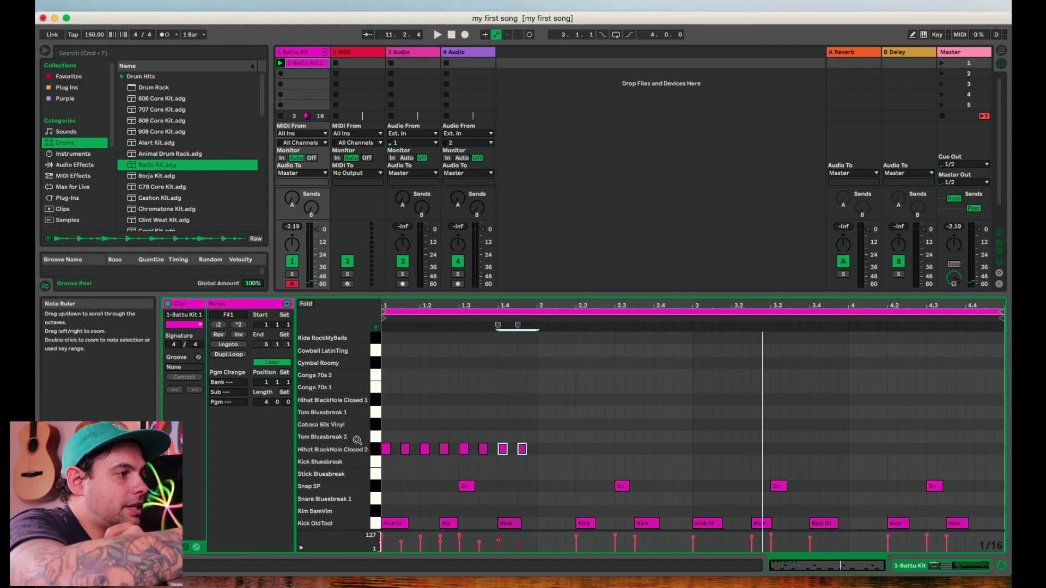
{"action": "key", "text": "super+d"}
{"action": "key", "text": "super+d"}
{"action": "key", "text": "super+d"}
{"action": "key", "text": "super+d"}
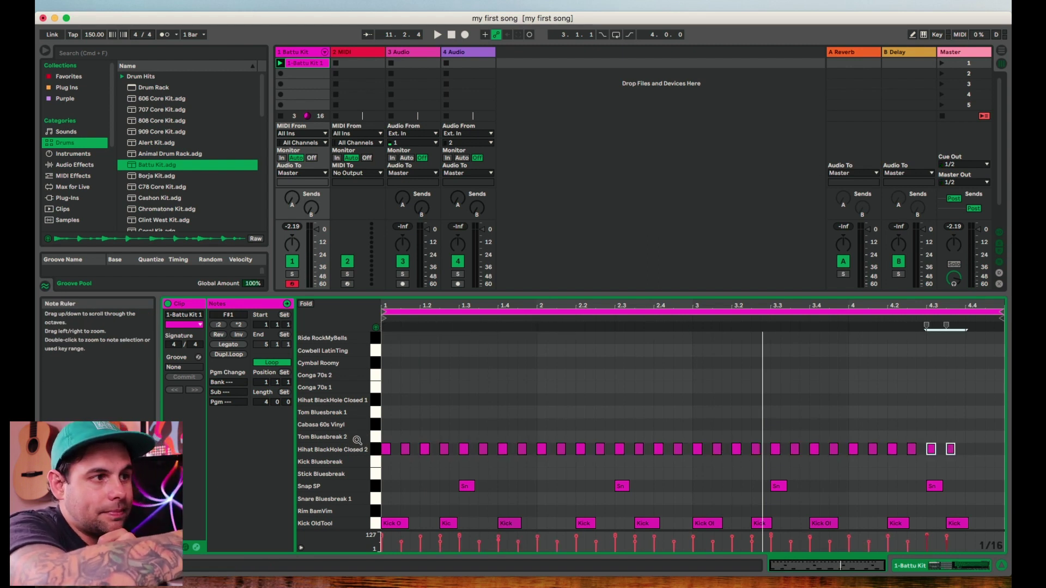
{"action": "key", "text": "space"}
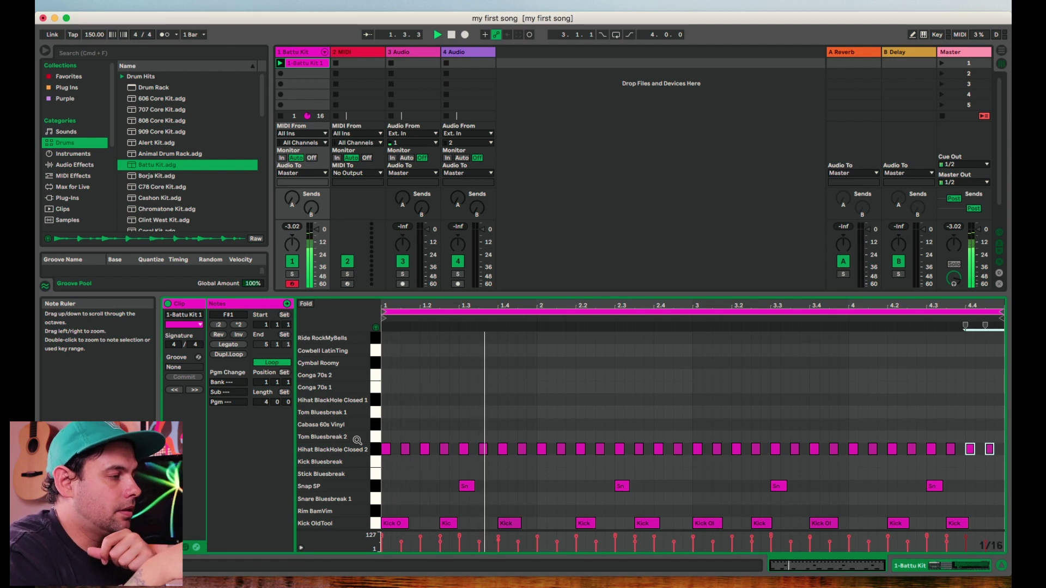
{"action": "double_click", "coordinate": [649, 449]}
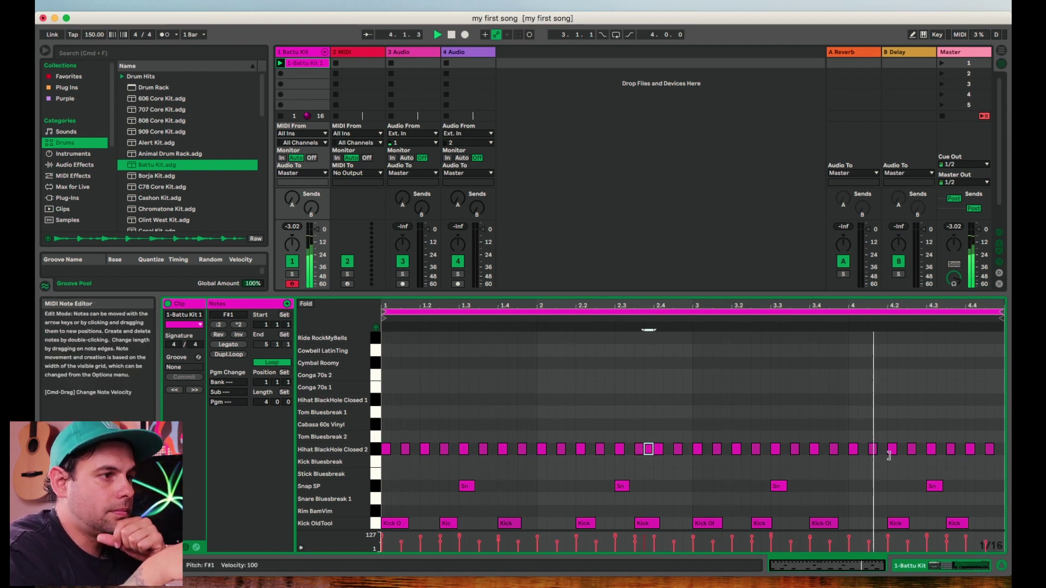
{"action": "double_click", "coordinate": [941, 448]}
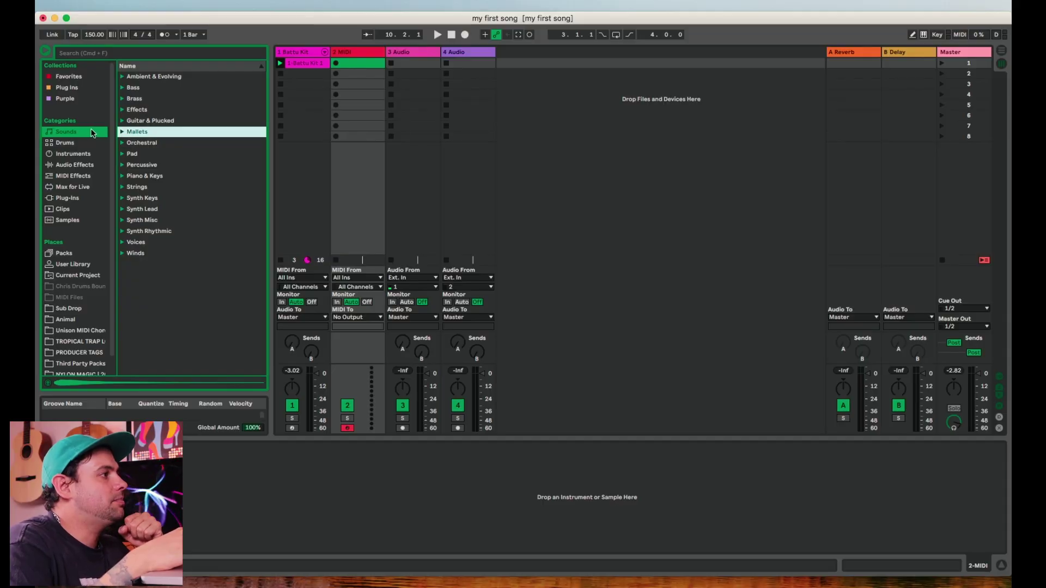
Preview presets in Sounds > Mallets and drag African Bars.adg onto MIDI track 2.
{"action": "key", "text": "Right"}
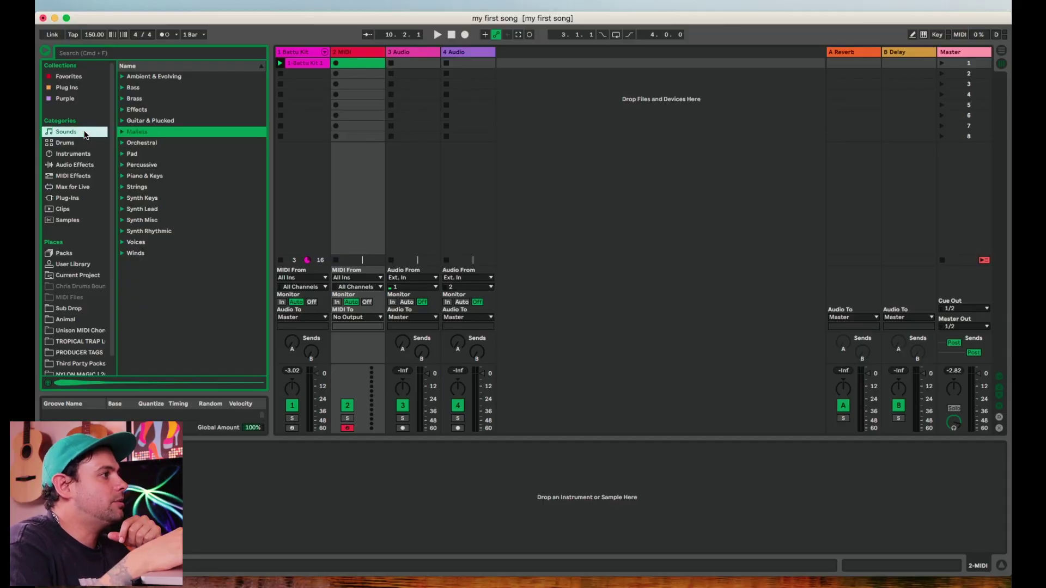
{"action": "left_click", "coordinate": [121, 134]}
{"action": "left_click", "coordinate": [166, 146]}
{"action": "left_click", "coordinate": [165, 155]}
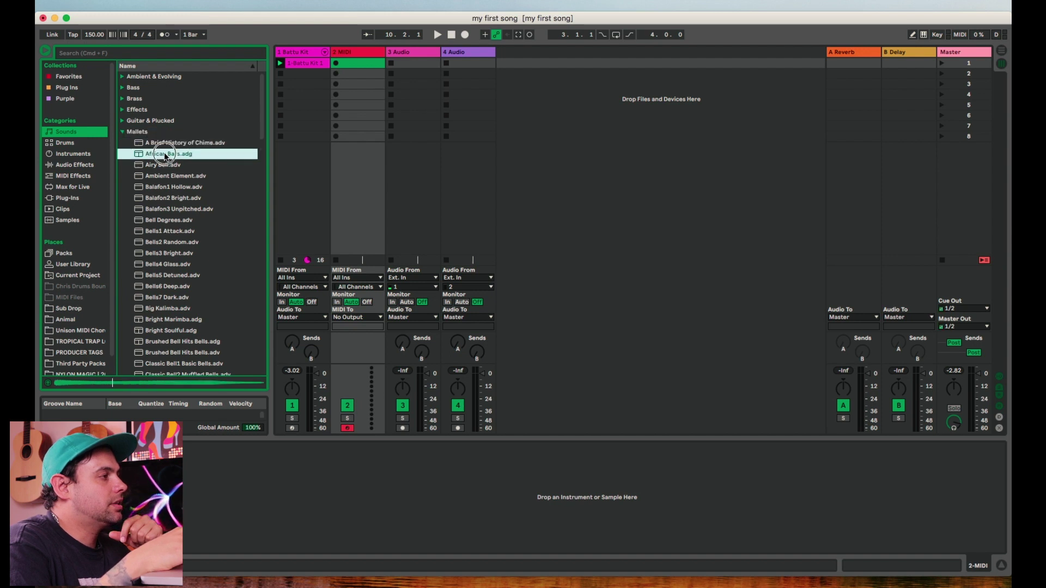
{"action": "left_click", "coordinate": [140, 155]}
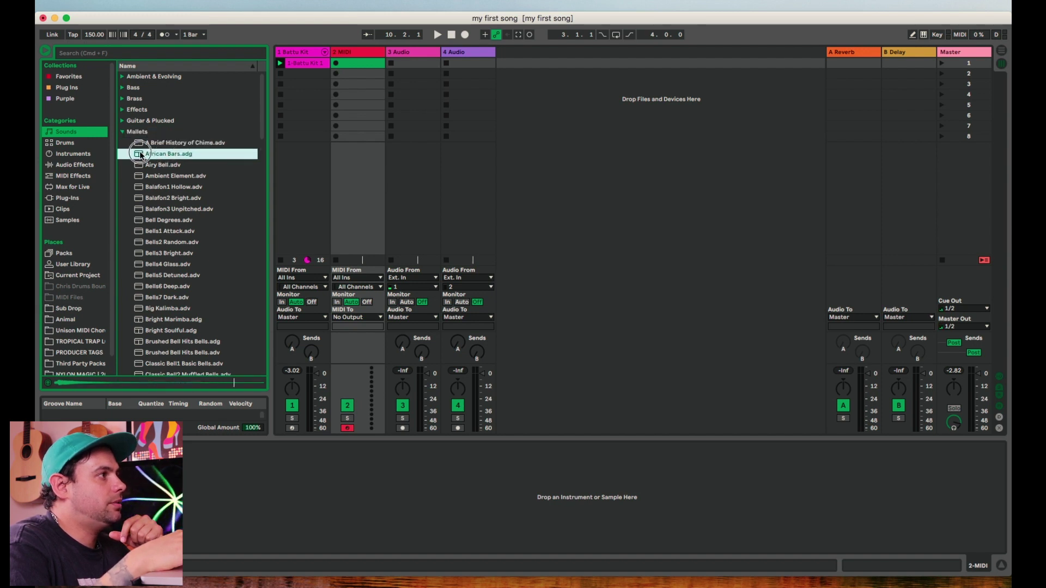
{"action": "left_click_drag", "start_coordinate": [140, 155], "coordinate": [359, 52]}
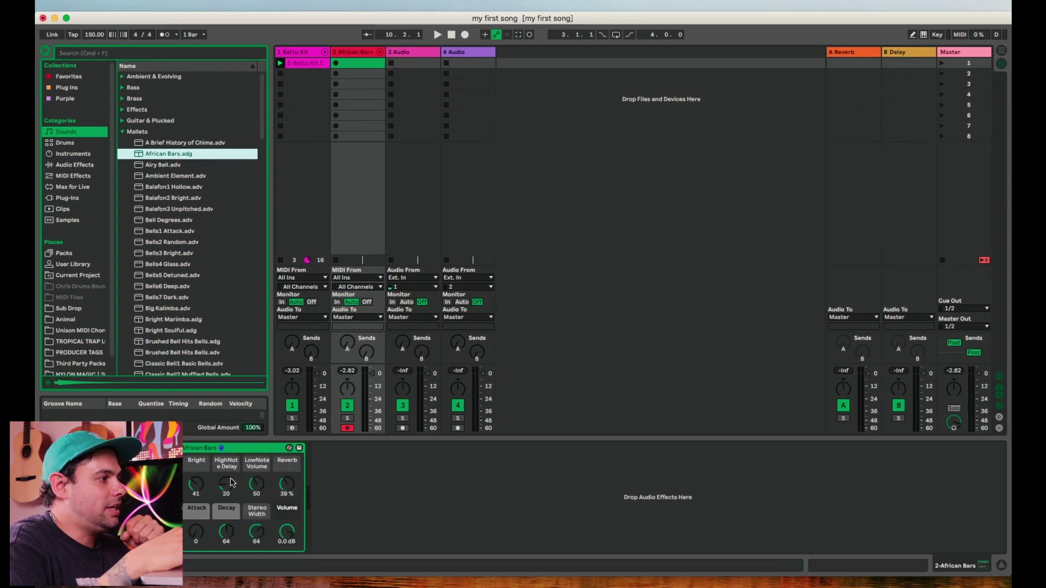
{"action": "left_click", "coordinate": [345, 519]}
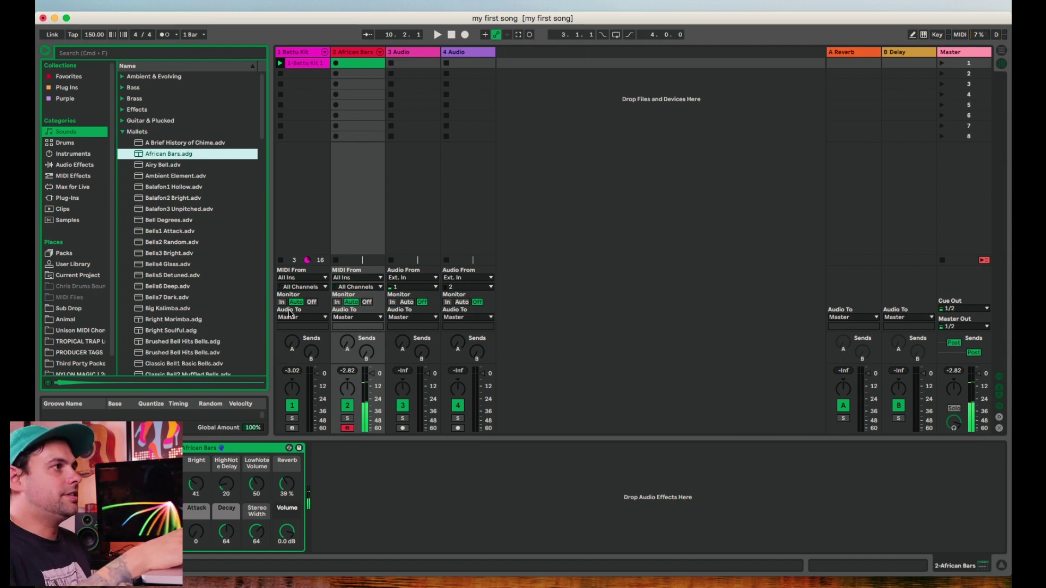
Record an 8-bar African Bars clip in track 2's first slot and open its notes.
{"action": "left_click", "coordinate": [336, 64]}
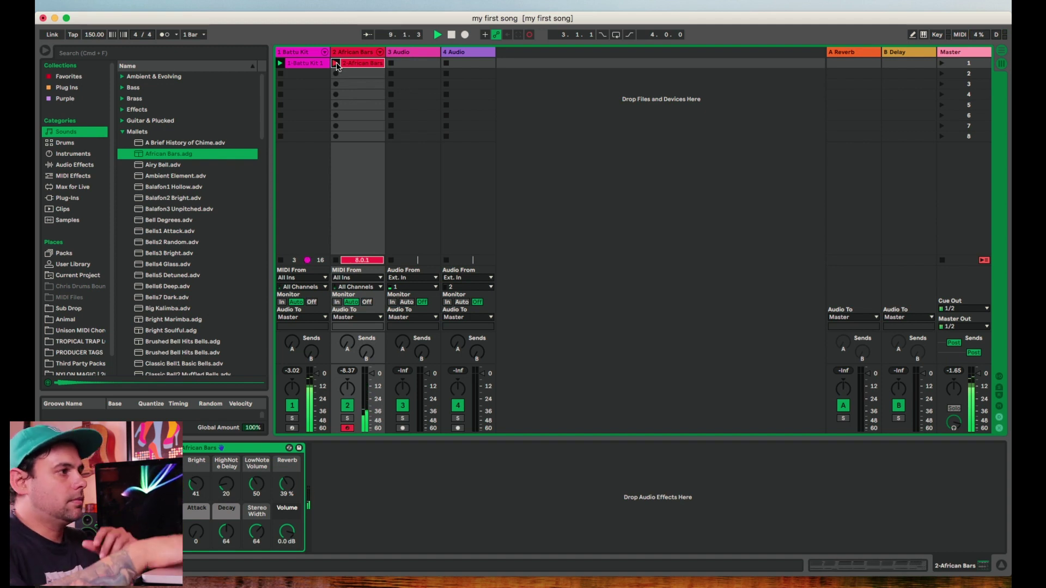
{"action": "left_click", "coordinate": [336, 64]}
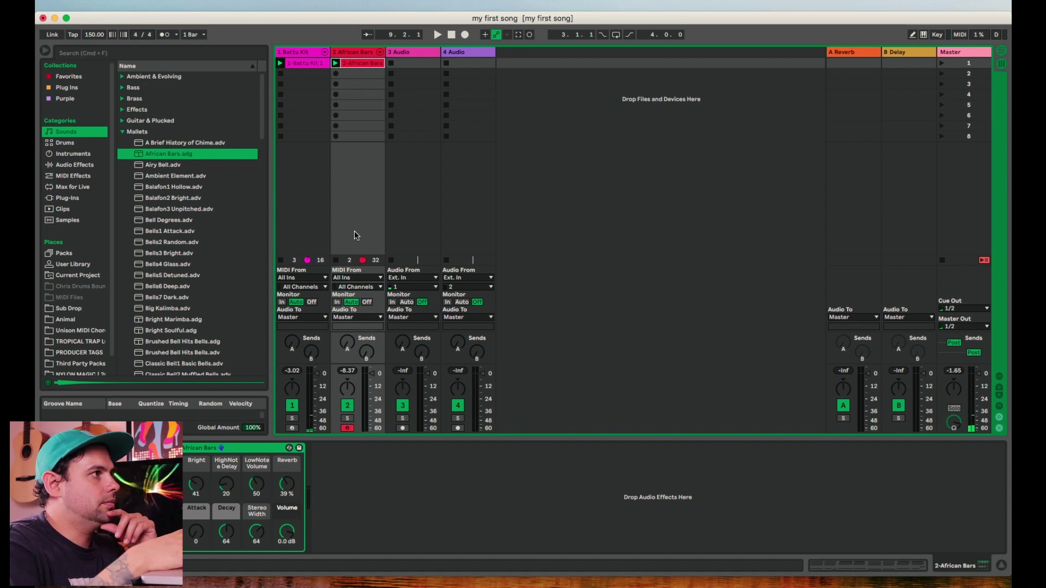
{"action": "double_click", "coordinate": [354, 63]}
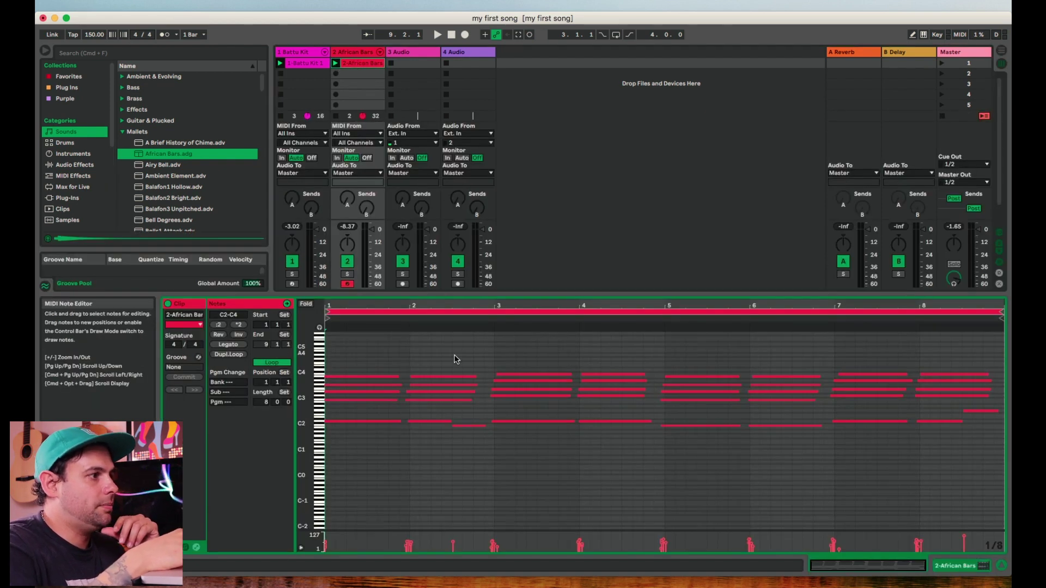
Raise the African Bars note near bar 2.3 from C2 to D2.
{"action": "left_click", "coordinate": [463, 427]}
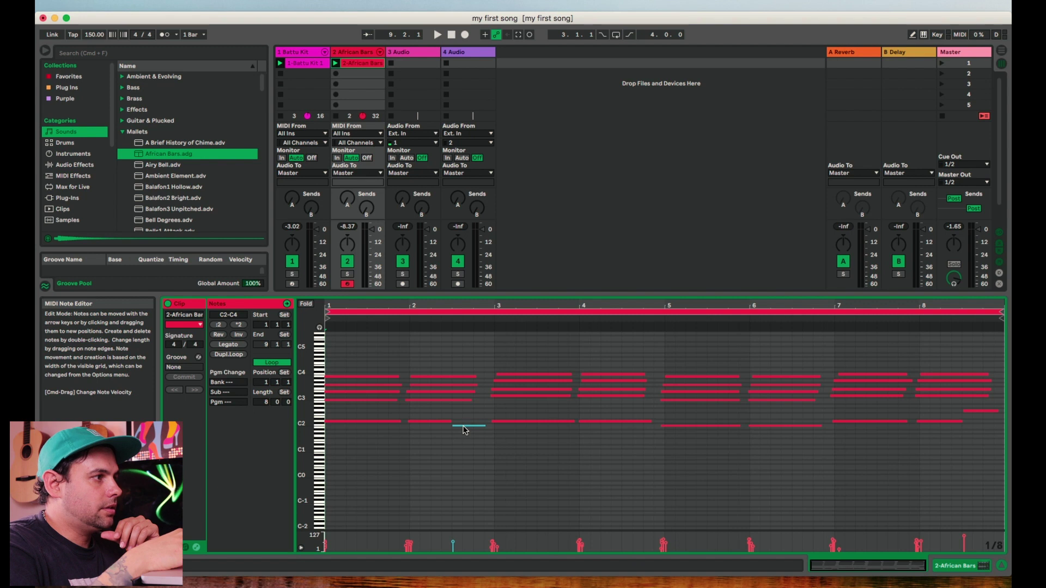
{"action": "left_click", "coordinate": [445, 304]}
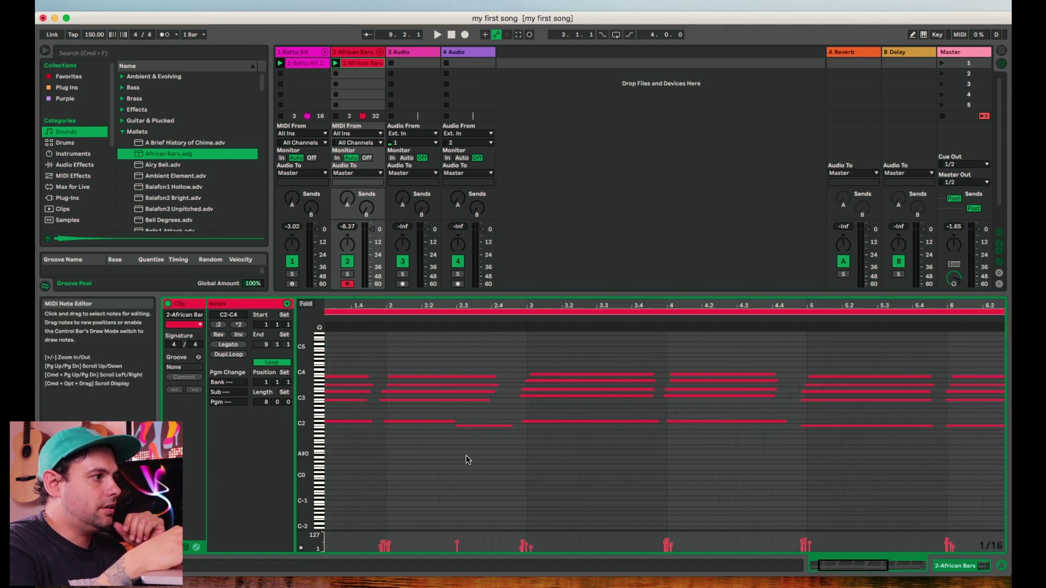
{"action": "key", "text": "plus"}
{"action": "left_click", "coordinate": [559, 426]}
{"action": "left_click", "coordinate": [561, 429]}
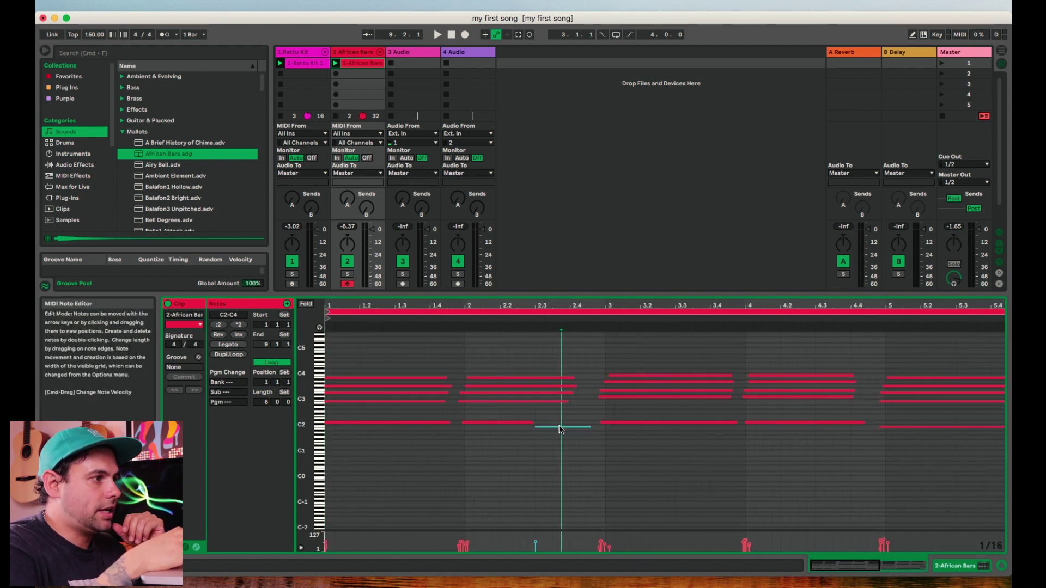
{"action": "left_click_drag", "start_coordinate": [561, 429], "coordinate": [562, 430]}
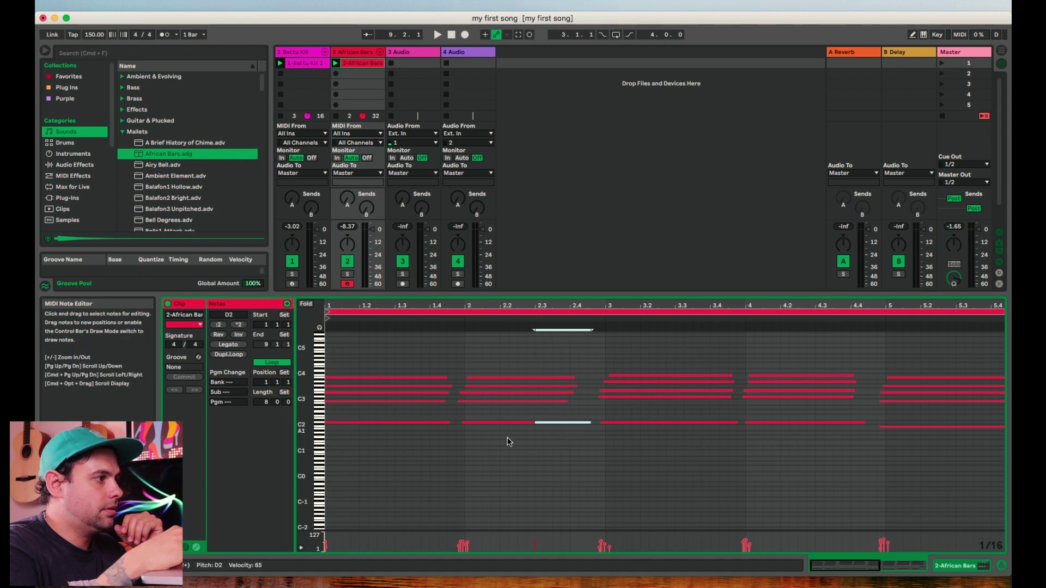
Play the African Bars clip from bar 1, then insert a new MIDI track 3.
{"action": "scroll", "coordinate": [482, 451], "scroll_direction": "right", "scroll_amount": 10}
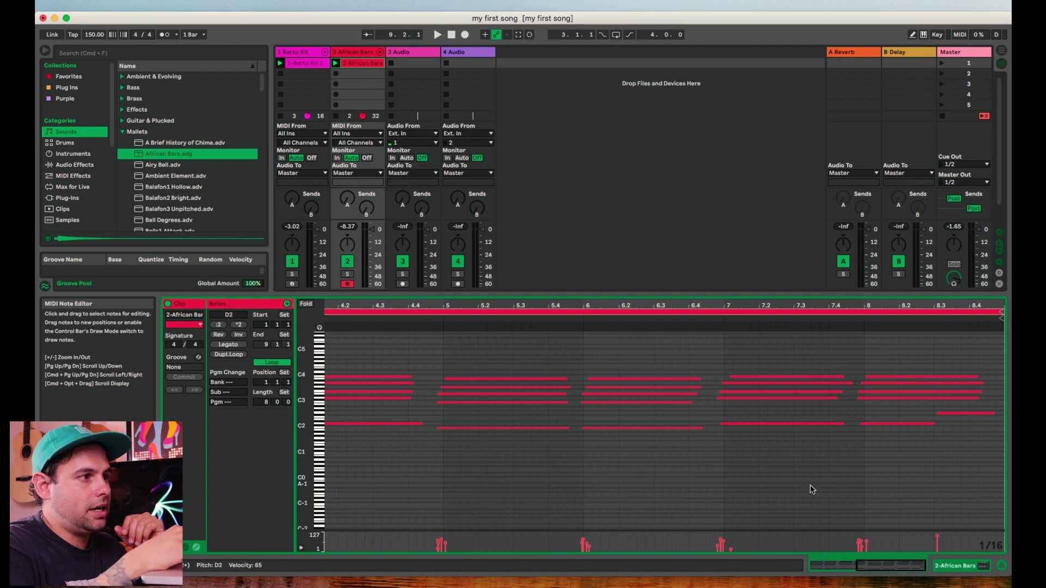
{"action": "scroll", "coordinate": [811, 489], "scroll_direction": "left", "scroll_amount": 10}
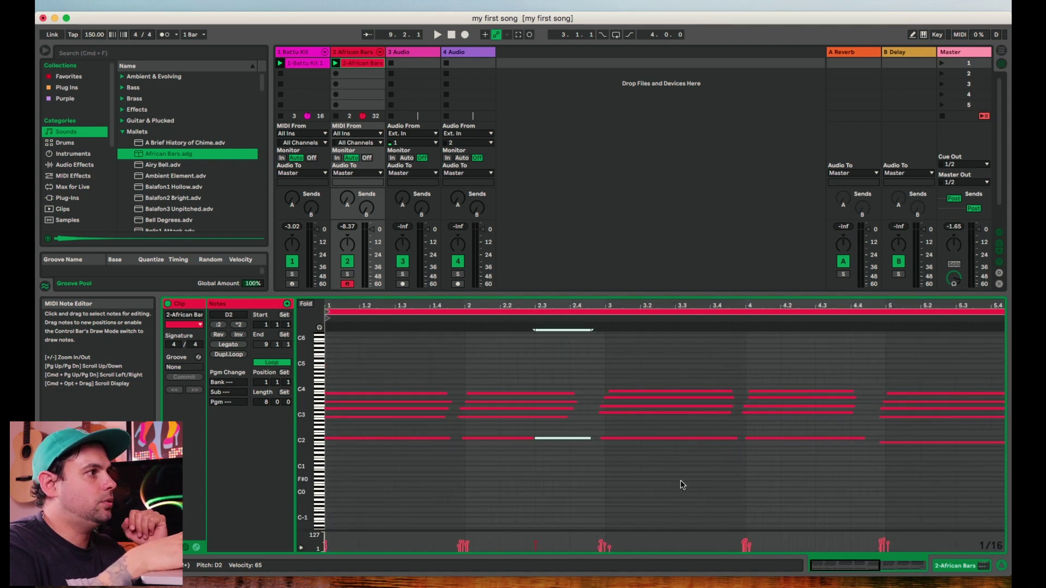
{"action": "key", "text": "space"}
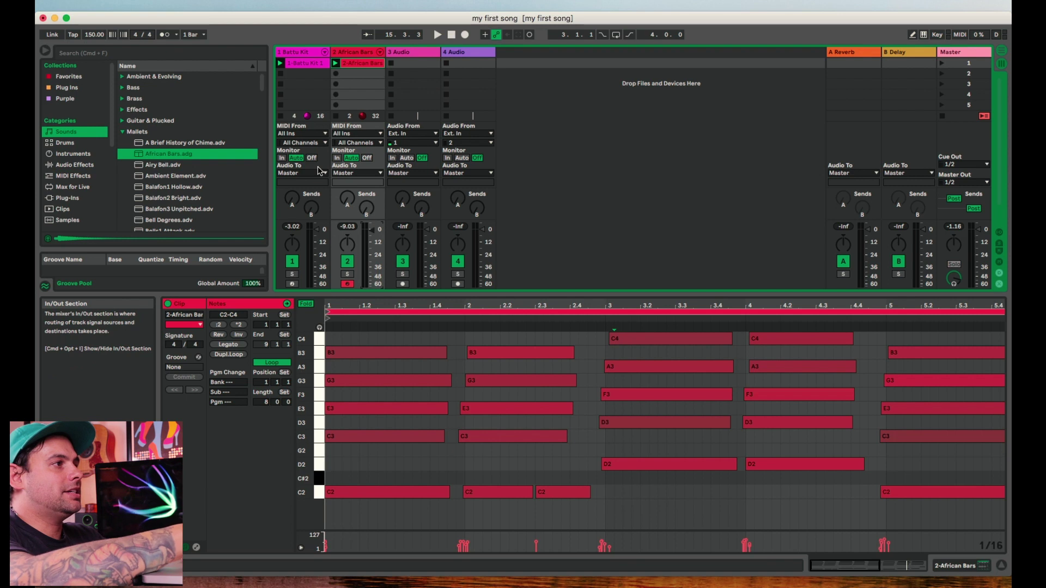
{"action": "key", "text": "super+shift+t"}
Collapse the Mallets sounds and open the Pad folder in the browser.
{"action": "left_click", "coordinate": [158, 1]}
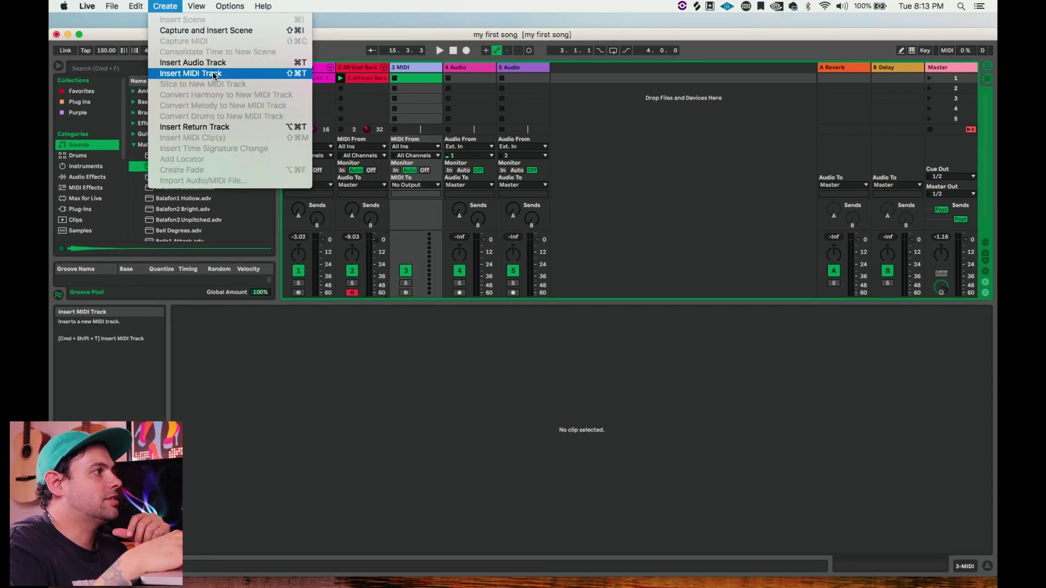
{"action": "left_click", "coordinate": [412, 103]}
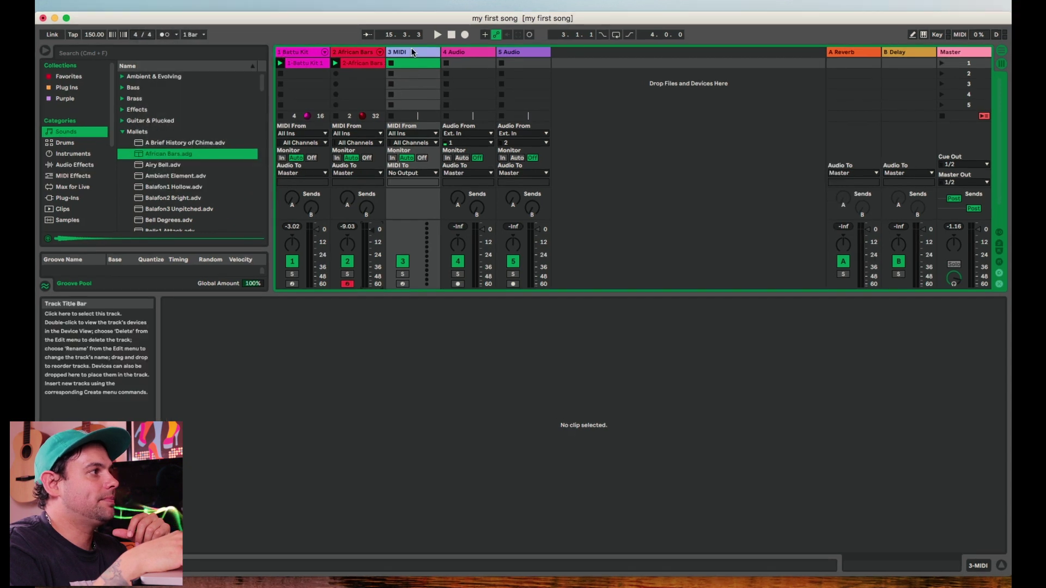
{"action": "left_click", "coordinate": [122, 131]}
{"action": "scroll", "coordinate": [122, 134], "scroll_direction": "down", "scroll_amount": 2}
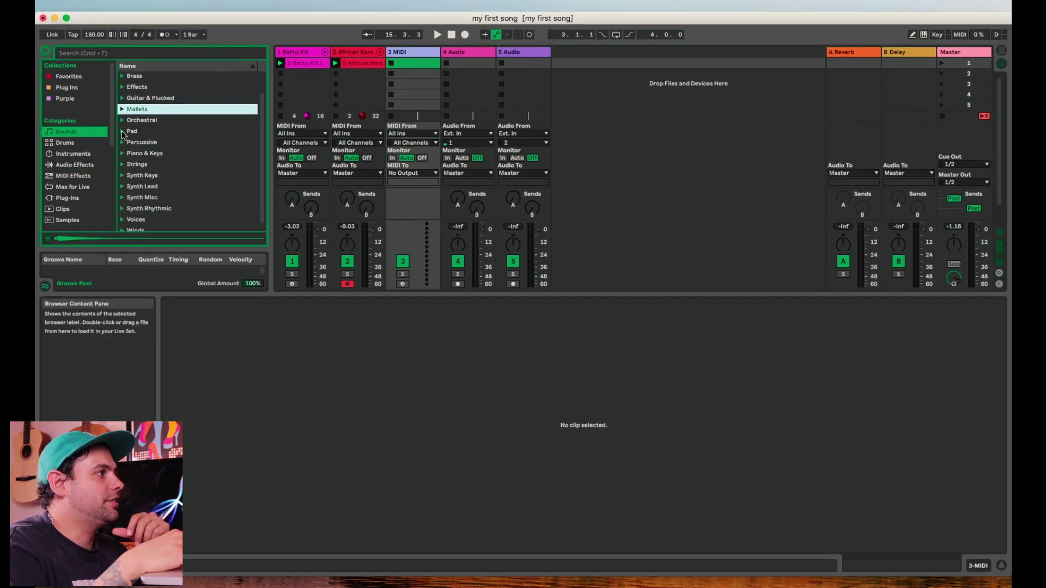
{"action": "left_click", "coordinate": [122, 132]}
{"action": "scroll", "coordinate": [163, 169], "scroll_direction": "down", "scroll_amount": 3}
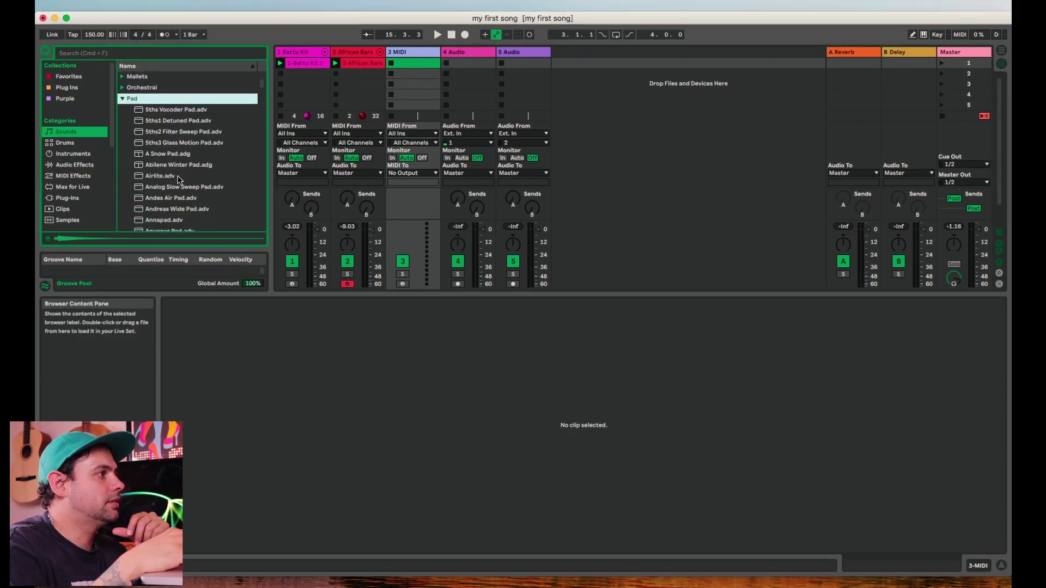
{"action": "scroll", "coordinate": [176, 196], "scroll_direction": "down", "scroll_amount": 3}
Load Aqueous Pad onto the new MIDI track and start recording a pad clip.
{"action": "left_click", "coordinate": [181, 186]}
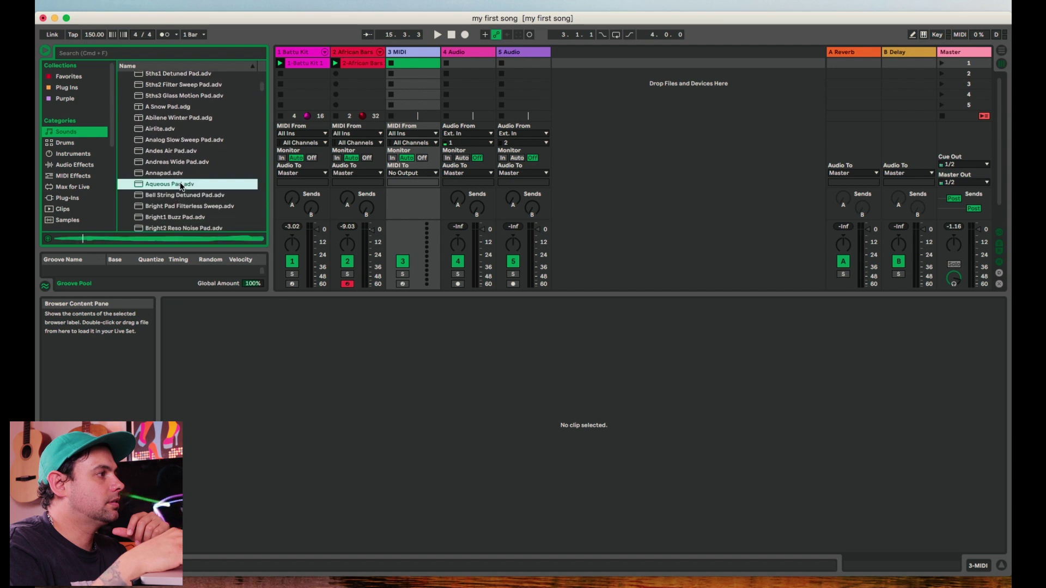
{"action": "left_click", "coordinate": [140, 186]}
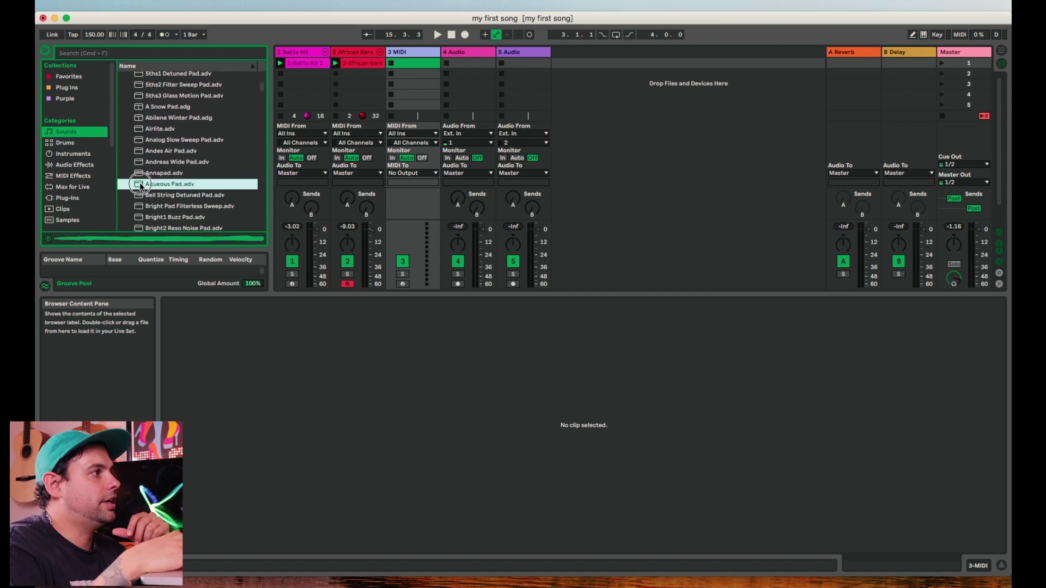
{"action": "left_click_drag", "start_coordinate": [140, 185], "coordinate": [411, 74]}
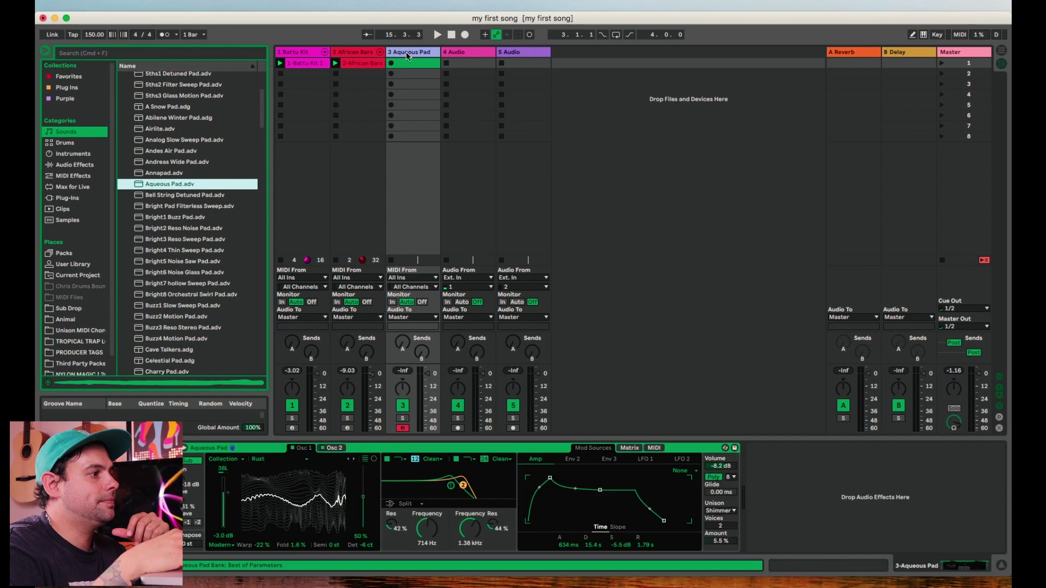
{"action": "left_click", "coordinate": [391, 64]}
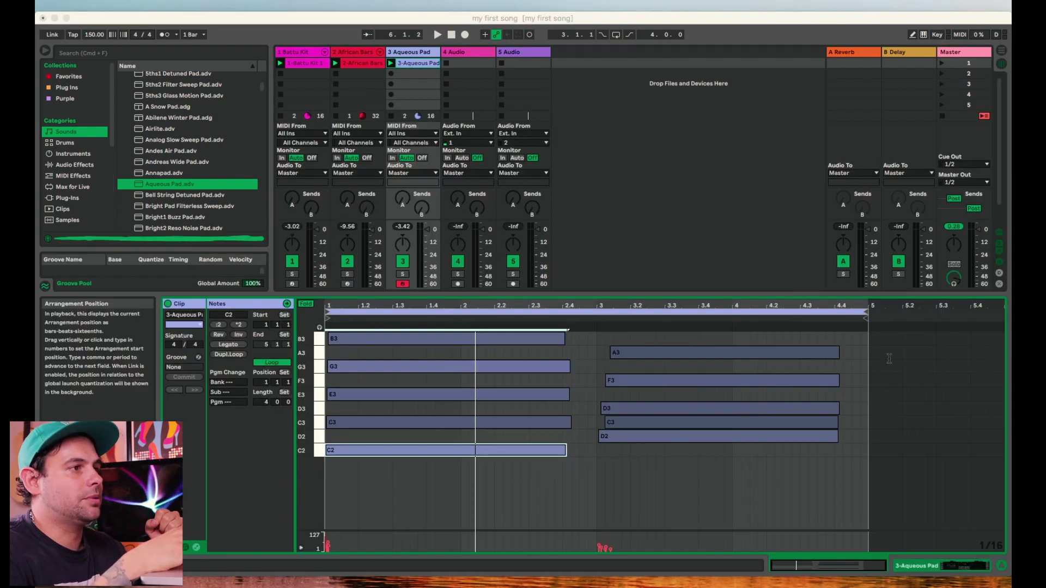
Lower the pad track to -10.6 dB, then play to check balance and pan settings.
{"action": "left_click", "coordinate": [934, 387]}
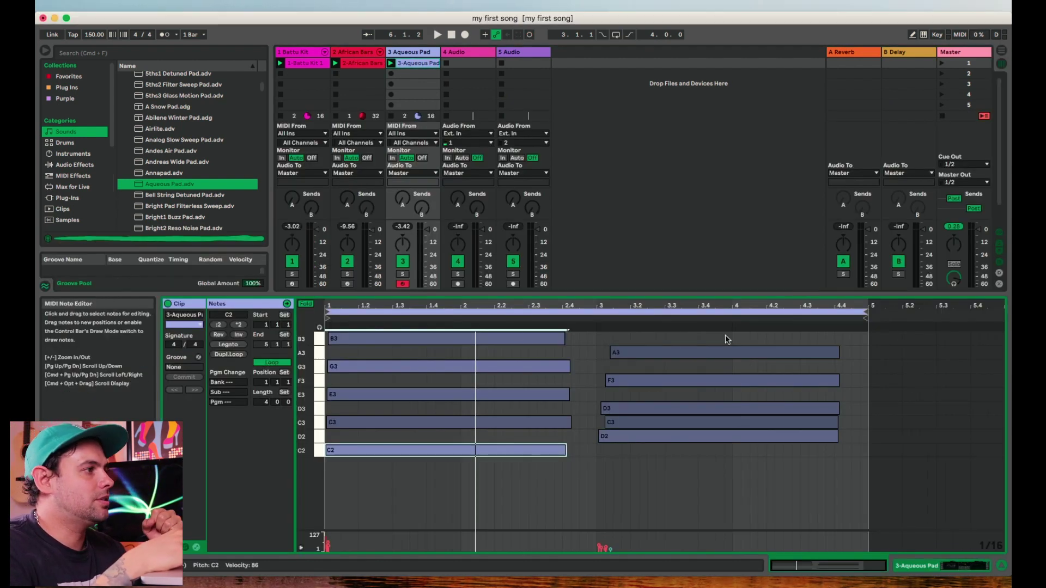
{"action": "left_click", "coordinate": [373, 236]}
{"action": "left_click_drag", "start_coordinate": [433, 235], "coordinate": [431, 242]}
{"action": "key", "text": "space"}
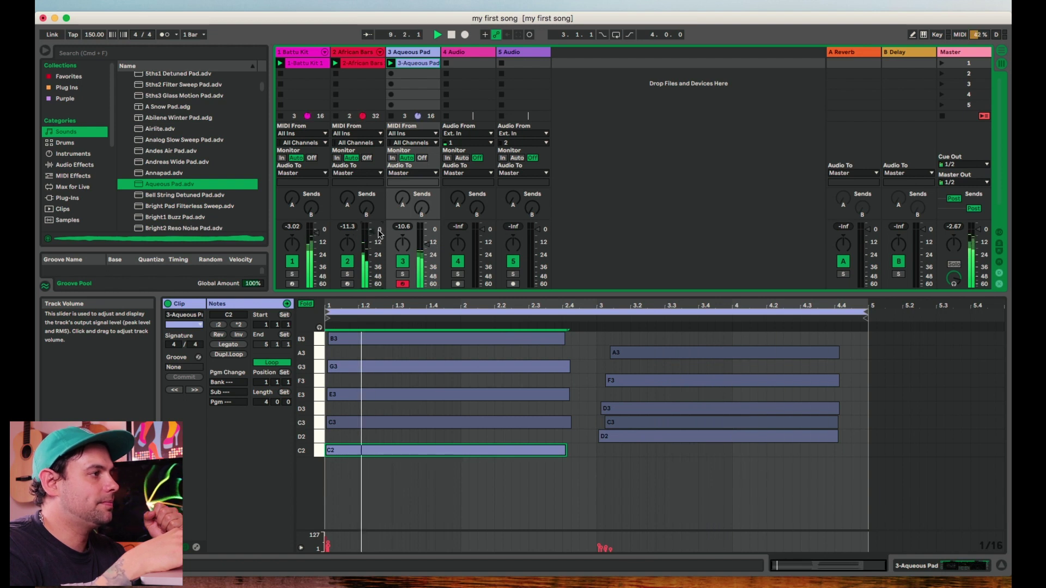
{"action": "left_click", "coordinate": [403, 245]}
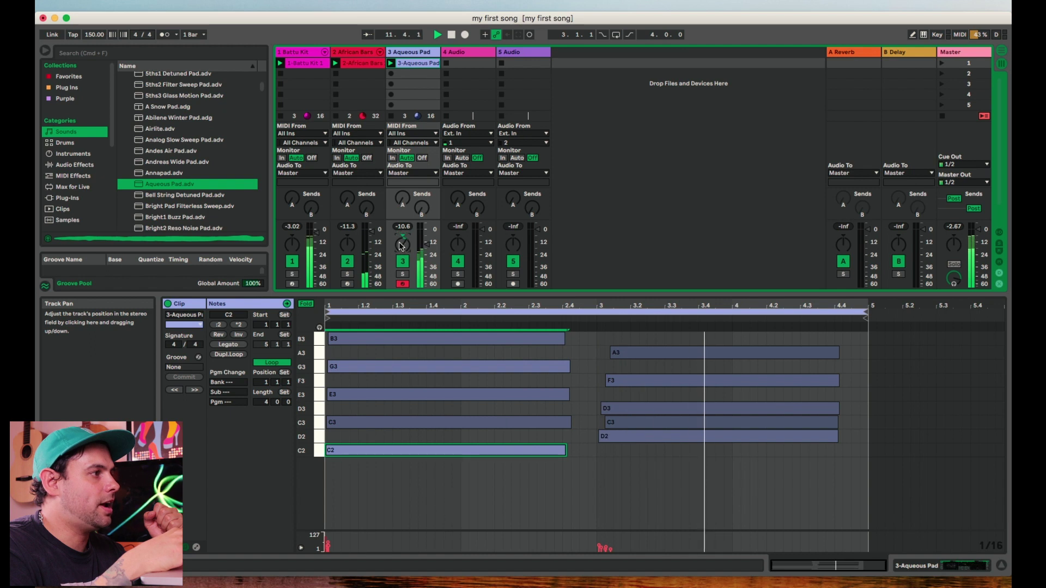
{"action": "left_click", "coordinate": [347, 245]}
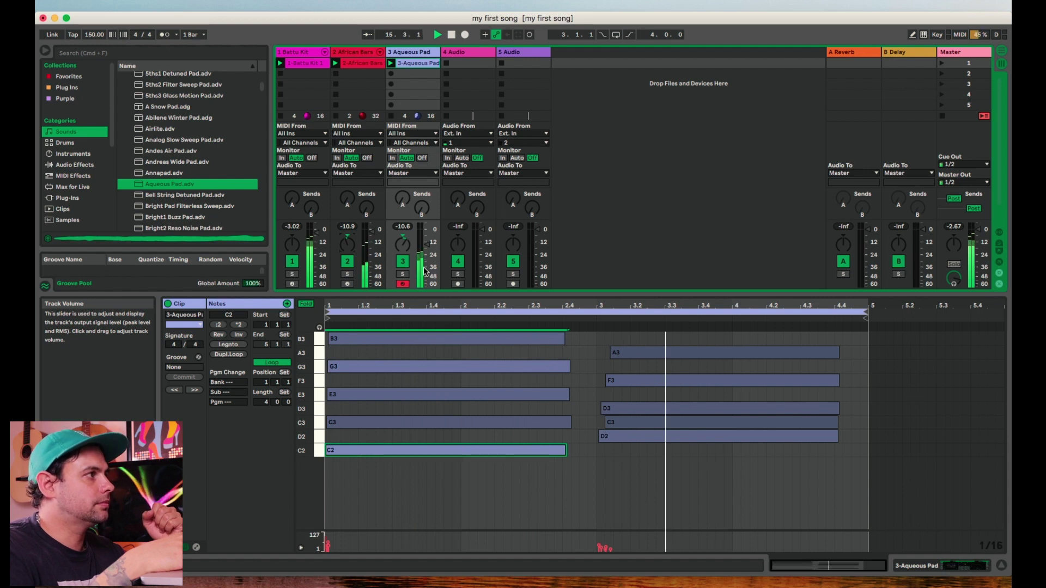
{"action": "key", "text": "space"}
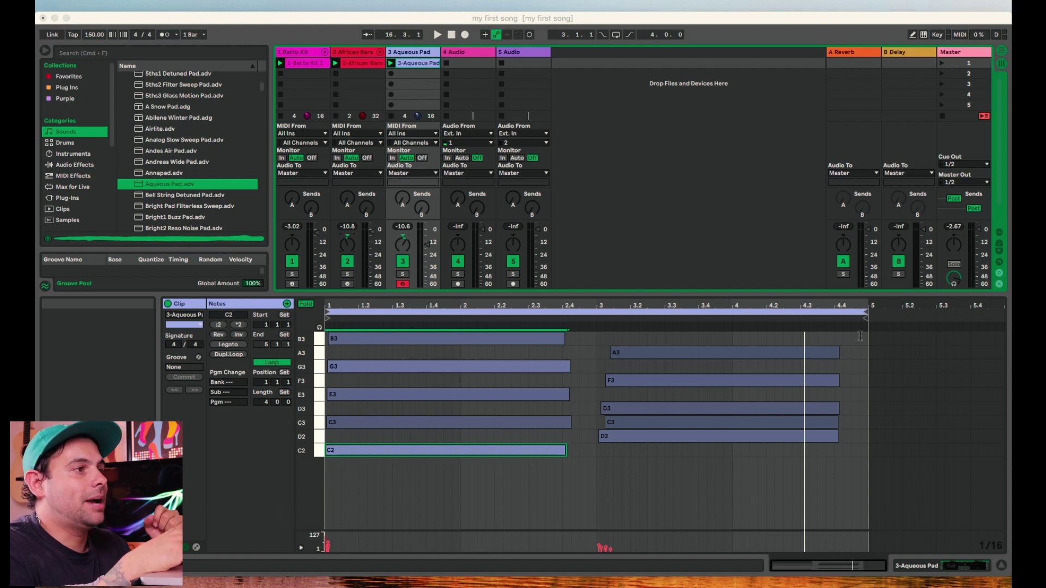
Choose Big Room under Audio Effects > Reverb > Room, then select the African Bars track.
{"action": "left_click", "coordinate": [227, 12]}
{"action": "left_click", "coordinate": [91, 165]}
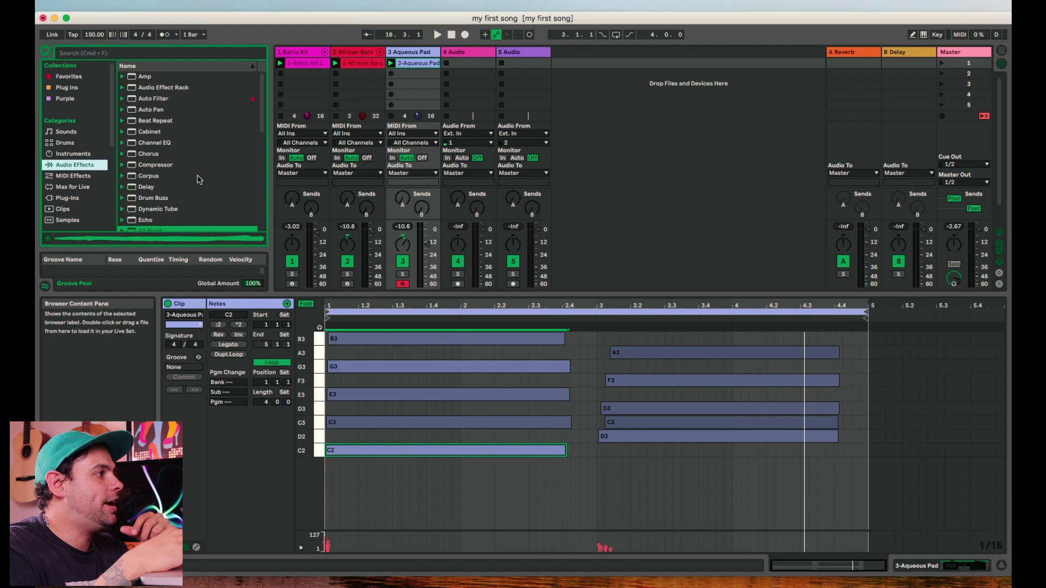
{"action": "scroll", "coordinate": [197, 183], "scroll_direction": "down", "scroll_amount": 10}
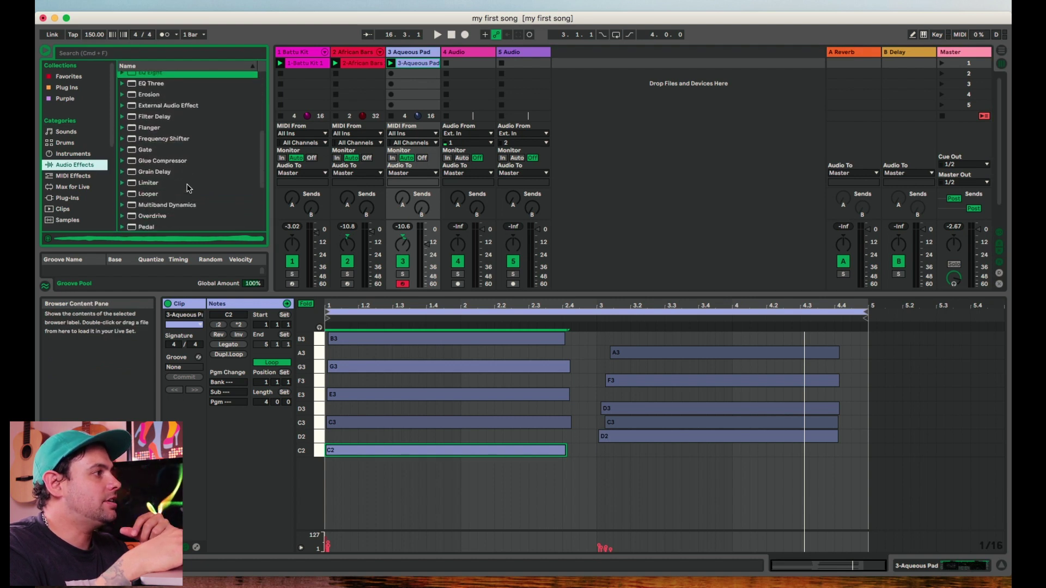
{"action": "scroll", "coordinate": [186, 188], "scroll_direction": "down", "scroll_amount": 5}
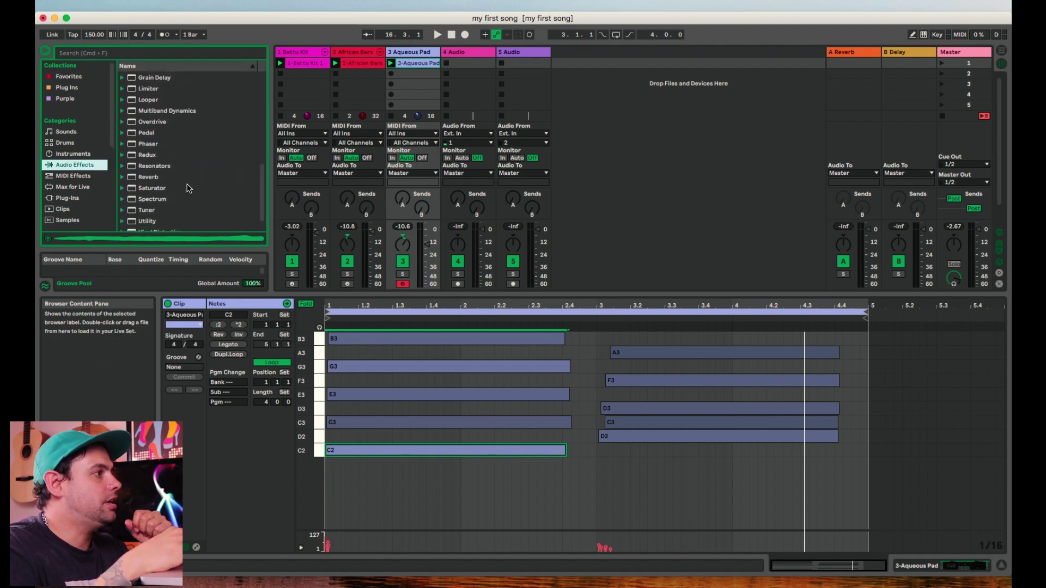
{"action": "scroll", "coordinate": [186, 189], "scroll_direction": "down", "scroll_amount": 2}
{"action": "left_click", "coordinate": [156, 159]}
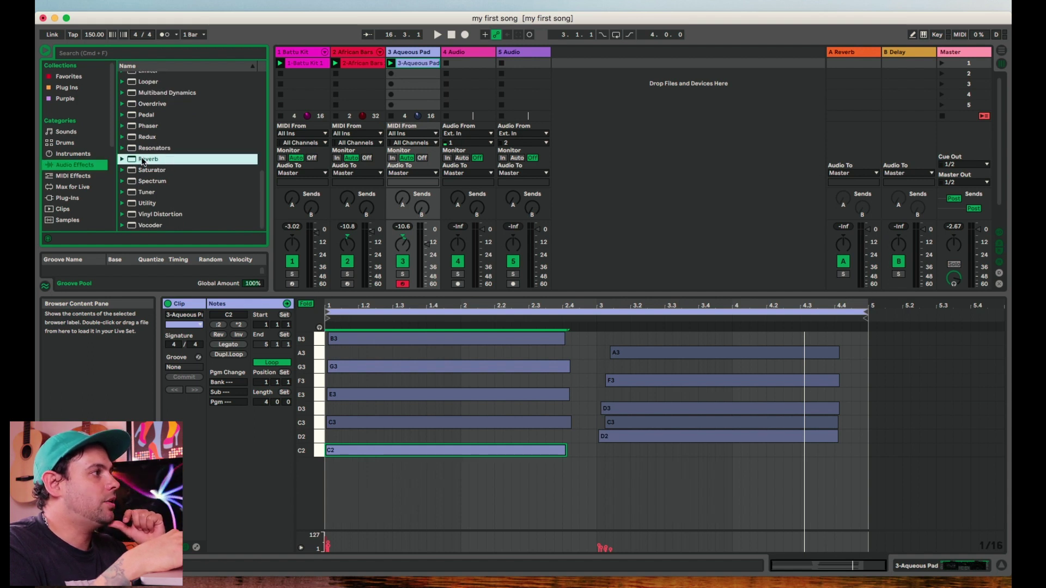
{"action": "left_click", "coordinate": [122, 159]}
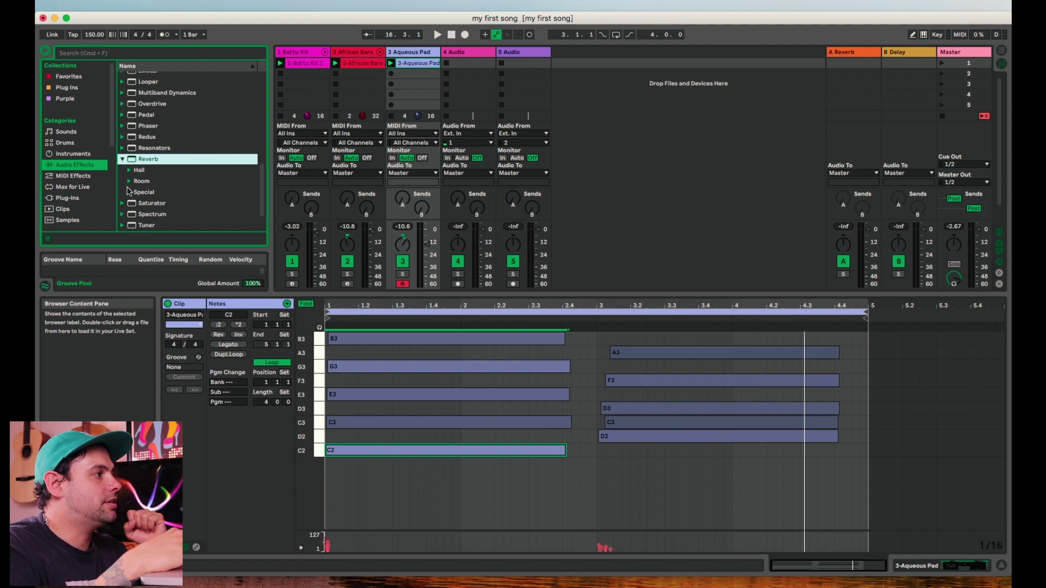
{"action": "left_click", "coordinate": [129, 170]}
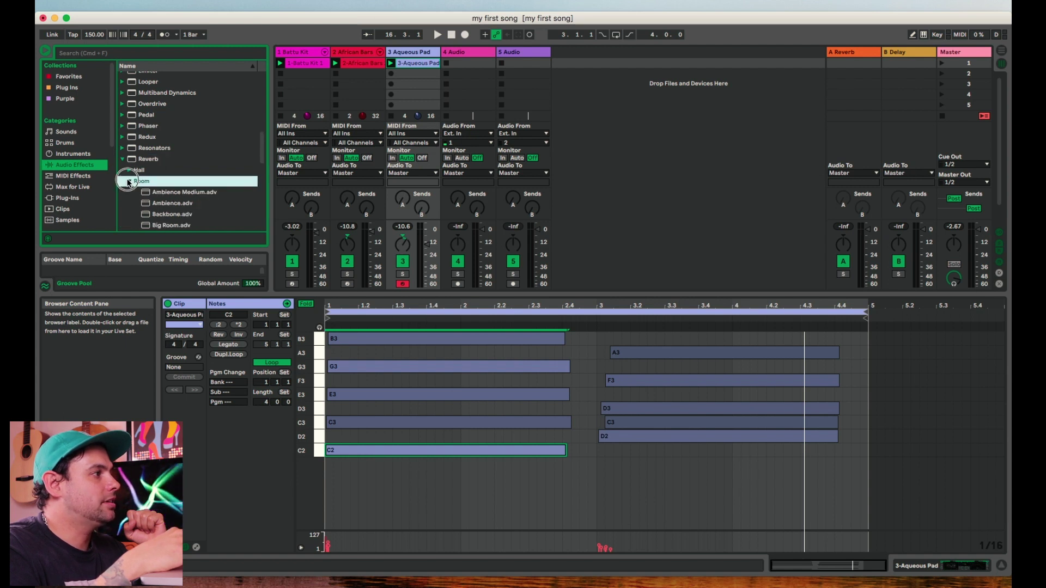
{"action": "left_click", "coordinate": [143, 182]}
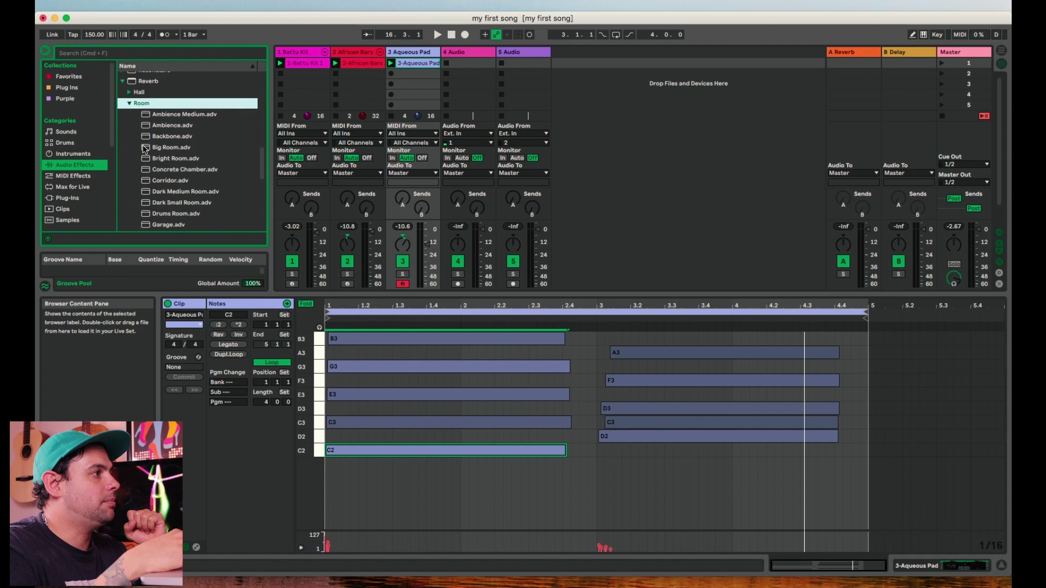
{"action": "left_click", "coordinate": [146, 147]}
{"action": "left_click", "coordinate": [355, 53]}
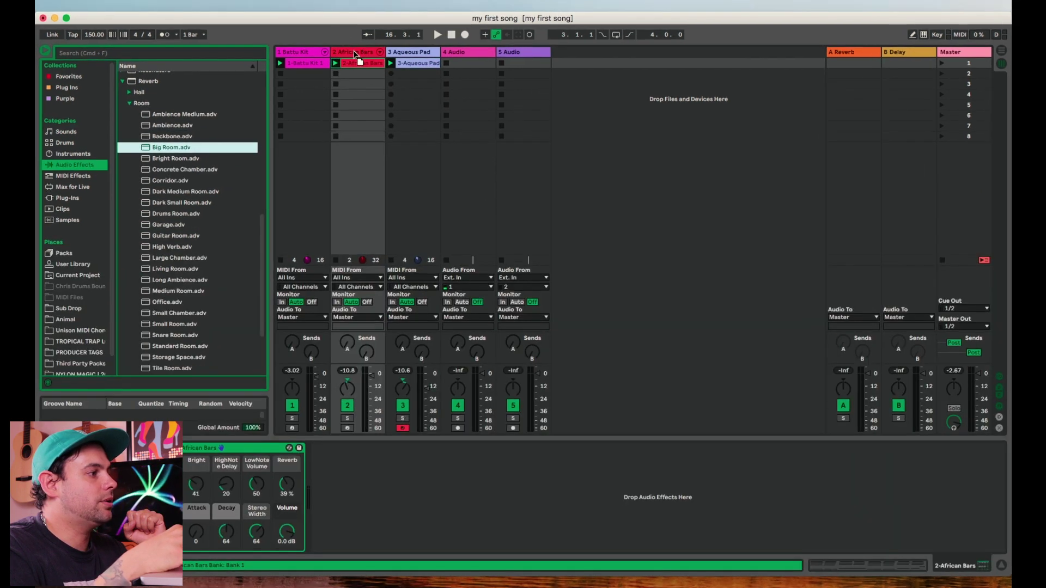
Load Big Room onto African Bars, solo and play, comparing it bypassed and on.
{"action": "key", "text": "Return"}
{"action": "left_click", "coordinate": [347, 417]}
{"action": "key", "text": "space"}
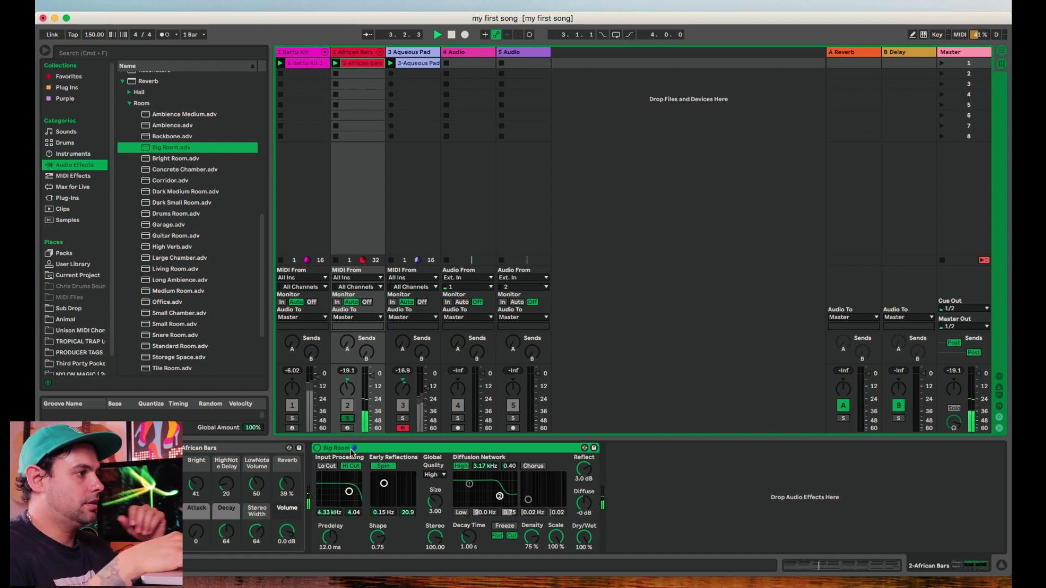
{"action": "left_click", "coordinate": [317, 448]}
{"action": "left_click", "coordinate": [316, 448]}
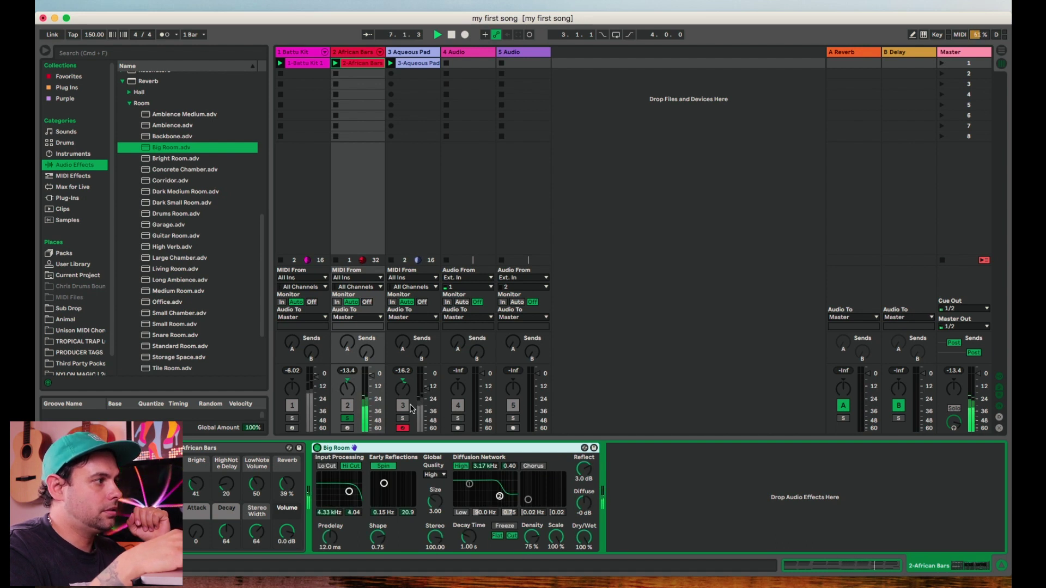
Raise the reverb's decay time to 2.20 s, unsolo African Bars, and stop playback.
{"action": "left_click", "coordinate": [129, 103]}
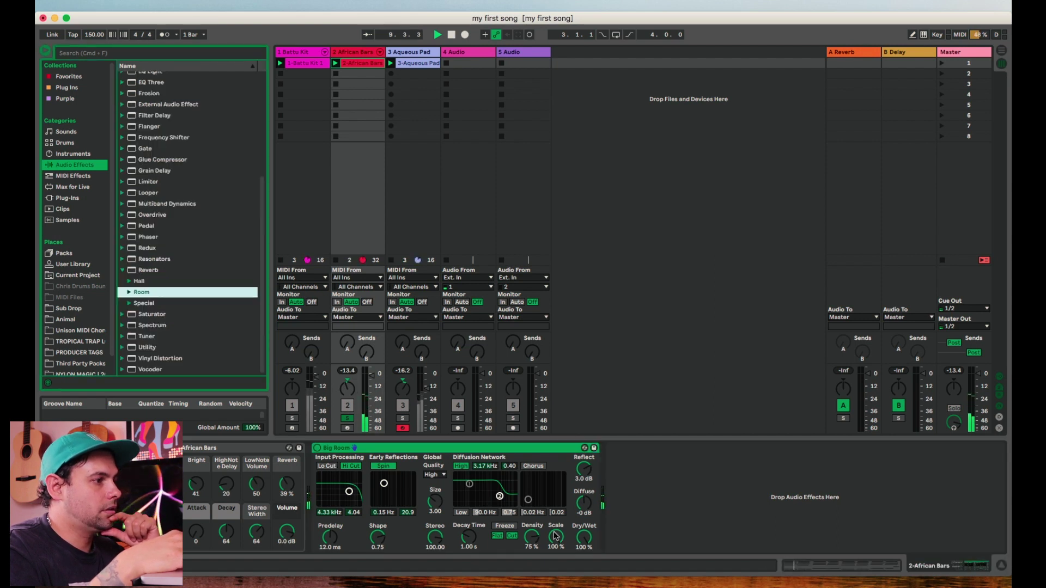
{"action": "left_click_drag", "start_coordinate": [473, 537], "coordinate": [474, 536]}
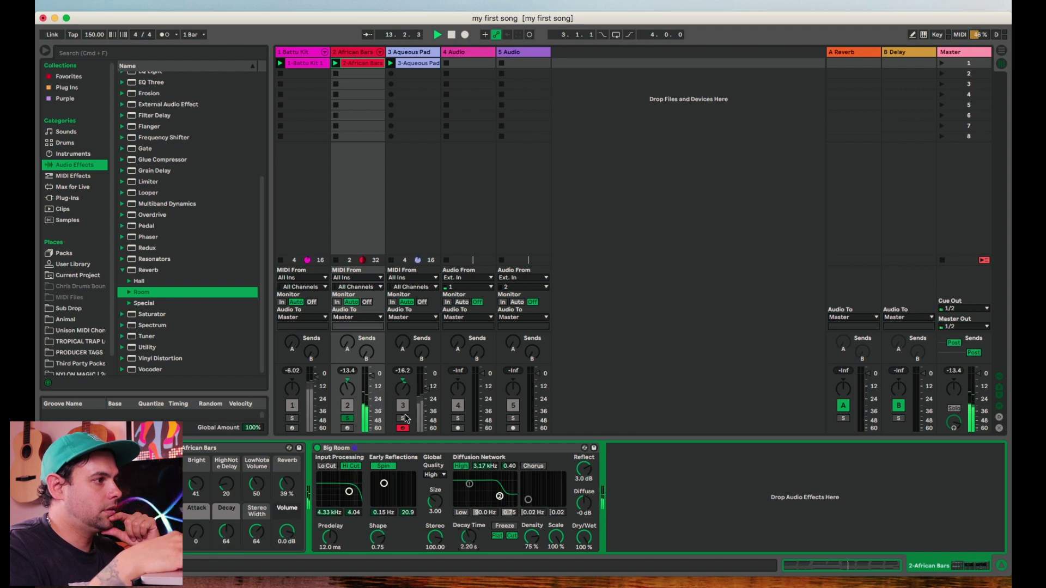
{"action": "left_click", "coordinate": [349, 419]}
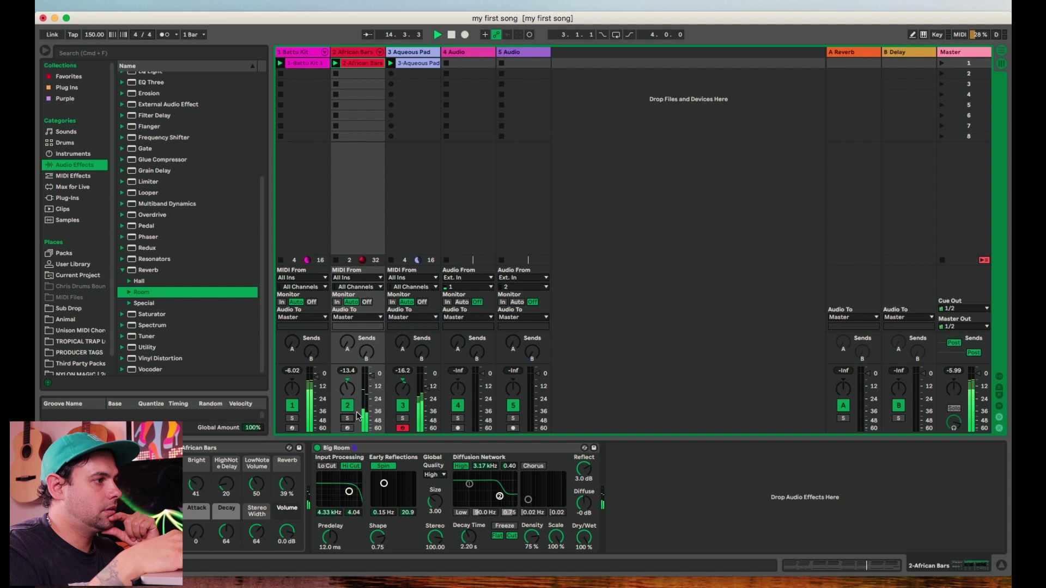
{"action": "left_click", "coordinate": [424, 392]}
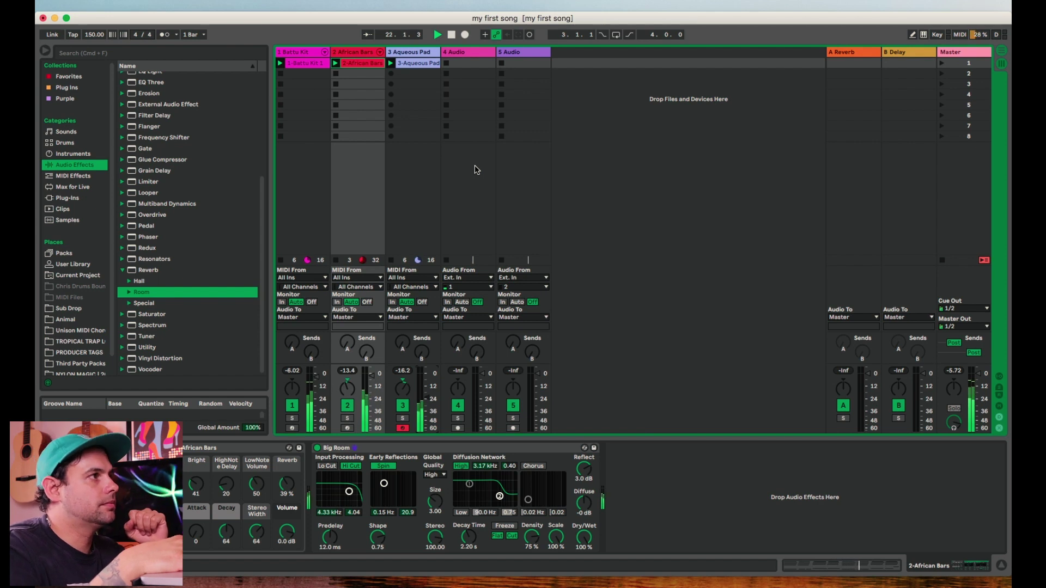
{"action": "left_click", "coordinate": [429, 7]}
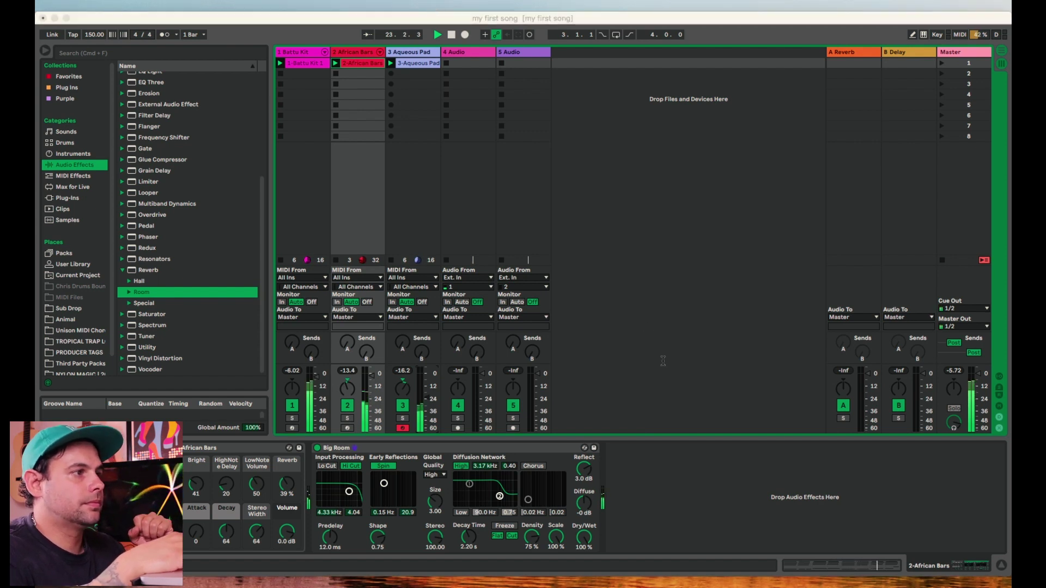
{"action": "left_click", "coordinate": [379, 69]}
{"action": "key", "text": "space"}
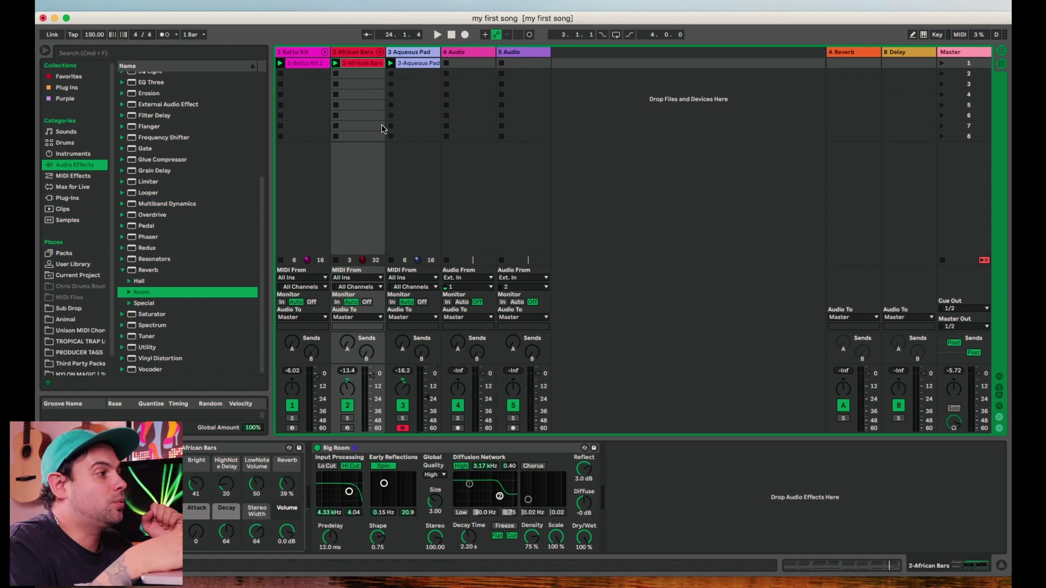
Delete the Big Room reverb from African Bars and show the A Reverb return's Reverb.
{"action": "left_click", "coordinate": [393, 448]}
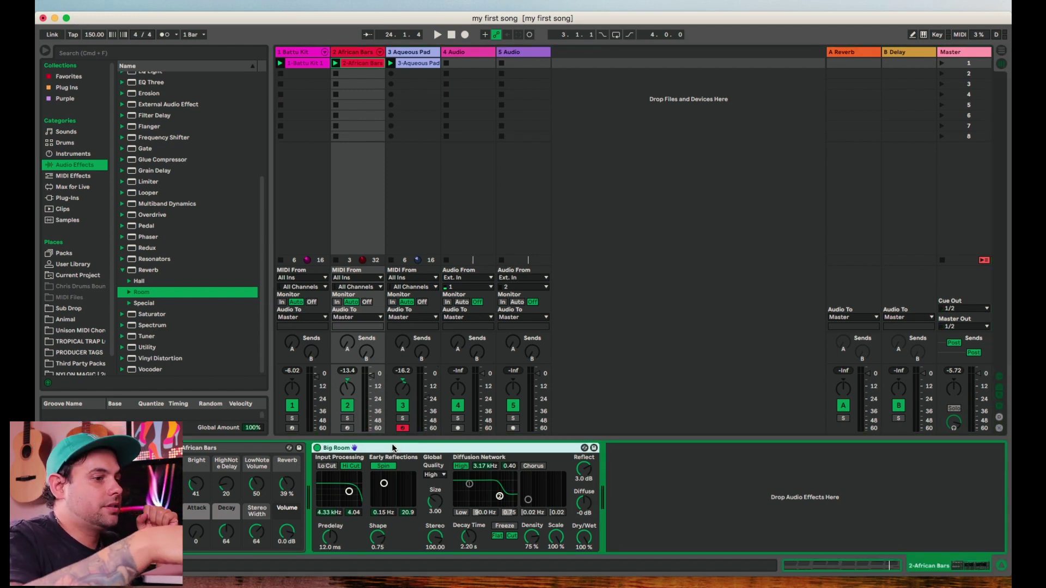
{"action": "key", "text": "Delete"}
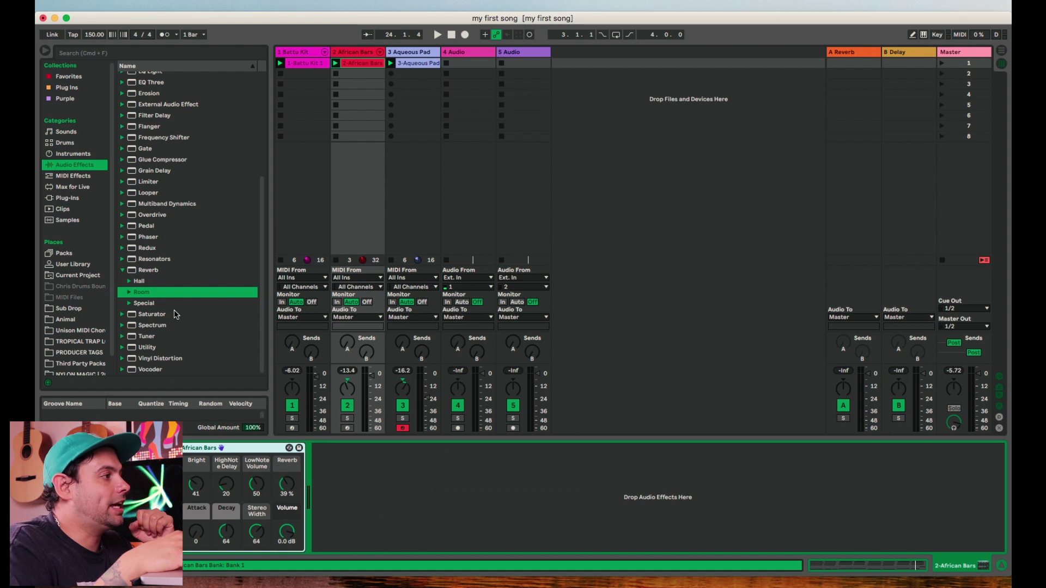
{"action": "left_click", "coordinate": [130, 293]}
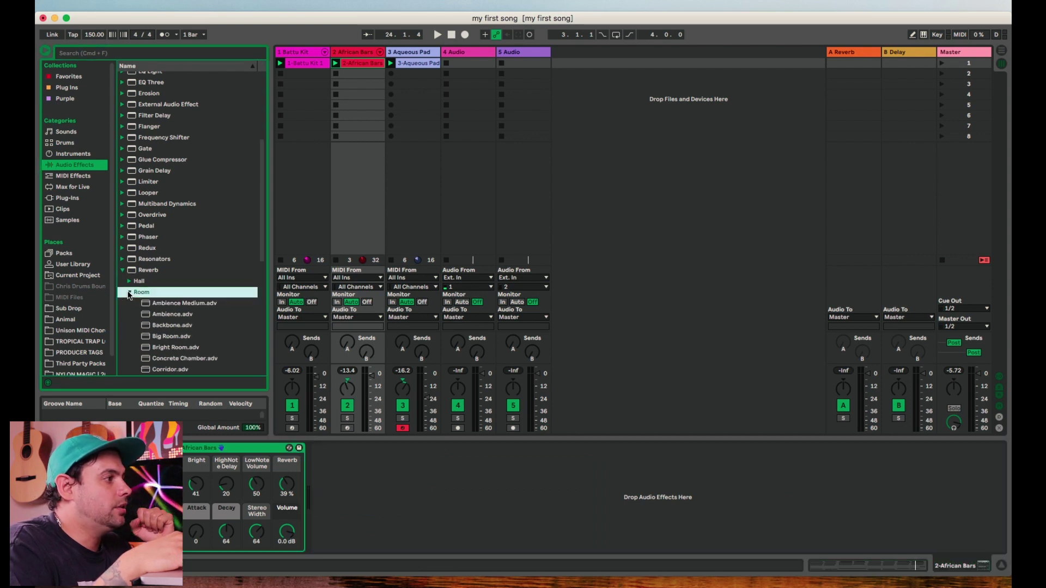
{"action": "left_click", "coordinate": [130, 293]}
{"action": "left_click", "coordinate": [130, 293]}
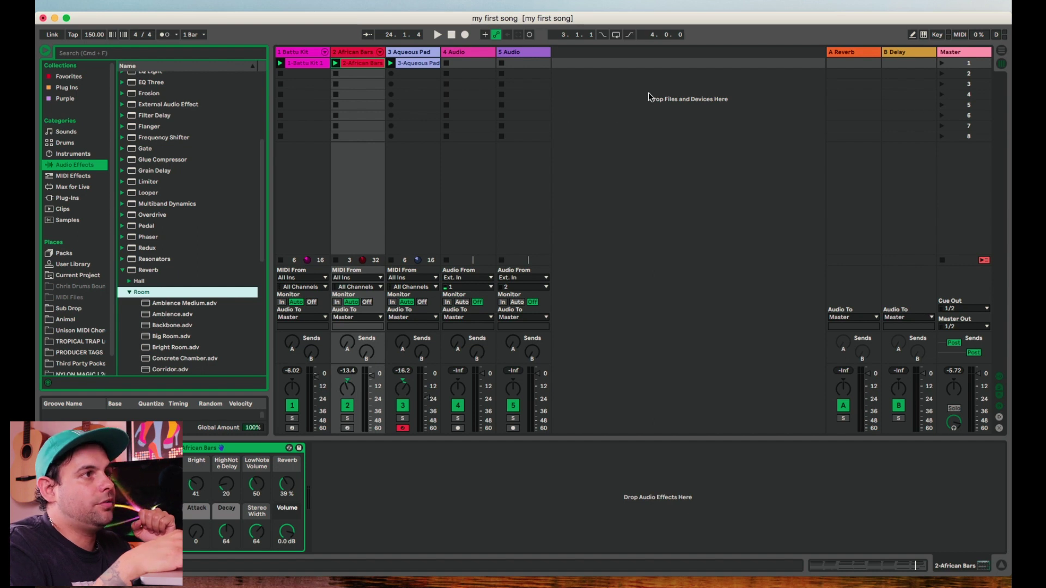
{"action": "left_click", "coordinate": [845, 52]}
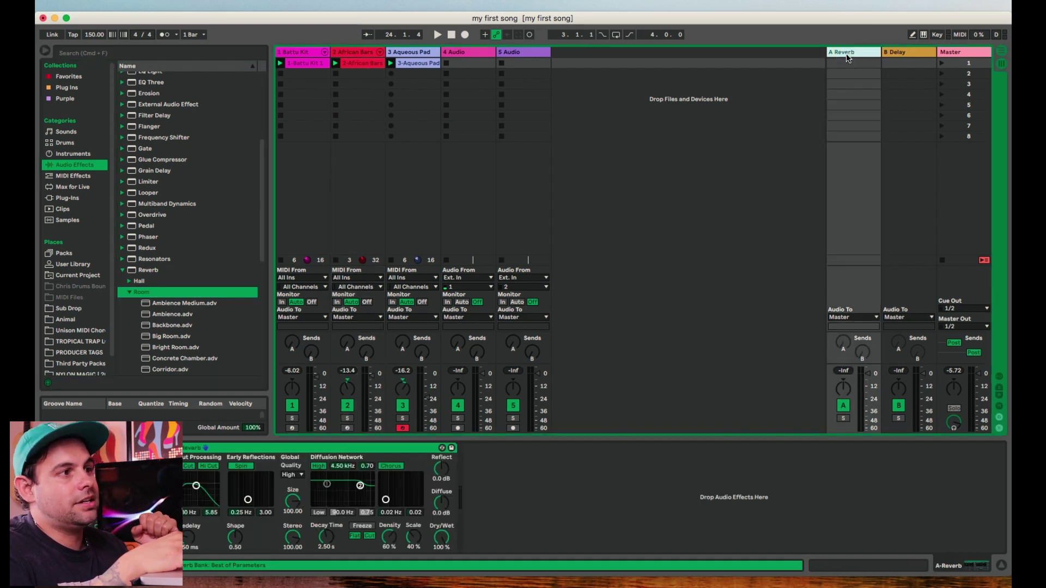
Play with track 2 soloed and raise the return Reverb's decay to 9.38 s.
{"action": "left_click", "coordinate": [347, 346]}
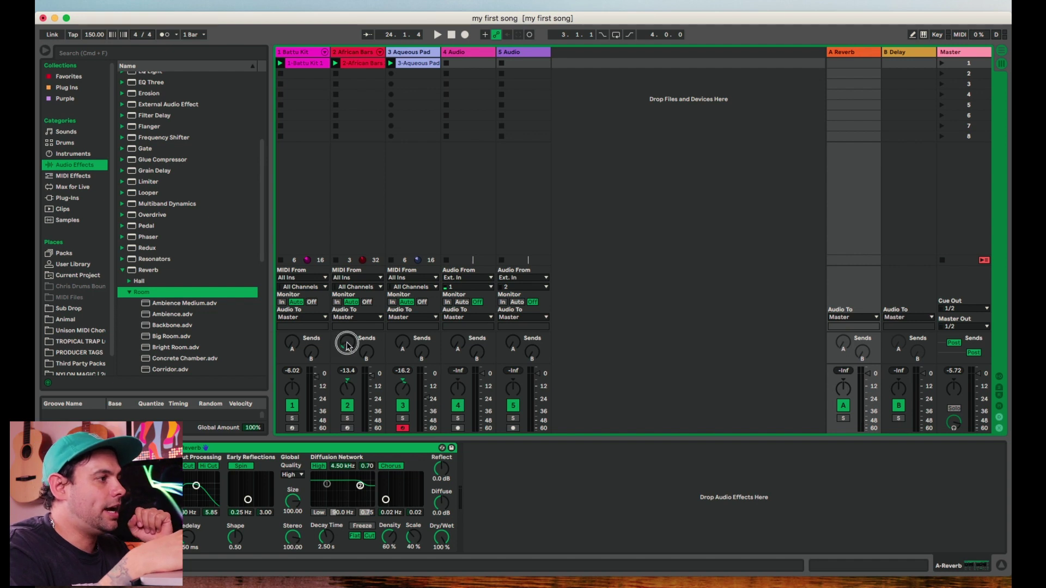
{"action": "key", "text": "space"}
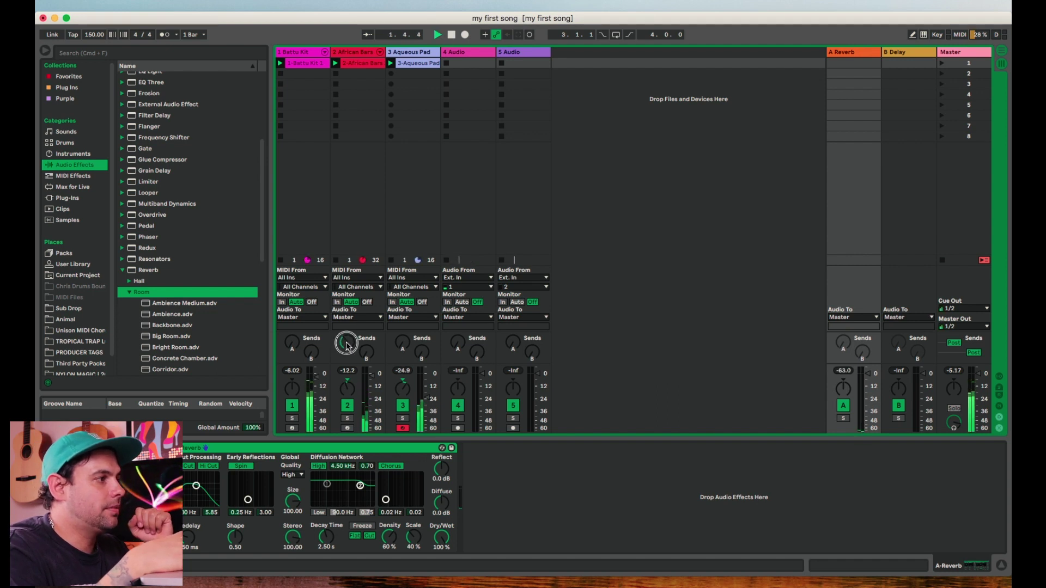
{"action": "left_click", "coordinate": [347, 418]}
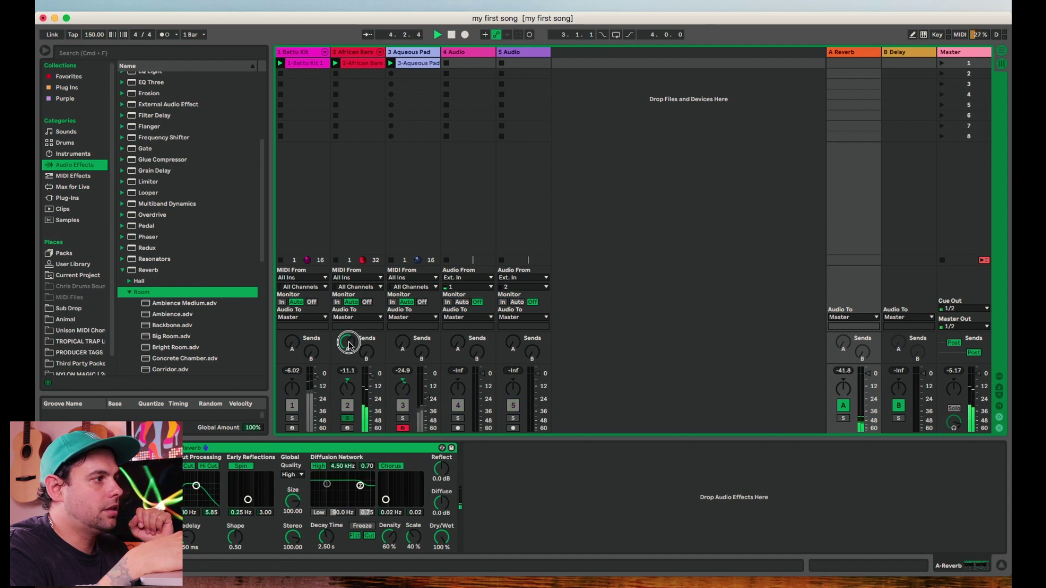
{"action": "left_click", "coordinate": [326, 537]}
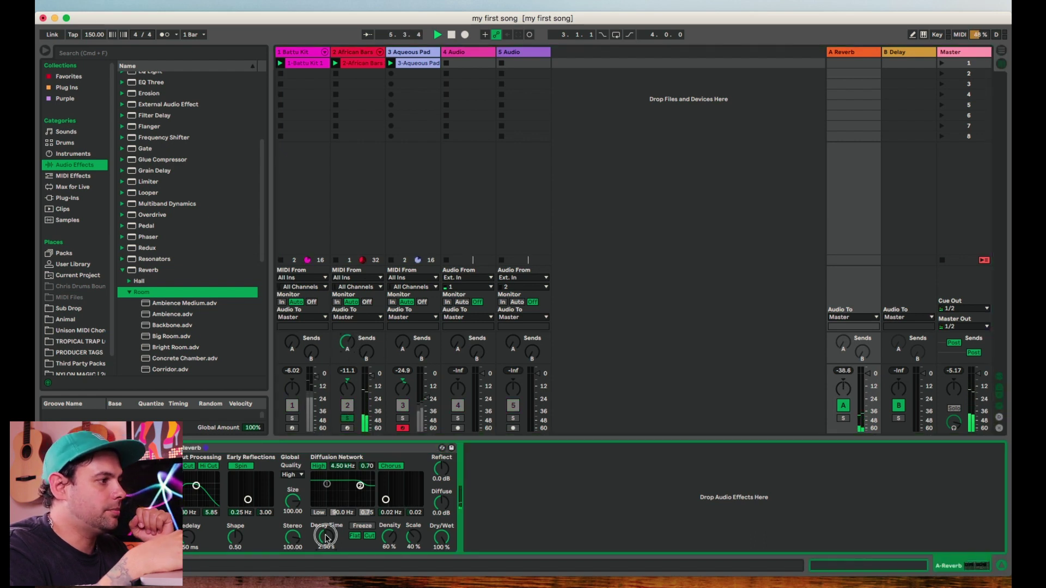
{"action": "left_click_drag", "start_coordinate": [326, 537], "coordinate": [325, 490]}
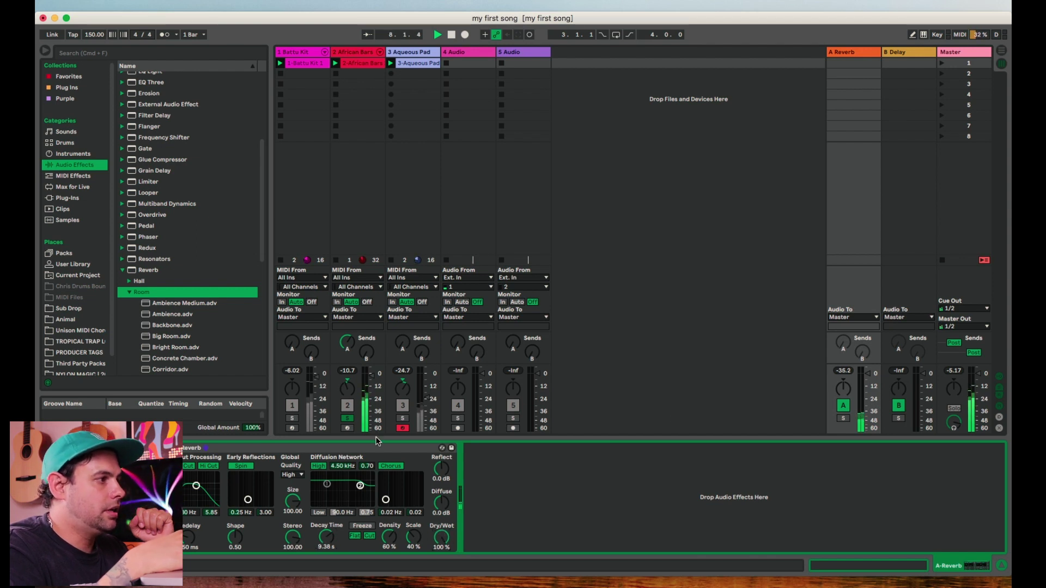
Turn up the A reverb sends on tracks 2, 1 and 3, briefly soloing track 1.
{"action": "left_click", "coordinate": [348, 343]}
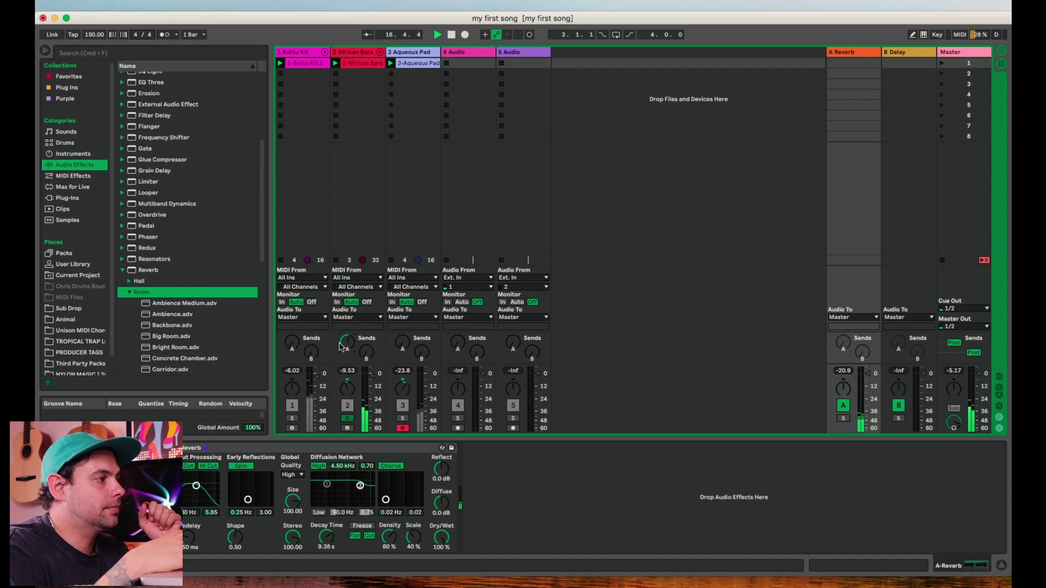
{"action": "mouse_move", "coordinate": [291, 344]}
{"action": "left_mouse_down"}
{"action": "mouse_move", "coordinate": [292, 322]}
{"action": "mouse_move", "coordinate": [292, 338]}
{"action": "left_mouse_up"}
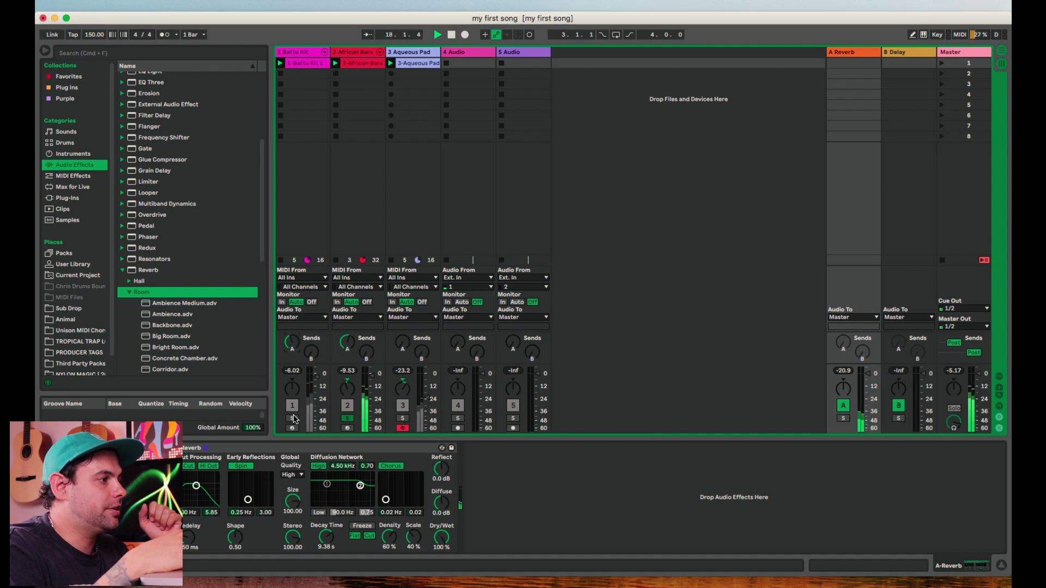
{"action": "left_click", "coordinate": [293, 419]}
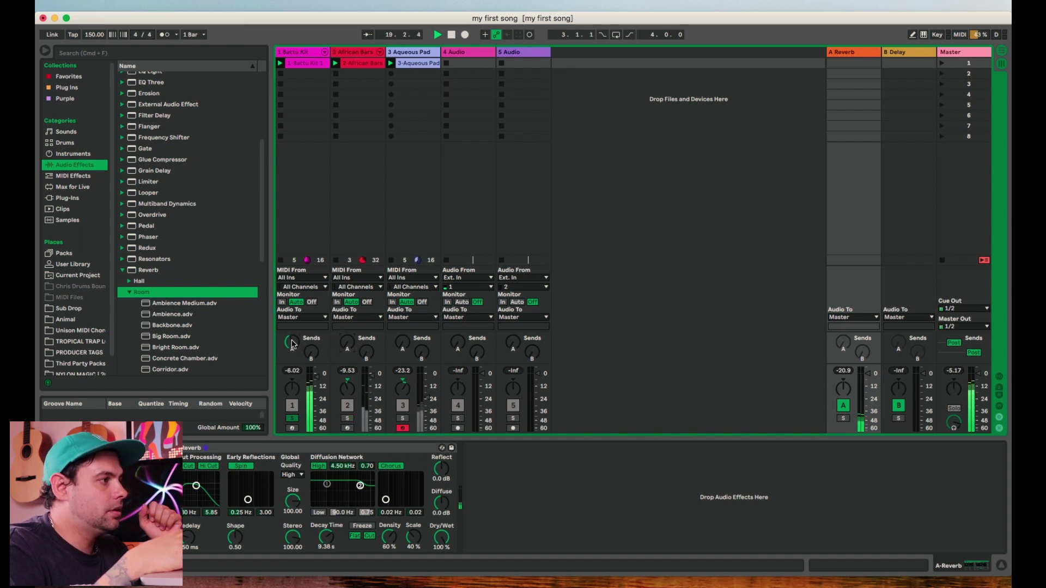
{"action": "left_click_drag", "start_coordinate": [292, 343], "coordinate": [347, 340]}
{"action": "left_click", "coordinate": [292, 418]}
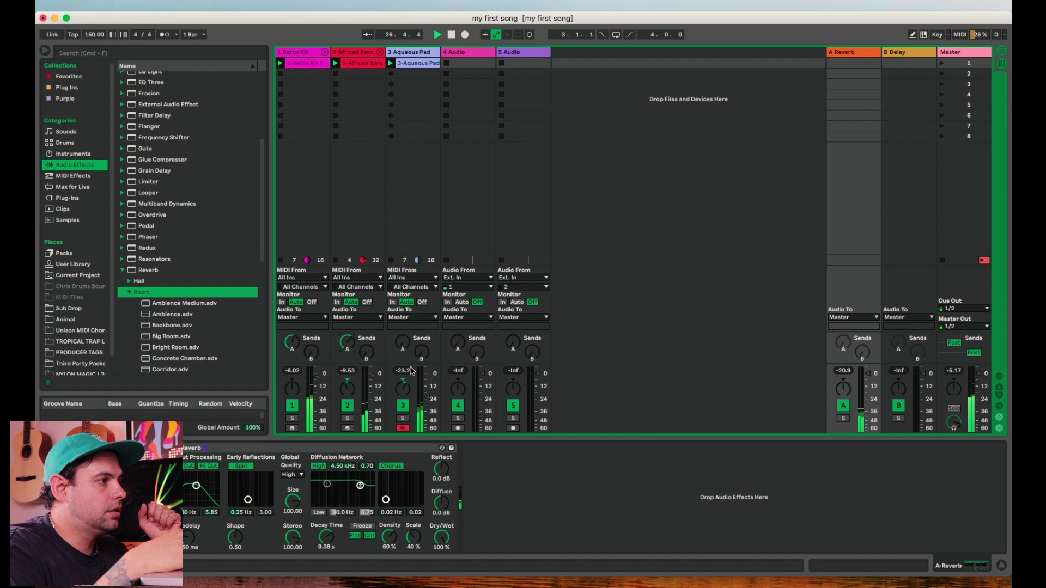
{"action": "left_click_drag", "start_coordinate": [408, 349], "coordinate": [407, 350]}
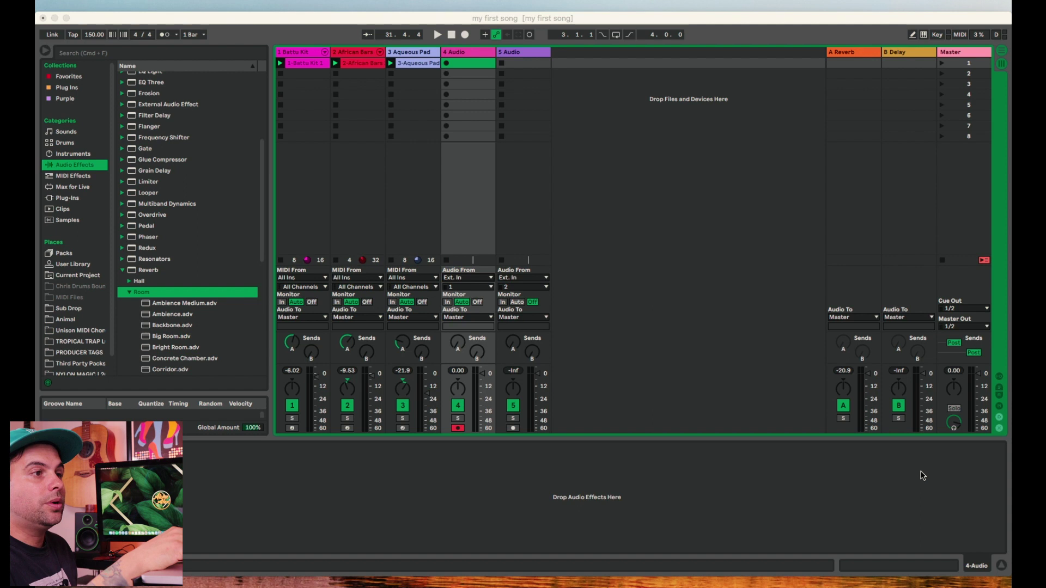
Set track 4's Ext. In input channel to 1 and start recording into its first slot.
{"action": "left_click", "coordinate": [932, 482]}
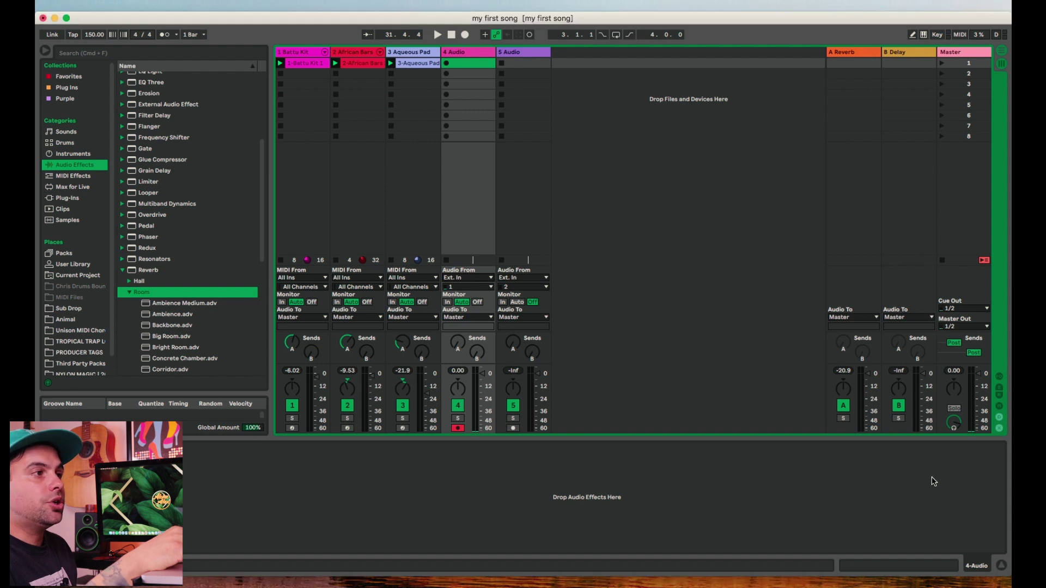
{"action": "left_click", "coordinate": [481, 281]}
{"action": "left_click", "coordinate": [480, 286]}
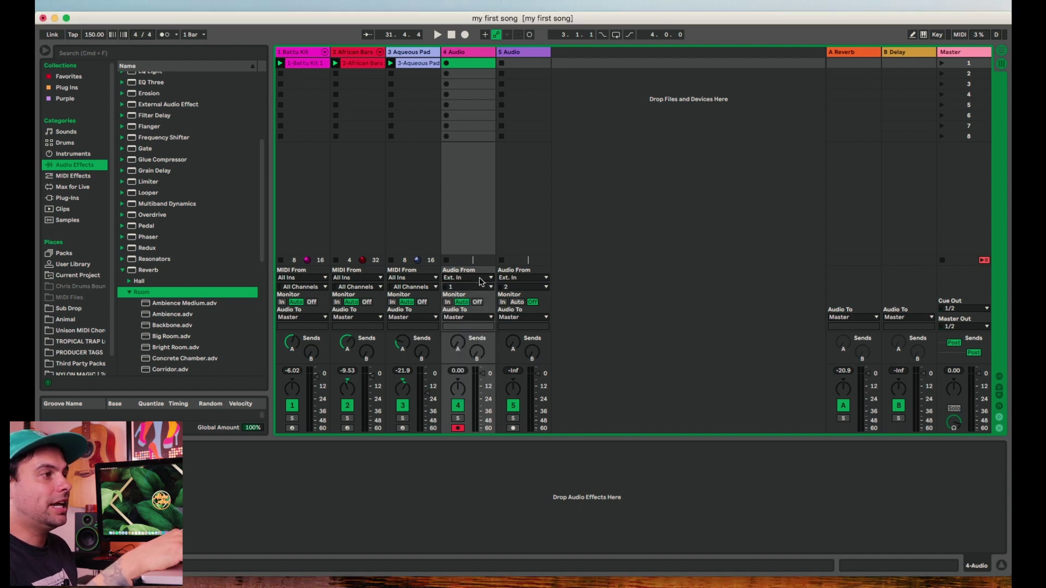
{"action": "left_click", "coordinate": [480, 287]}
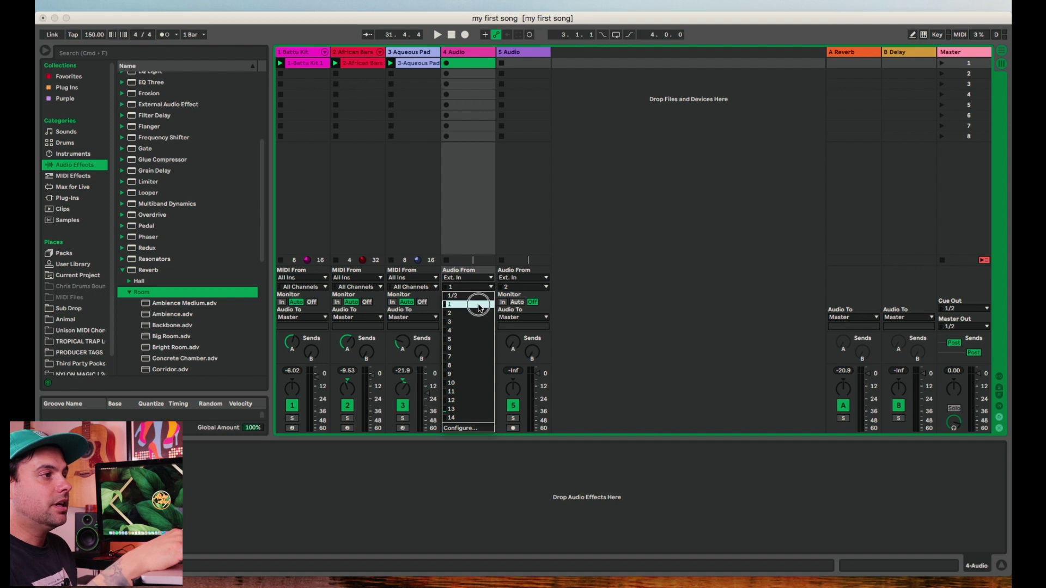
{"action": "left_click", "coordinate": [479, 305]}
{"action": "left_click", "coordinate": [490, 288]}
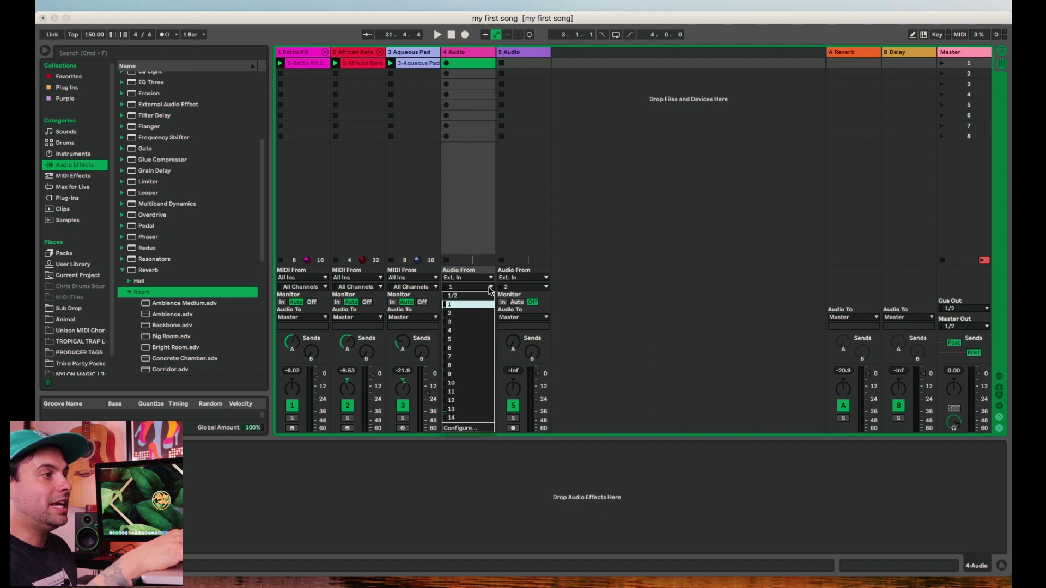
{"action": "left_click", "coordinate": [485, 305]}
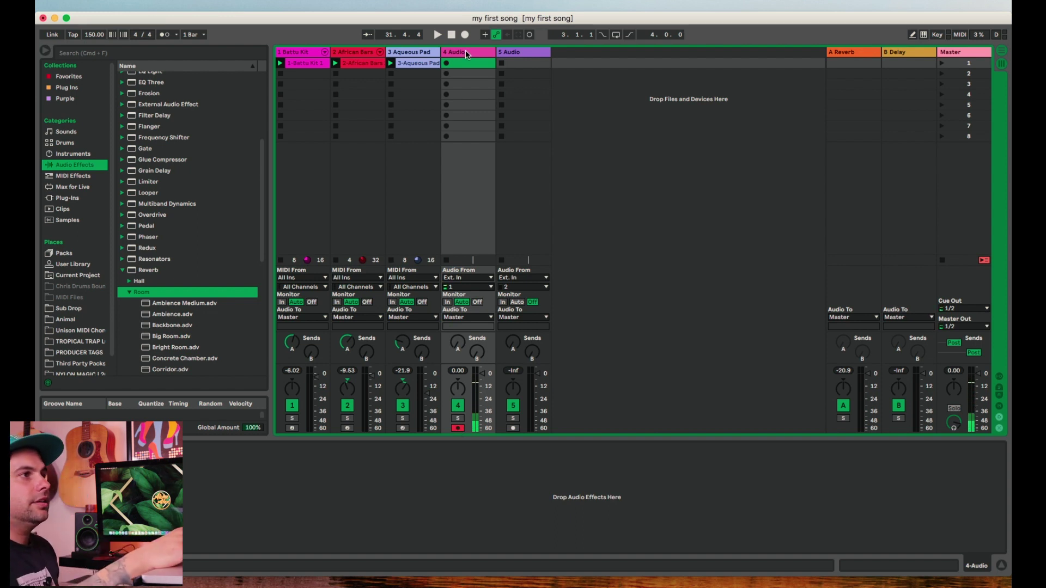
{"action": "left_click", "coordinate": [446, 63]}
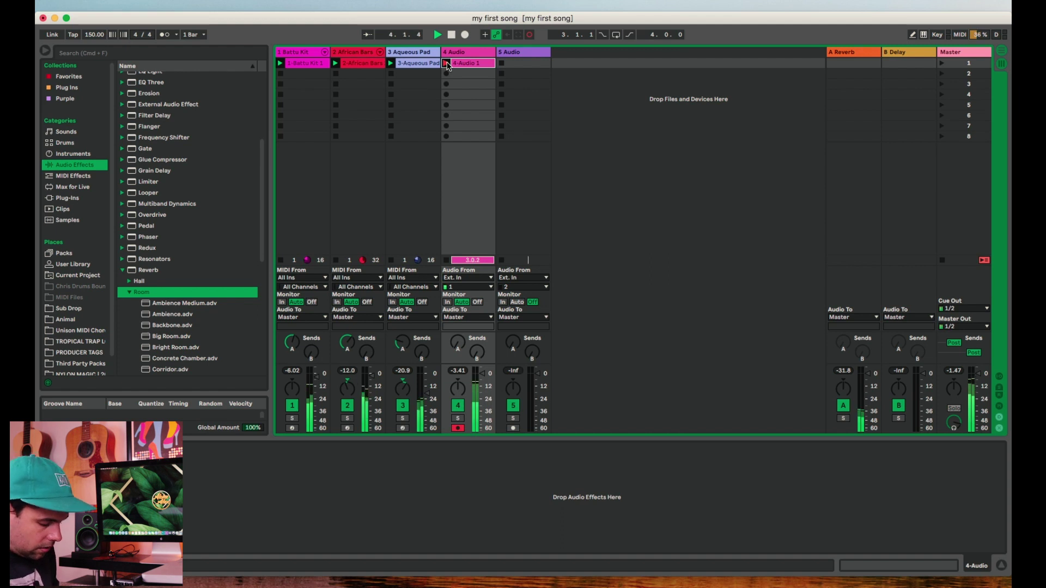
Stop 4-Audio 1, then record and stop 4-Audio 2 in track 4's second slot.
{"action": "left_click", "coordinate": [447, 63]}
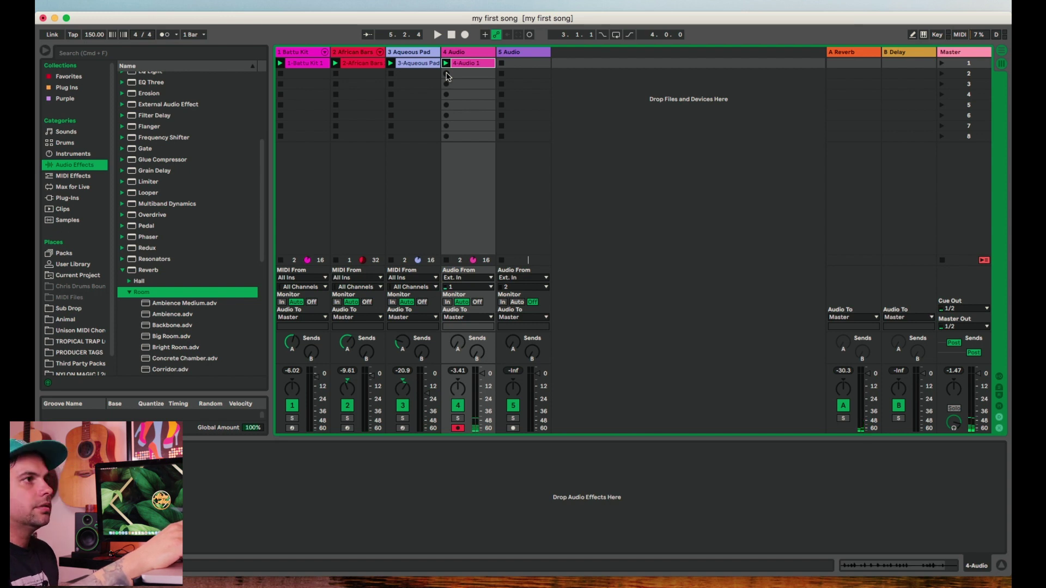
{"action": "left_click", "coordinate": [446, 75]}
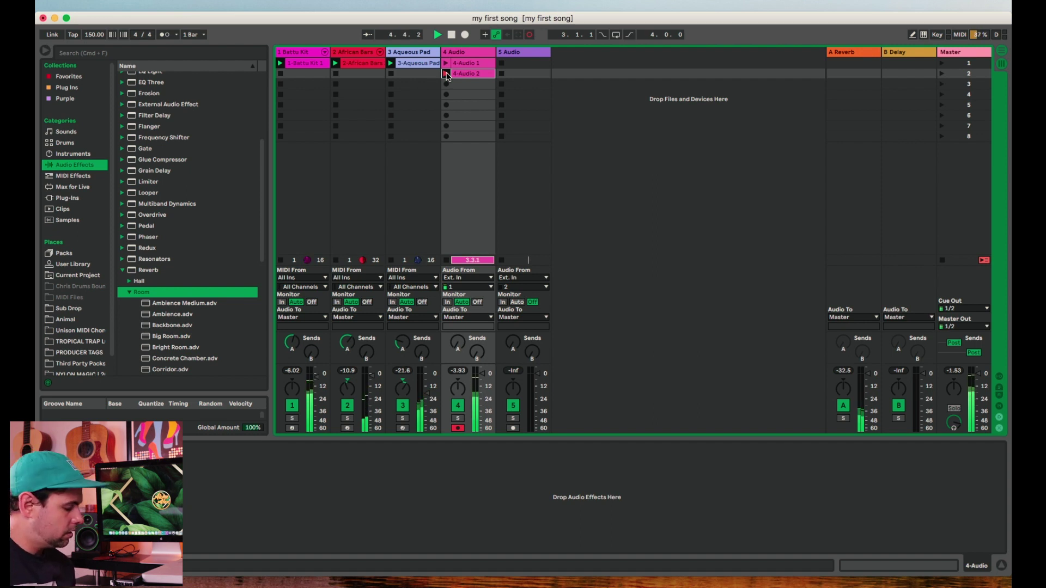
{"action": "left_click", "coordinate": [447, 74]}
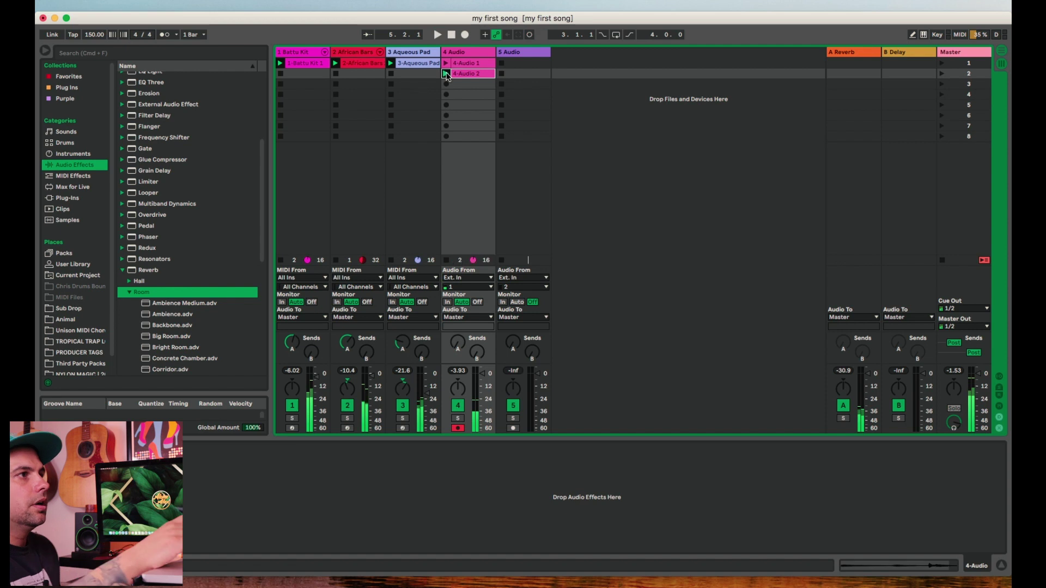
Open clip 4-Audio 1 in the detail view and return focus to the mixer.
{"action": "double_click", "coordinate": [472, 63]}
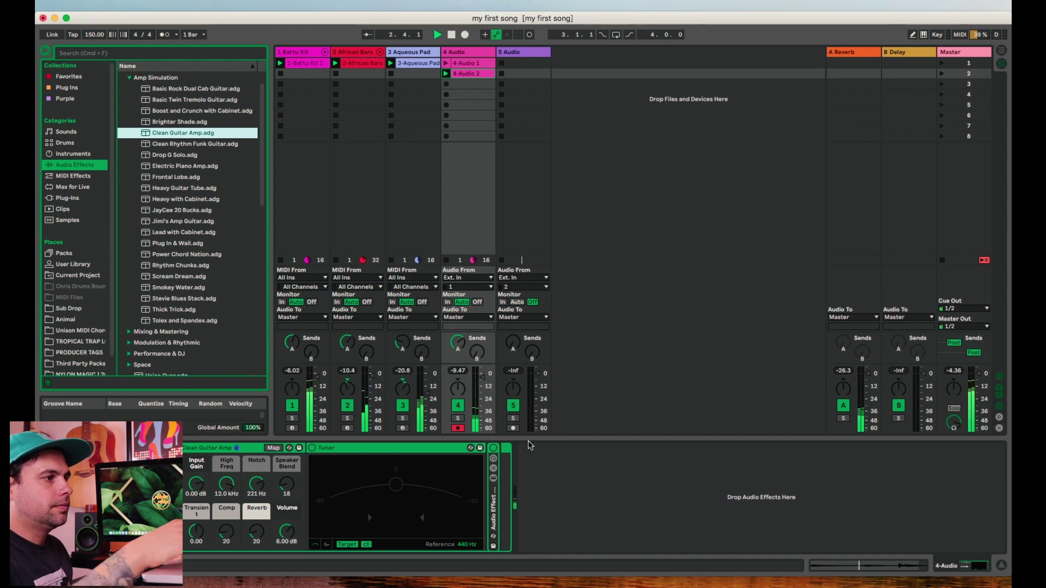
{"action": "left_click", "coordinate": [482, 381]}
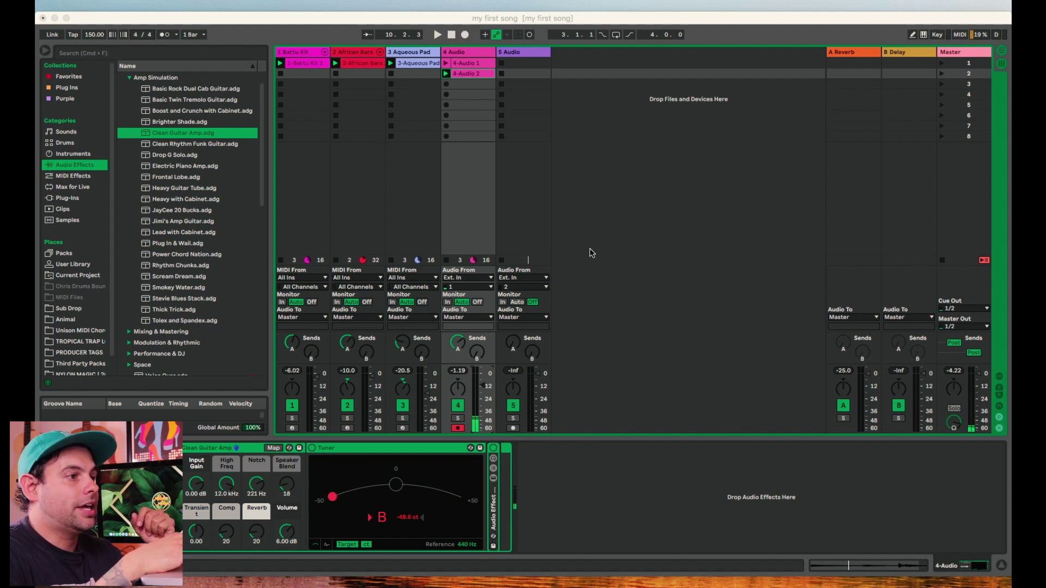
Stop all playing session clips and arm recording into the arrangement.
{"action": "left_click", "coordinate": [940, 516]}
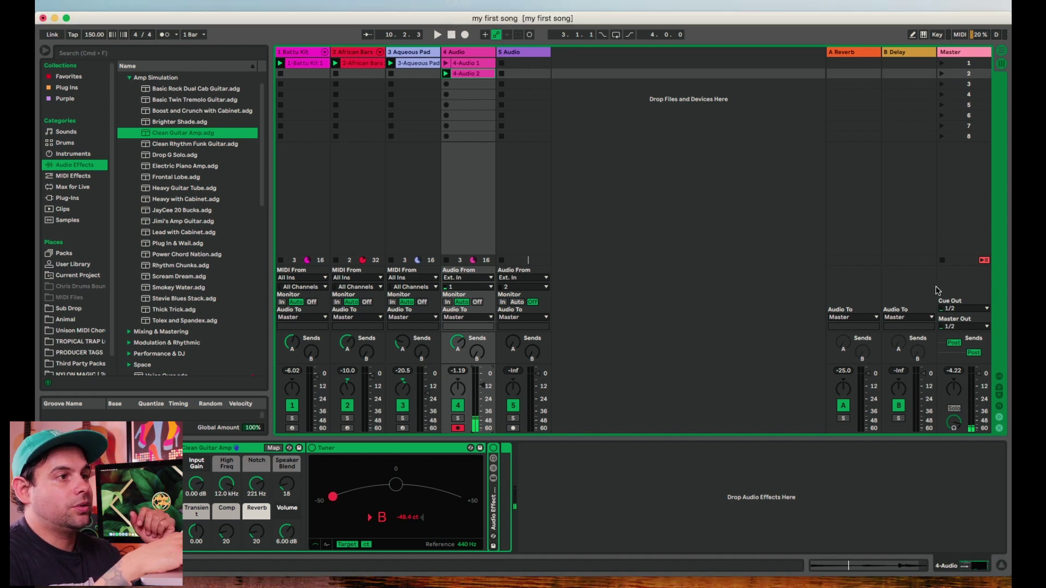
{"action": "left_click", "coordinate": [943, 262]}
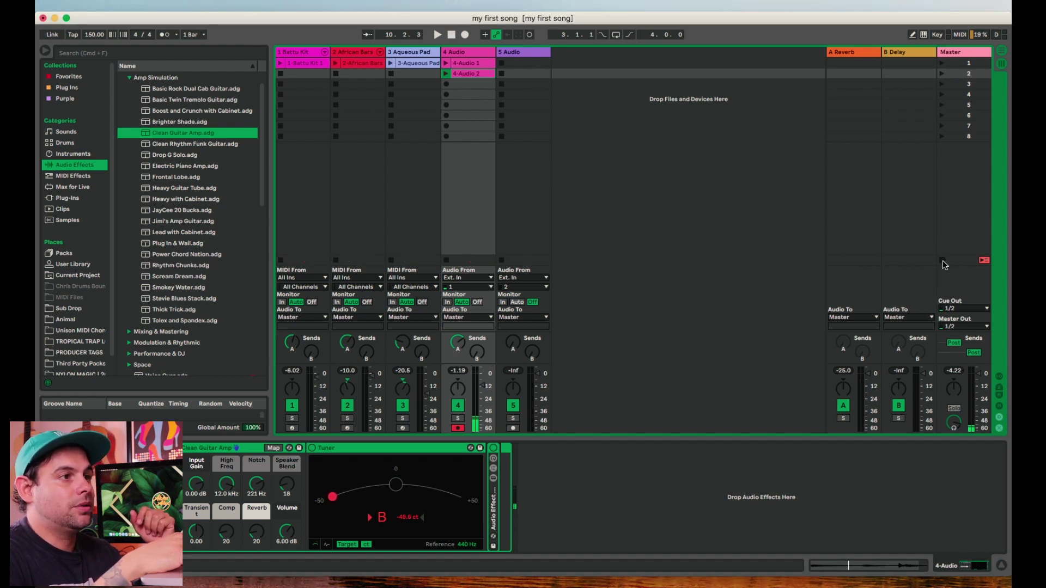
{"action": "left_click", "coordinate": [464, 36]}
Record launches of African Bars, Battu Kit, 4-Audio 2 and scene 1 into the arrangement, then view the timeline.
{"action": "left_click", "coordinate": [335, 63]}
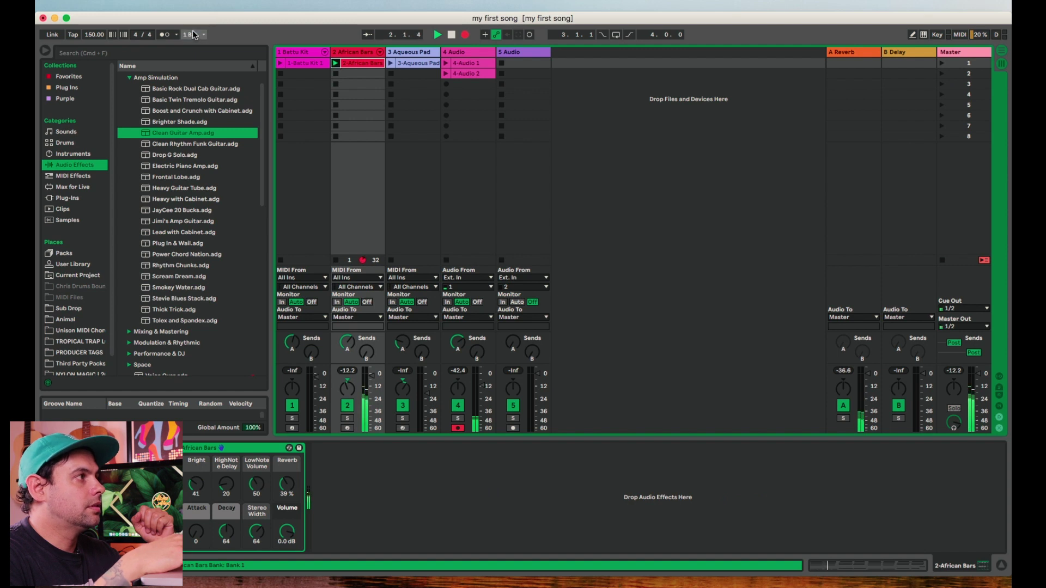
{"action": "left_click", "coordinate": [164, 36]}
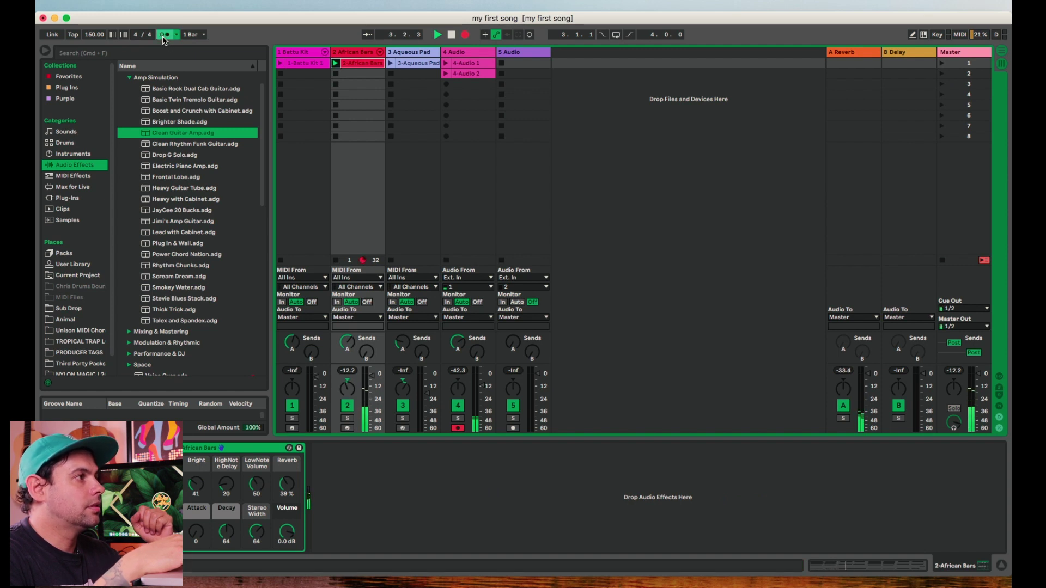
{"action": "left_click", "coordinate": [163, 36]}
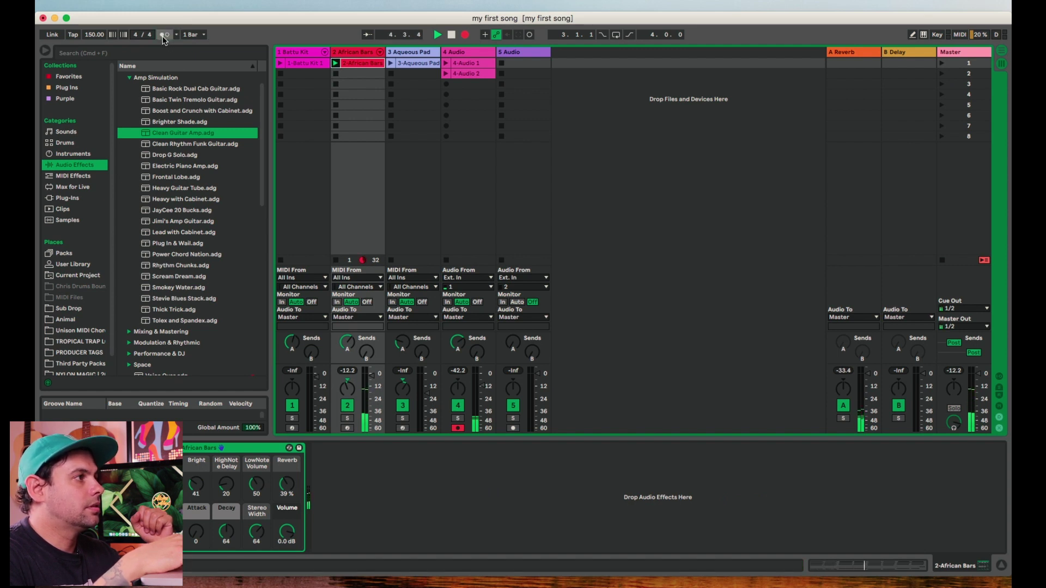
{"action": "left_click", "coordinate": [280, 65]}
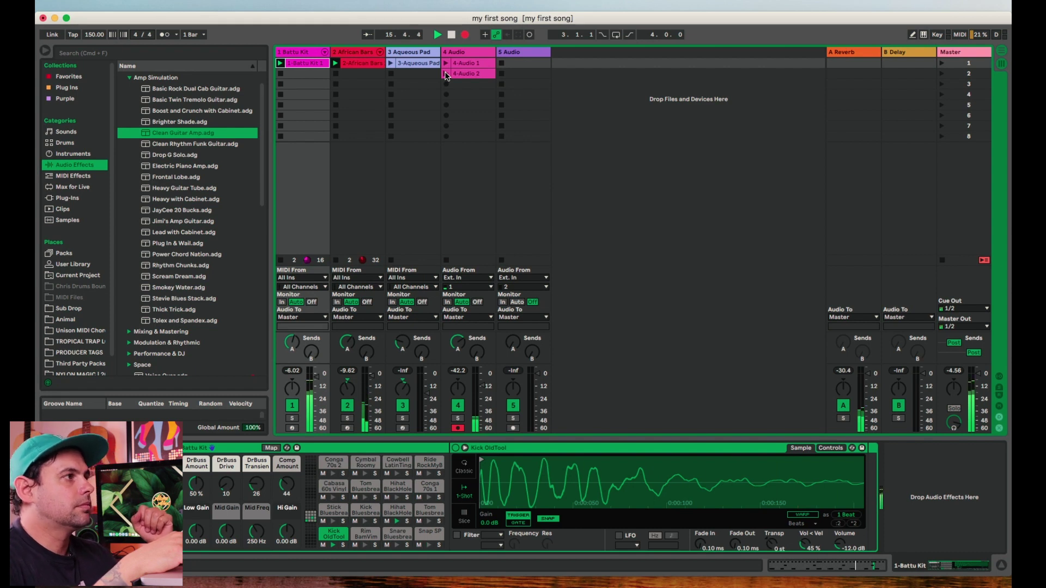
{"action": "left_click", "coordinate": [445, 74]}
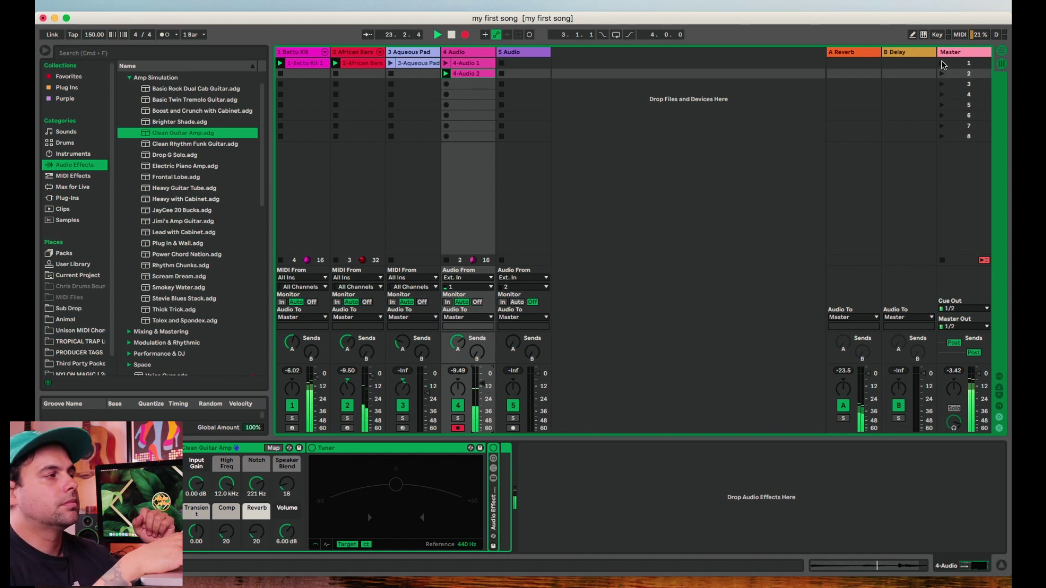
{"action": "left_click", "coordinate": [942, 64]}
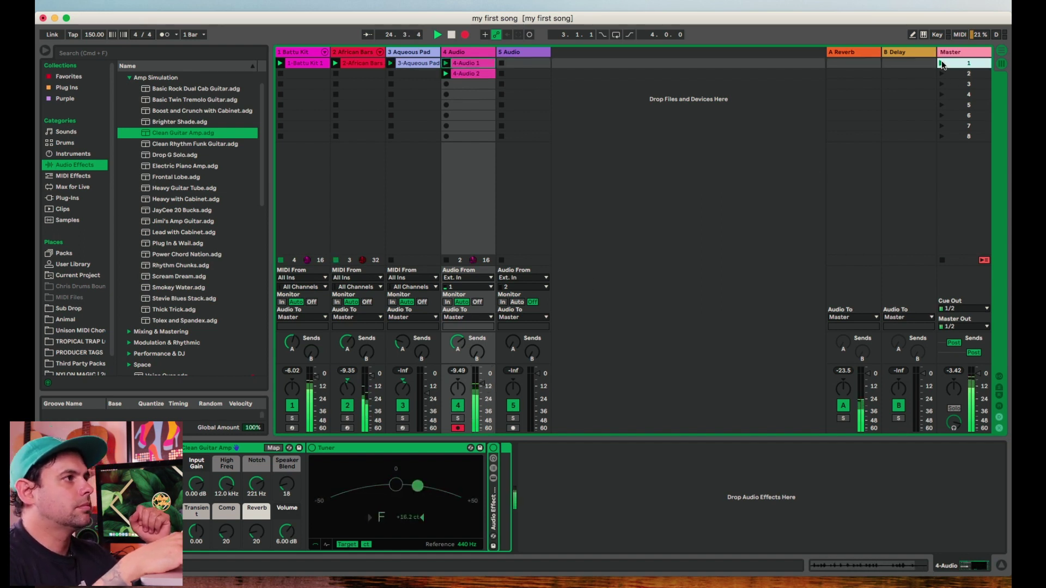
{"action": "left_click", "coordinate": [280, 63]}
{"action": "left_click", "coordinate": [336, 64]}
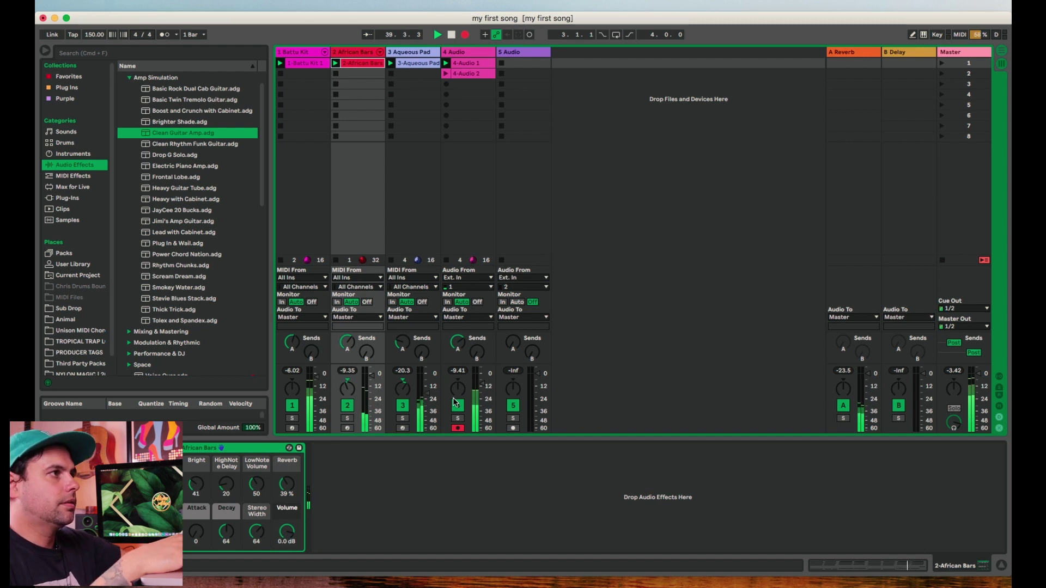
{"action": "key", "text": "Tab"}
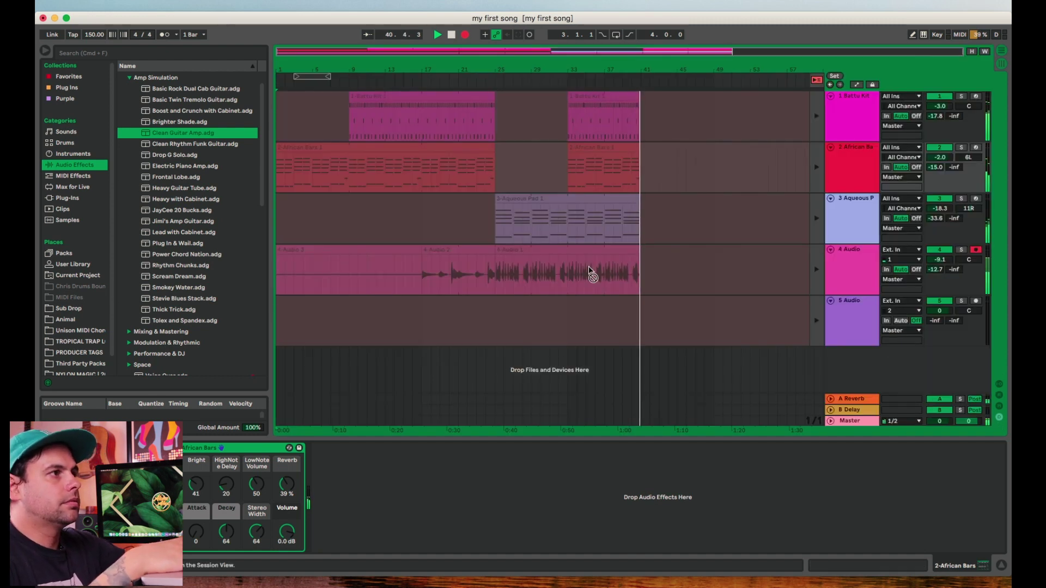
Stop recording, reactivate the arrangement clips and delete the 4-Audio 3 clip.
{"action": "key", "text": "space"}
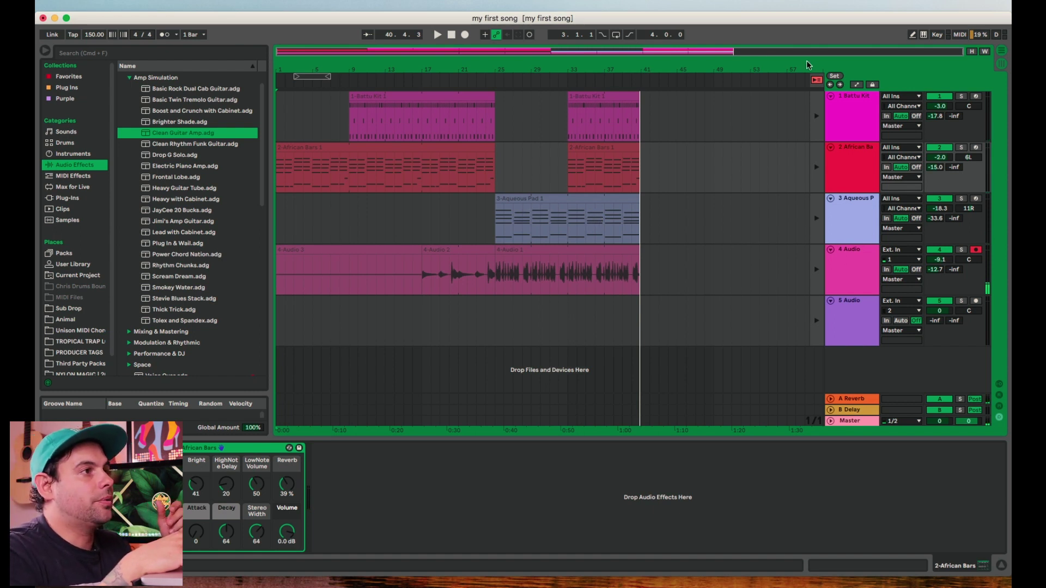
{"action": "left_click", "coordinate": [816, 81]}
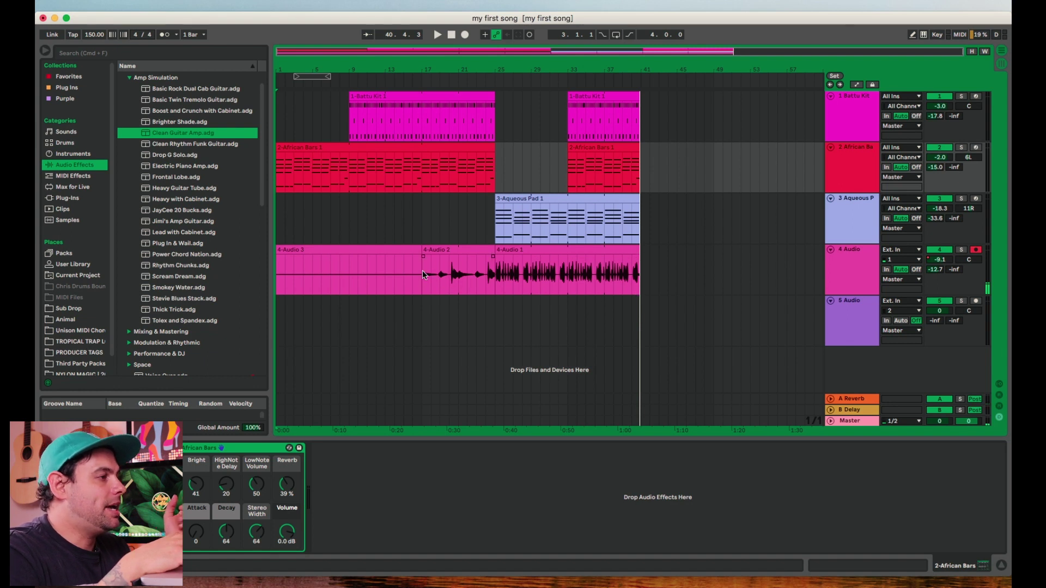
{"action": "left_click", "coordinate": [393, 253]}
{"action": "key", "text": "Delete"}
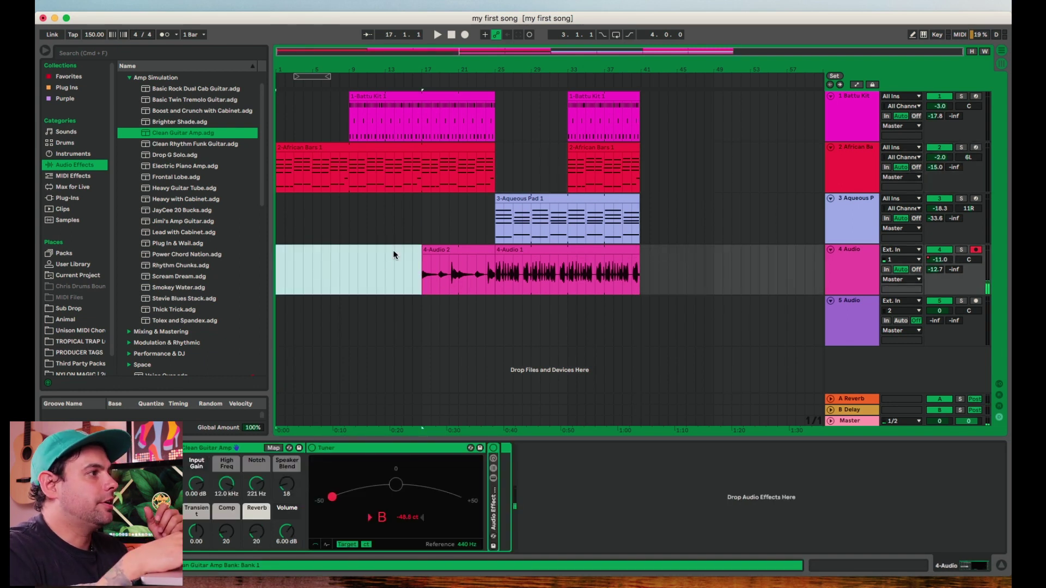
{"action": "left_click", "coordinate": [394, 212]}
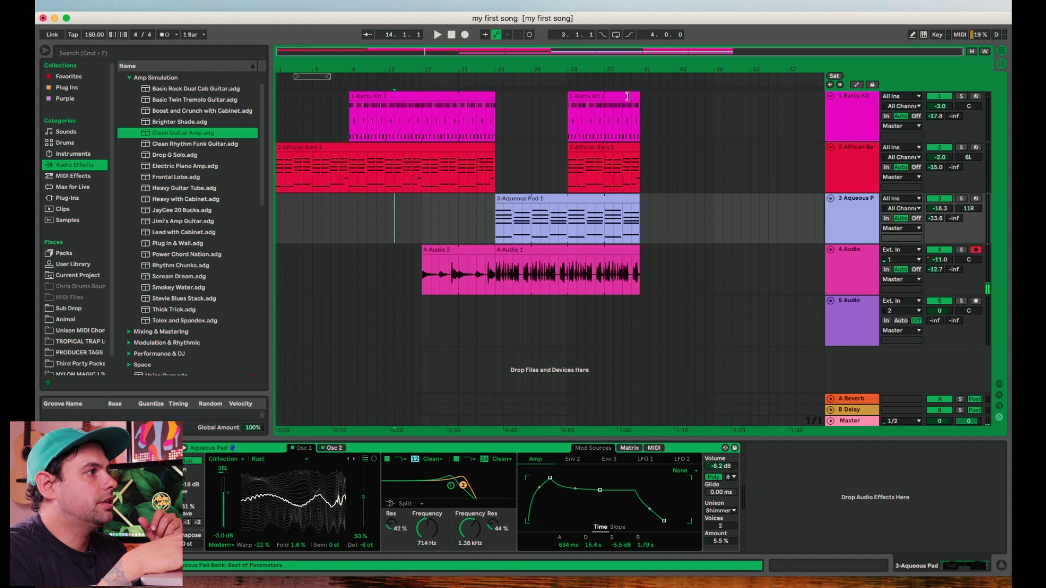
Lengthen the second Battu Kit 1 and African Bars 1 clips, paste a 4-Audio 2 snippet near bar 5, and extend 4-Audio 1 to about bar 49.
{"action": "left_click_drag", "start_coordinate": [640, 98], "coordinate": [713, 96]}
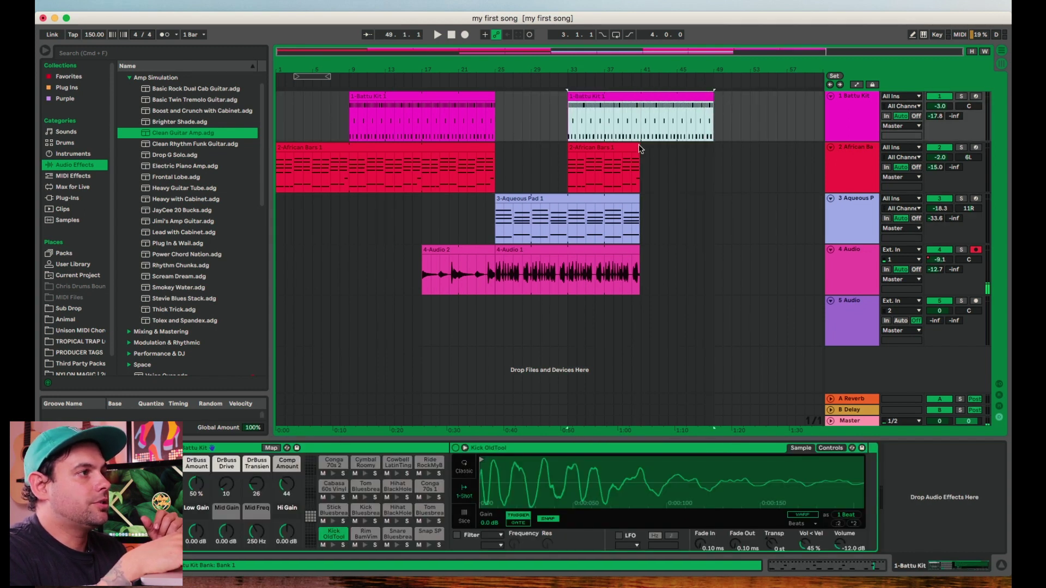
{"action": "left_click_drag", "start_coordinate": [640, 148], "coordinate": [711, 149]}
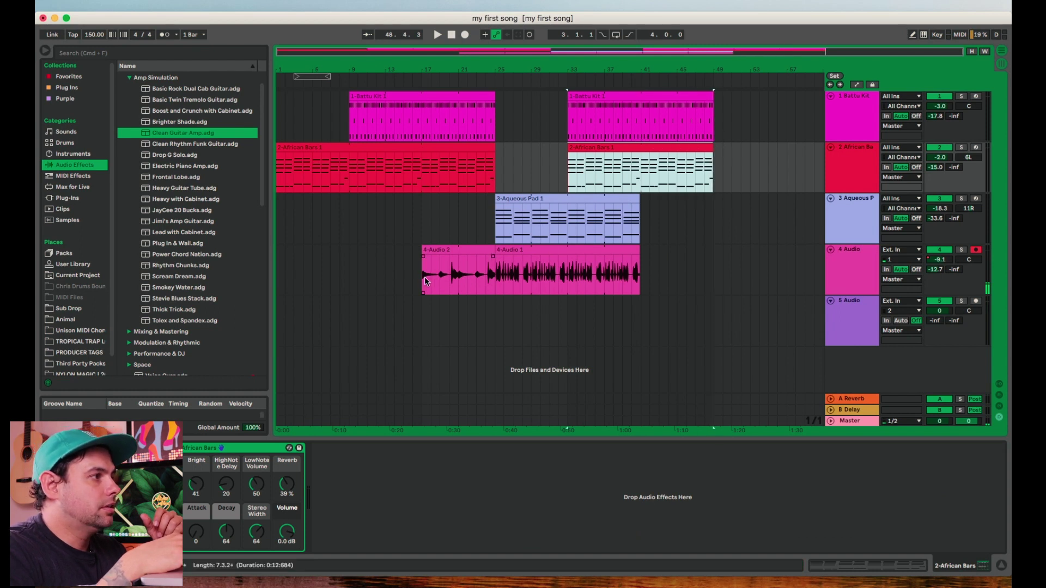
{"action": "left_click_drag", "start_coordinate": [423, 277], "coordinate": [450, 279]}
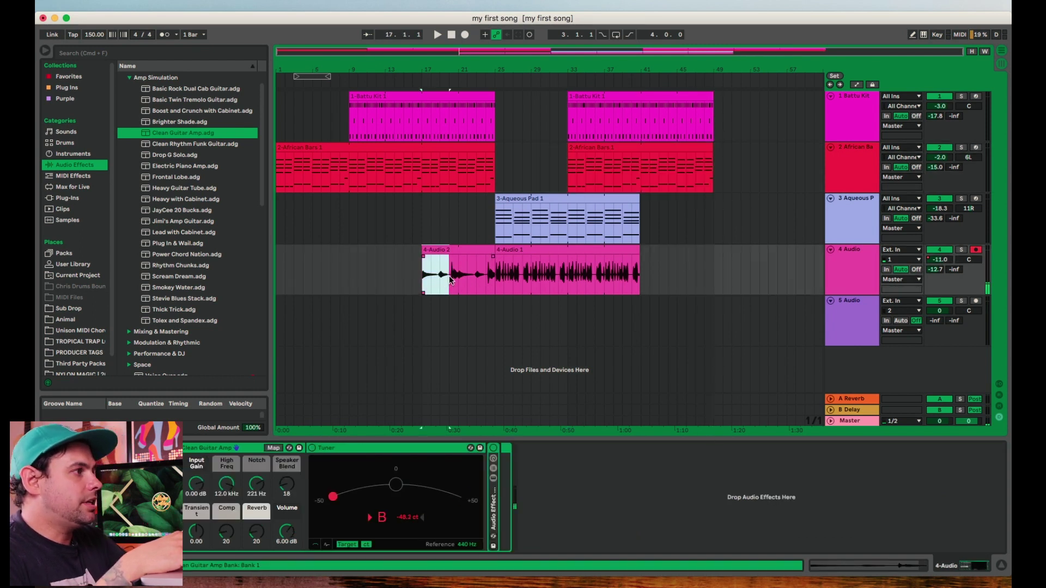
{"action": "left_click", "coordinate": [311, 271]}
{"action": "key", "text": "super+v"}
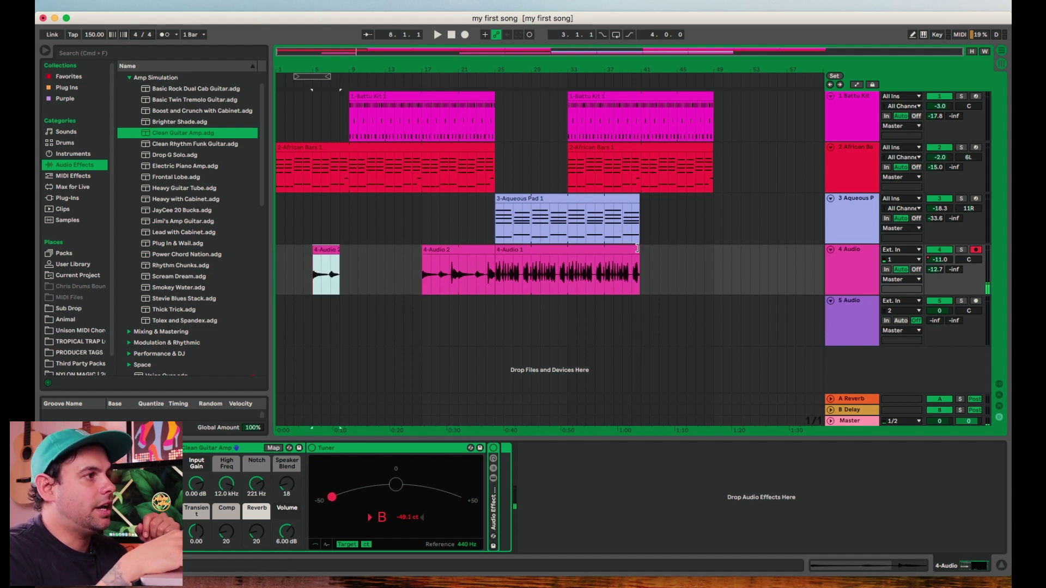
{"action": "left_click_drag", "start_coordinate": [636, 249], "coordinate": [714, 248]}
Play the arrangement from the start and add a fade-out to the pasted snippet's end.
{"action": "left_click", "coordinate": [437, 35]}
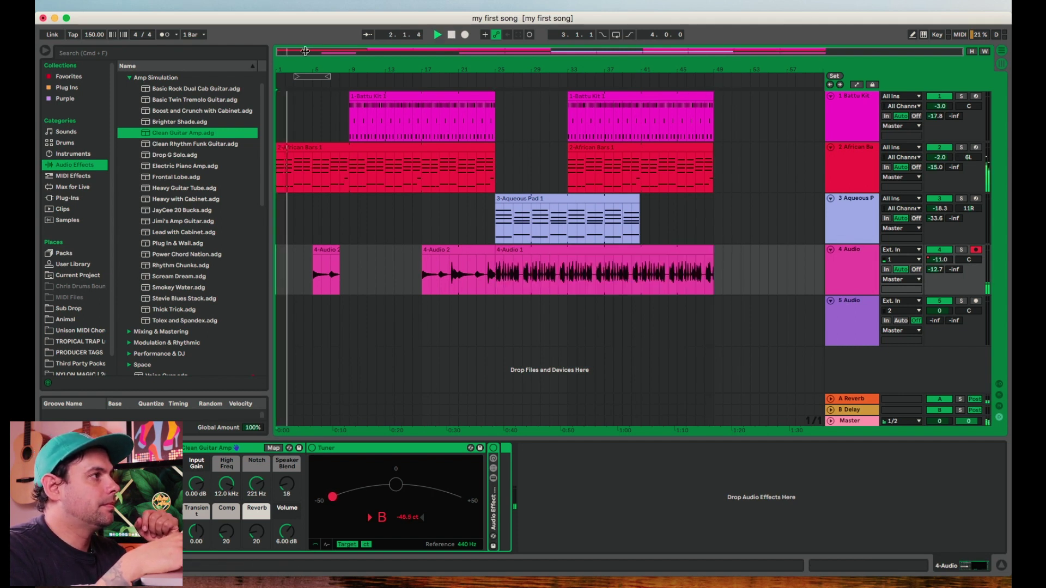
{"action": "left_click_drag", "start_coordinate": [305, 51], "coordinate": [371, 243]}
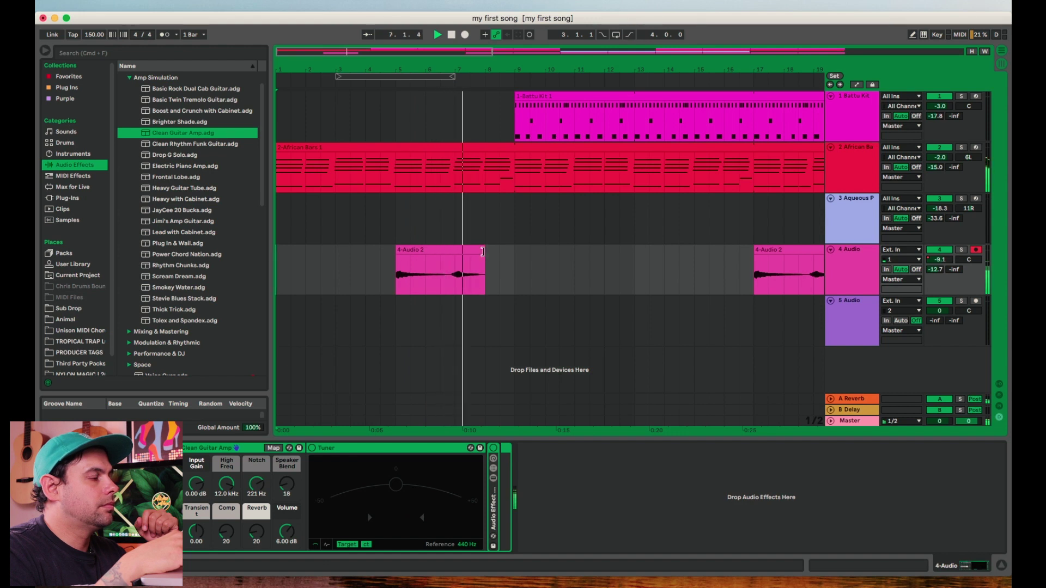
{"action": "left_click_drag", "start_coordinate": [482, 251], "coordinate": [479, 256]}
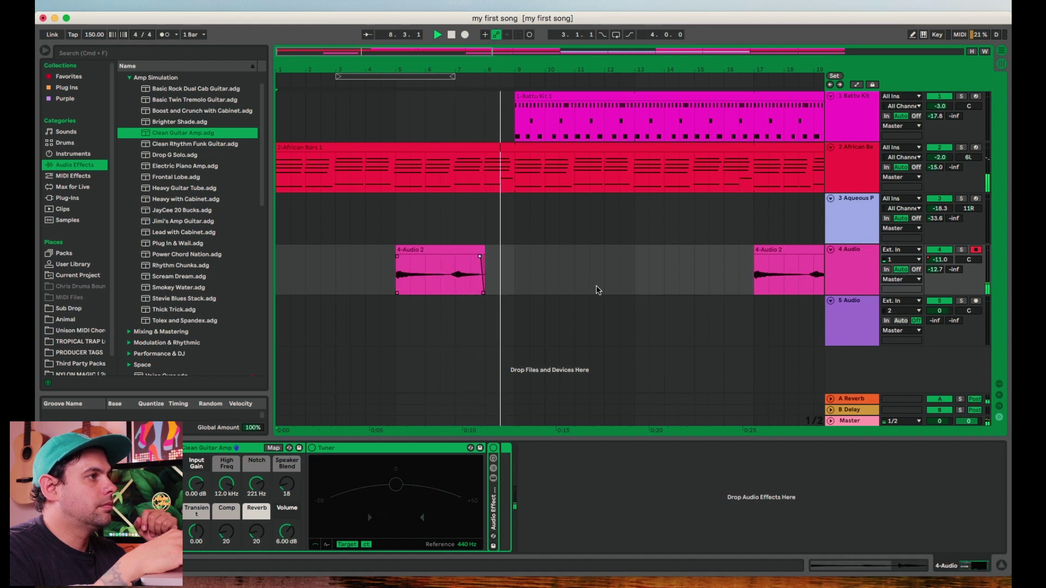
{"action": "scroll", "coordinate": [595, 285], "scroll_direction": "right", "scroll_amount": 2}
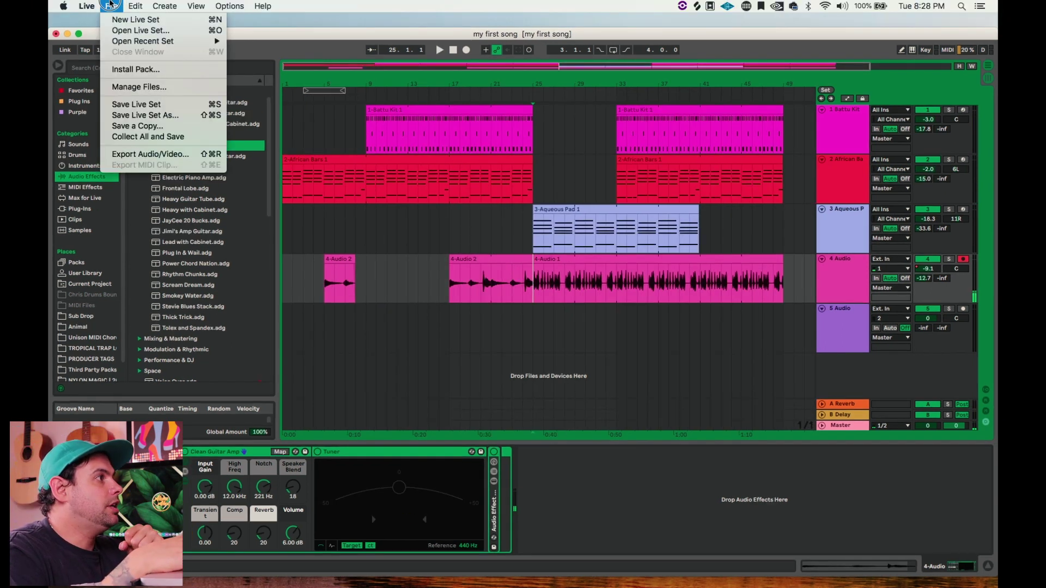
Render the arrangement via Export Audio/Video and save it as 'my first song'.
{"action": "left_click", "coordinate": [110, 6]}
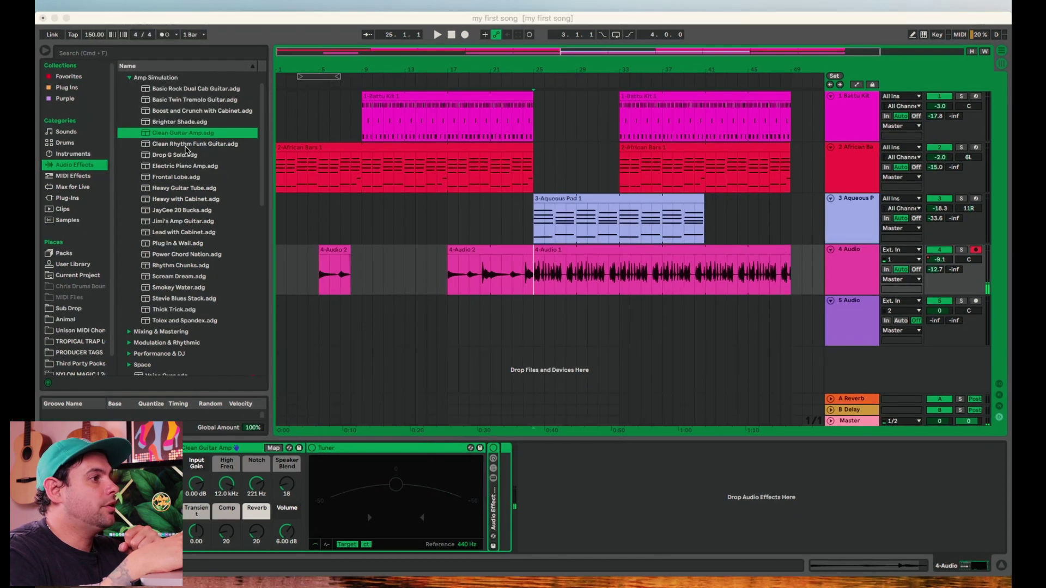
{"action": "left_click", "coordinate": [502, 475]}
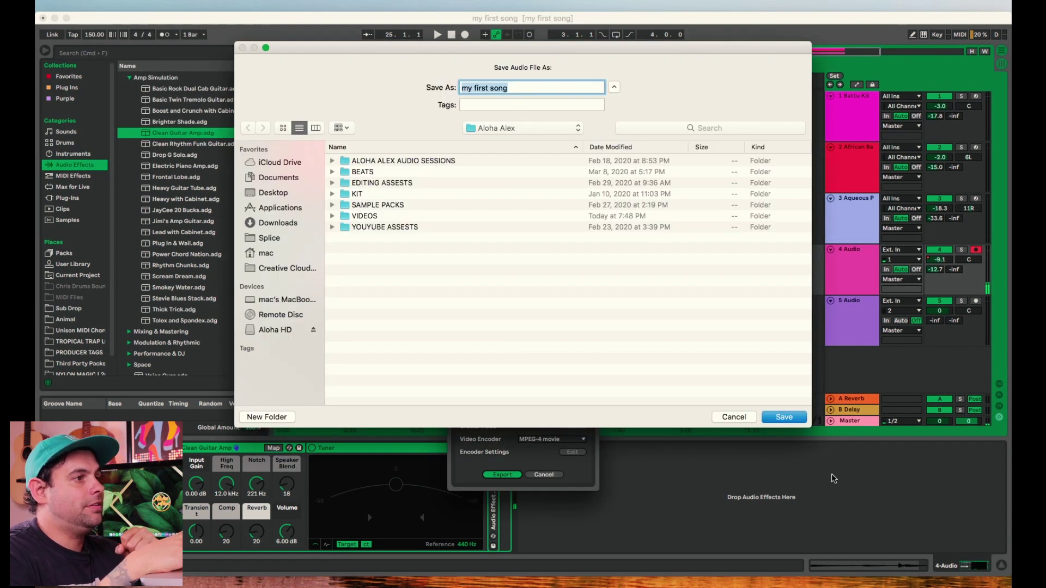
{"action": "left_click", "coordinate": [783, 418]}
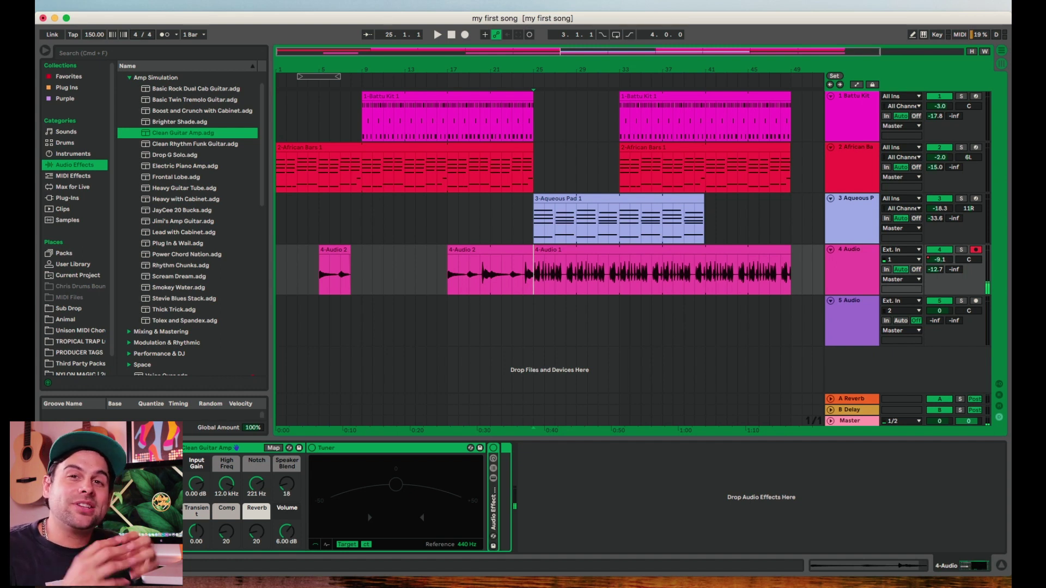
{"action": "left_click", "coordinate": [86, 5]}
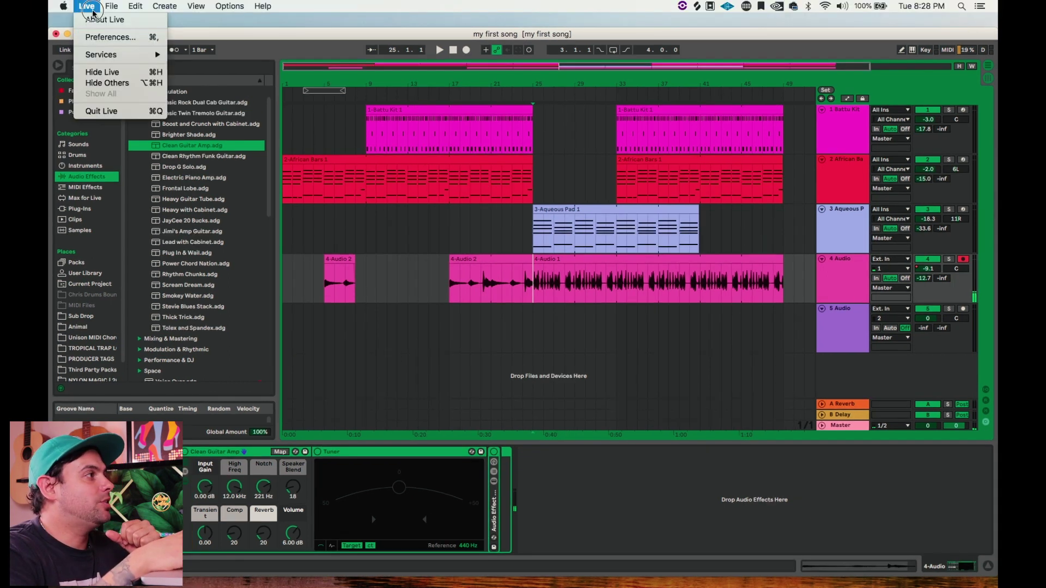
{"action": "left_click", "coordinate": [103, 35]}
{"action": "left_click", "coordinate": [408, 148]}
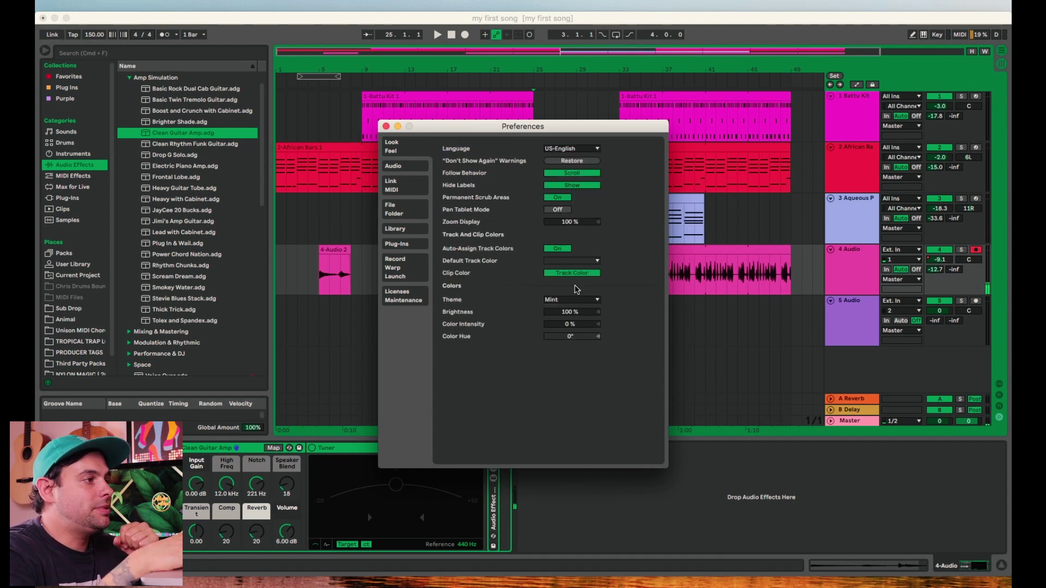
{"action": "left_click", "coordinate": [597, 301]}
{"action": "left_click", "coordinate": [591, 308]}
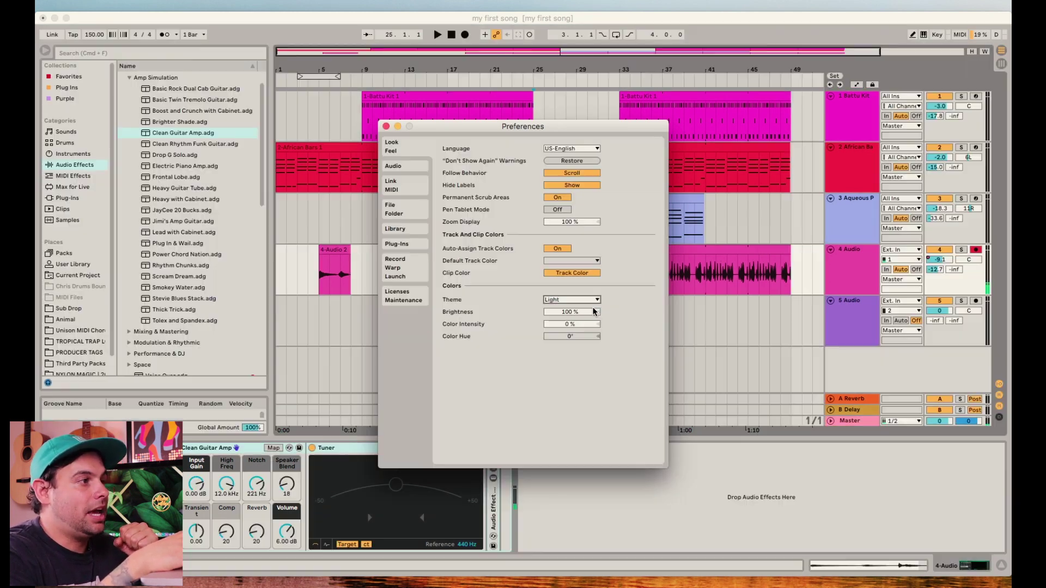
{"action": "left_click", "coordinate": [595, 299]}
{"action": "left_click", "coordinate": [592, 317]}
{"action": "left_click", "coordinate": [596, 301]}
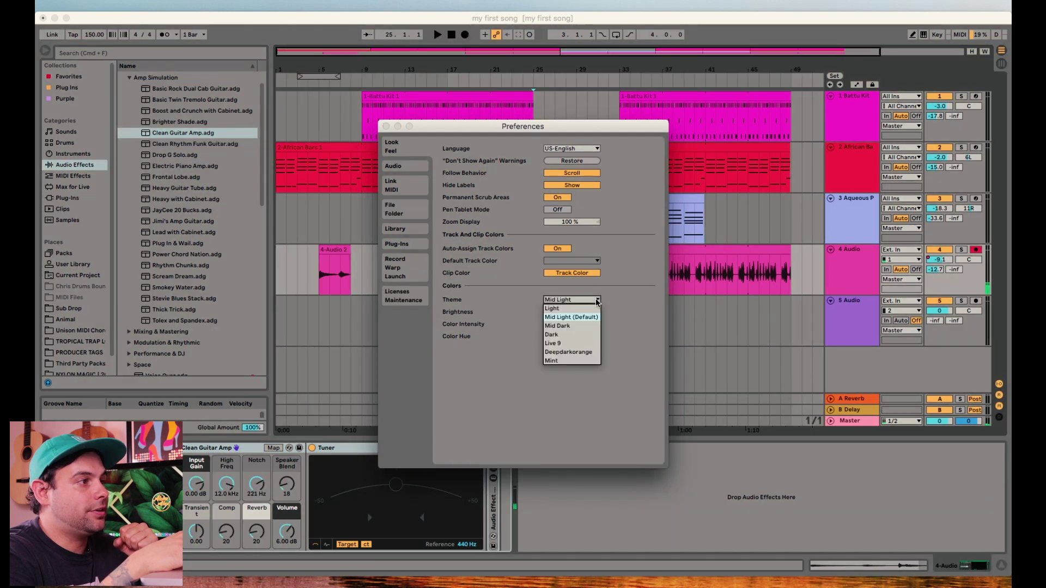
{"action": "left_click", "coordinate": [589, 323]}
{"action": "left_click", "coordinate": [594, 302]}
{"action": "left_click", "coordinate": [590, 325]}
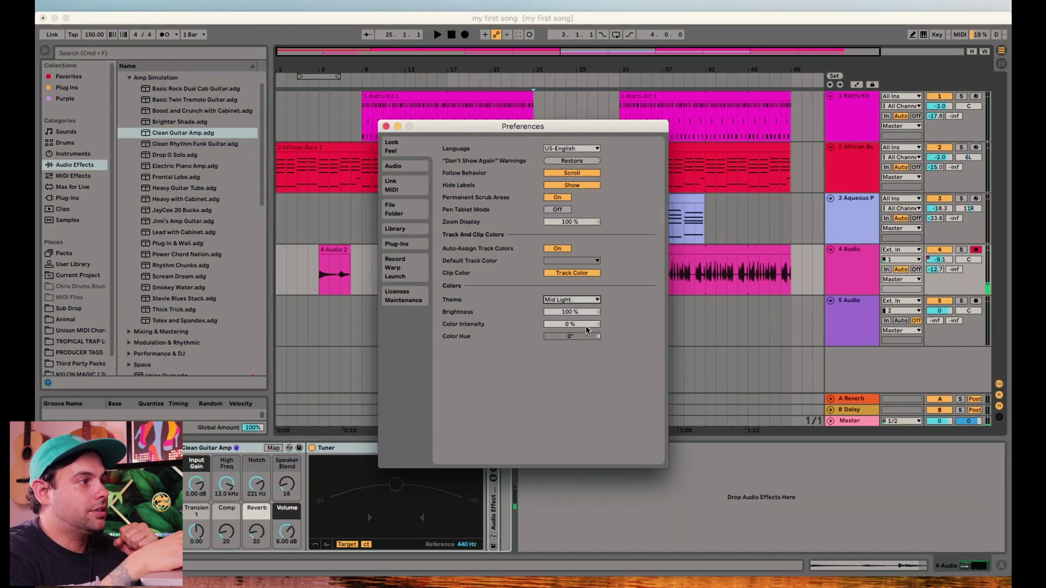
{"action": "left_click", "coordinate": [592, 301]}
{"action": "left_click", "coordinate": [593, 352]}
{"action": "left_click", "coordinate": [594, 300]}
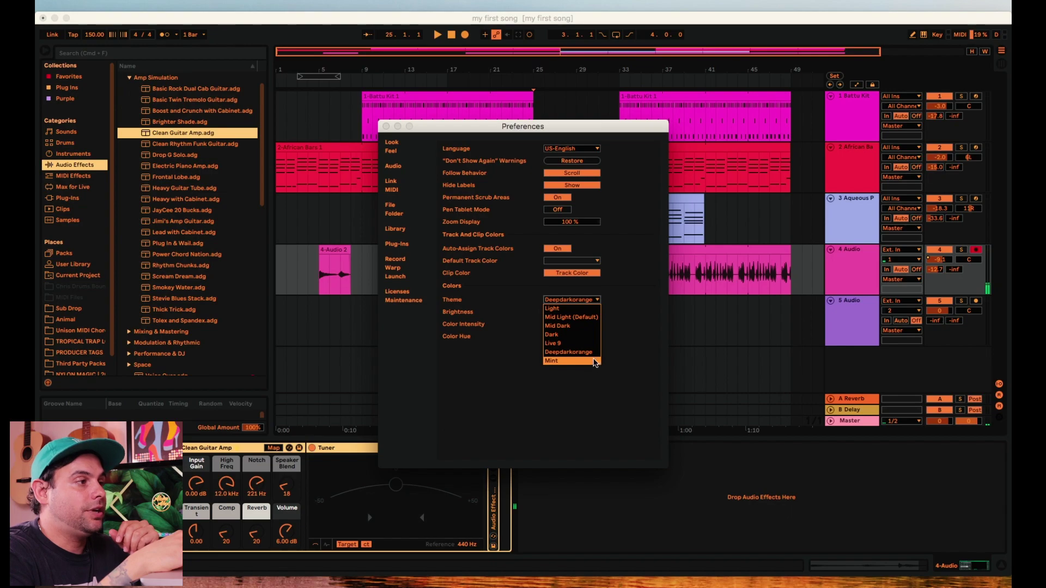
{"action": "left_click", "coordinate": [594, 344]}
{"action": "left_click", "coordinate": [593, 304]}
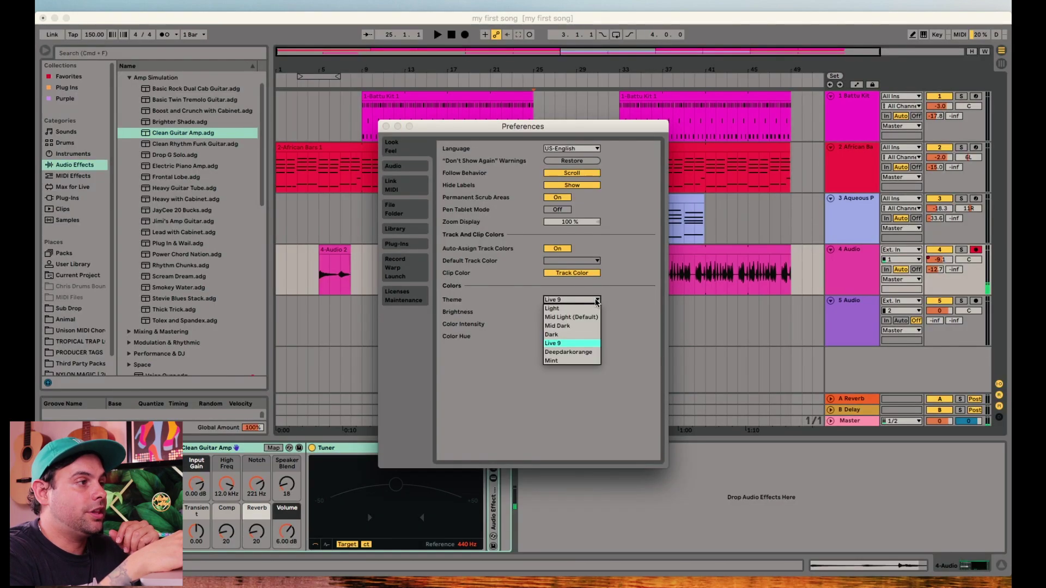
{"action": "left_click", "coordinate": [596, 344]}
{"action": "left_click", "coordinate": [596, 299]}
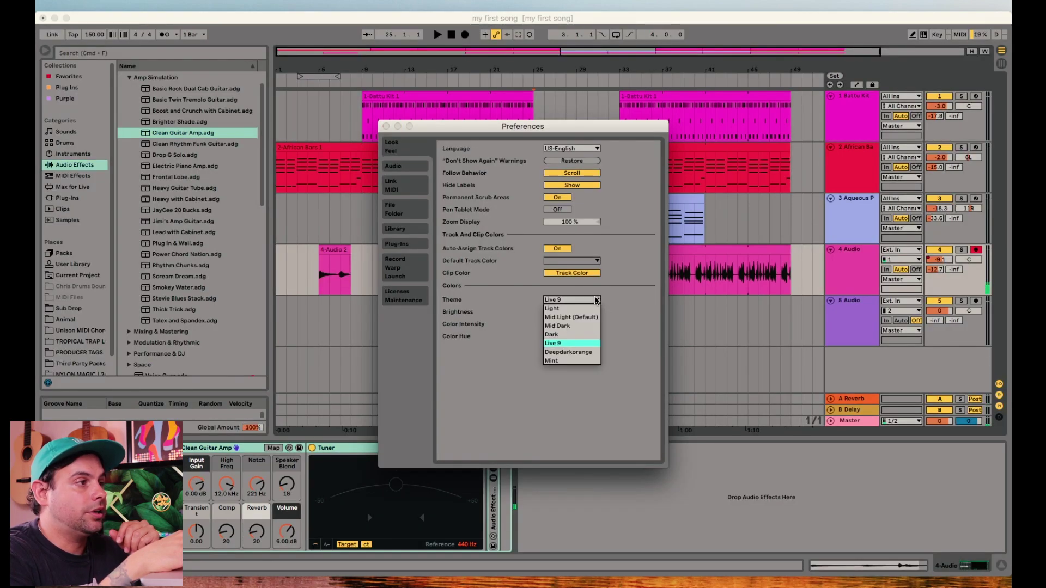
{"action": "left_click", "coordinate": [583, 352]}
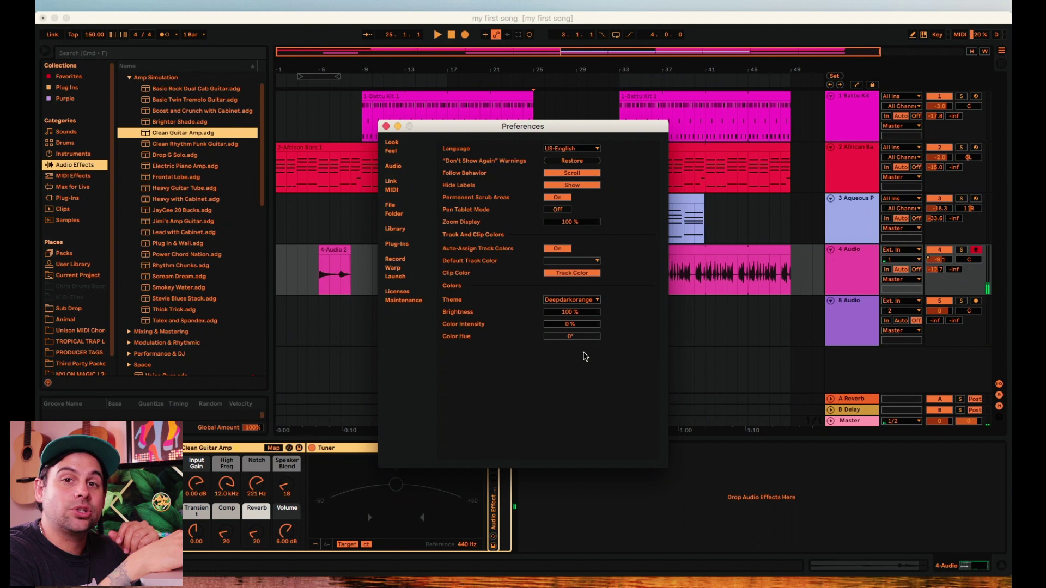
{"action": "left_click", "coordinate": [596, 299]}
{"action": "left_click", "coordinate": [587, 361]}
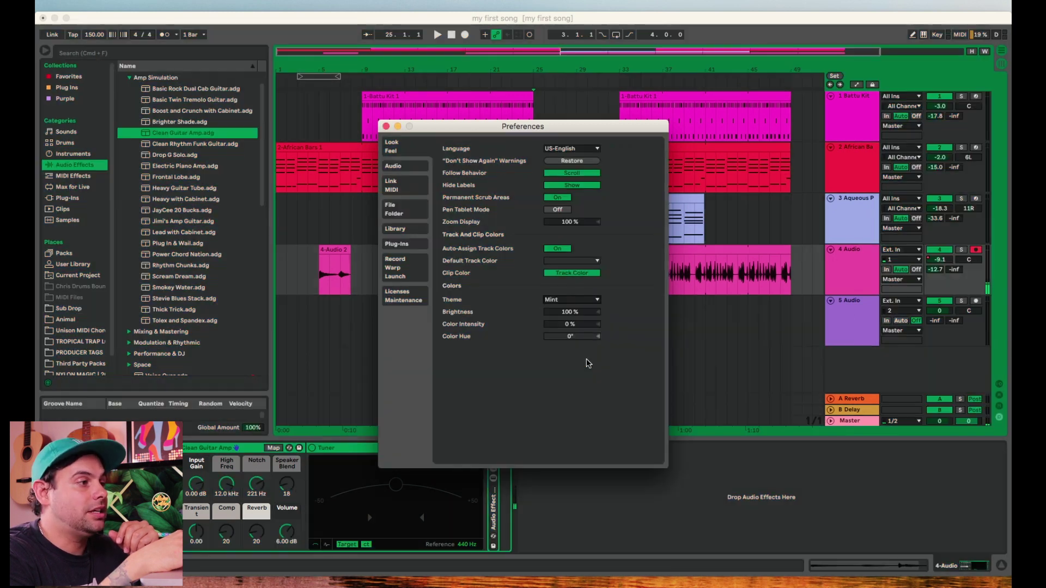
{"action": "left_click", "coordinate": [592, 301]}
{"action": "left_click", "coordinate": [584, 352]}
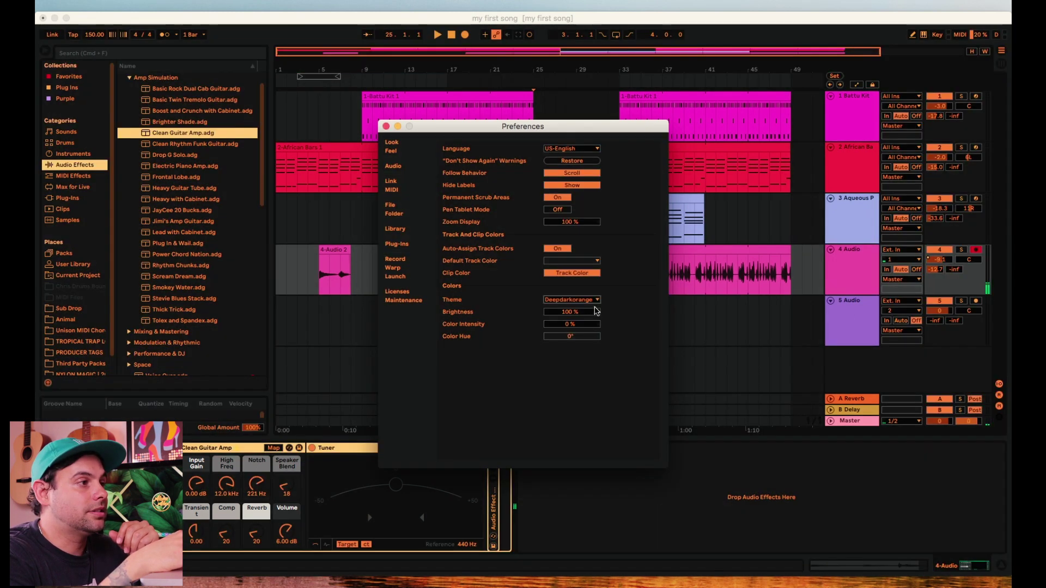
{"action": "left_click", "coordinate": [593, 300]}
{"action": "left_click", "coordinate": [589, 361]}
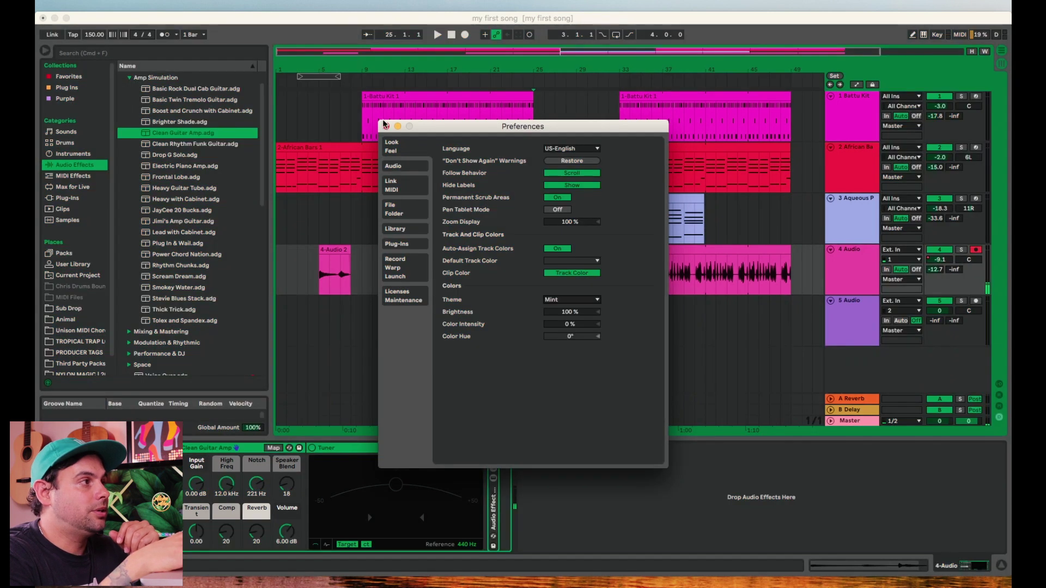
{"action": "left_click", "coordinate": [385, 126]}
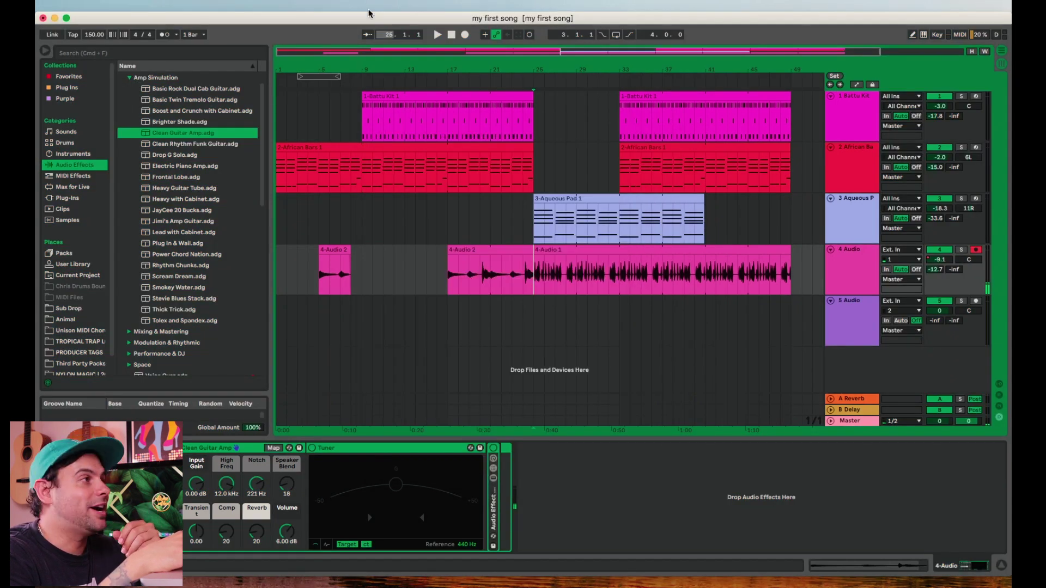